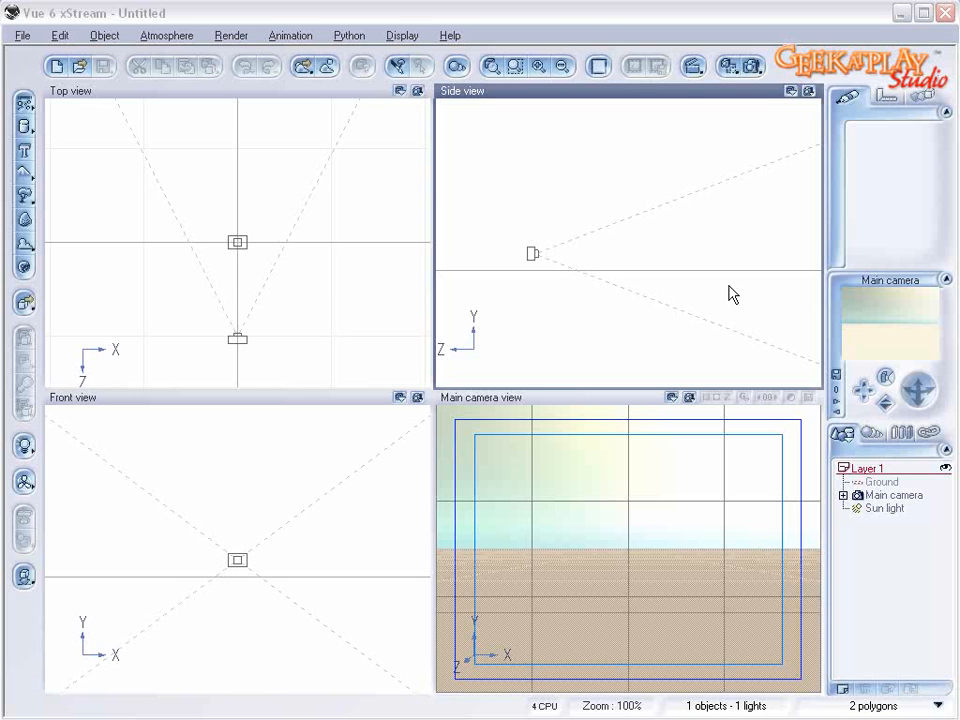
- Raise the main camera higher above the ground and move it farther back in the side view
click(514, 224)
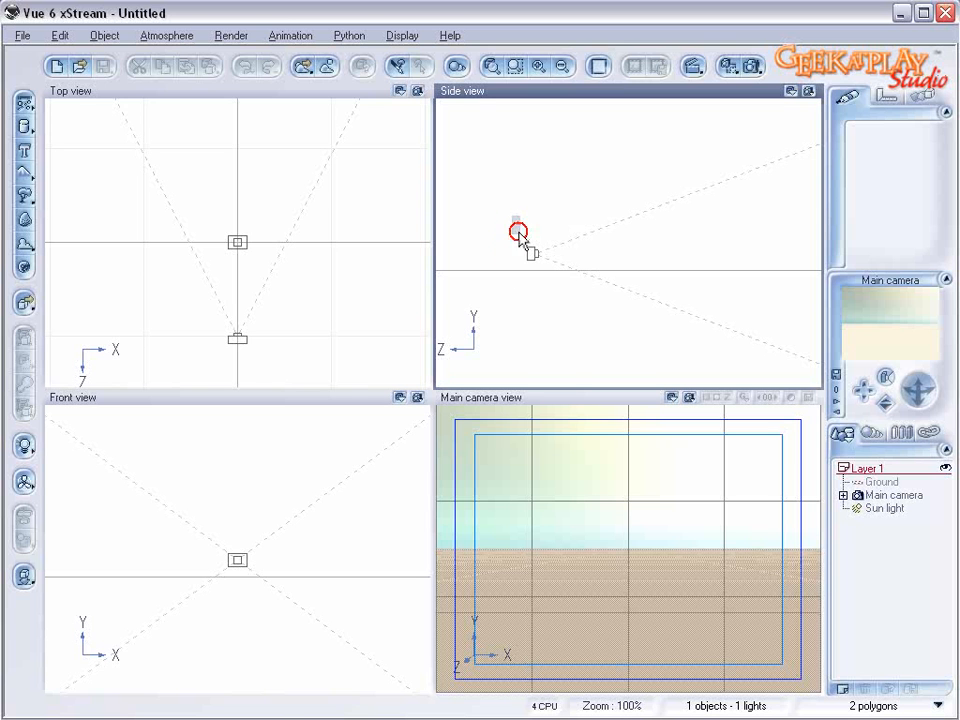
drag(521, 231, 505, 197)
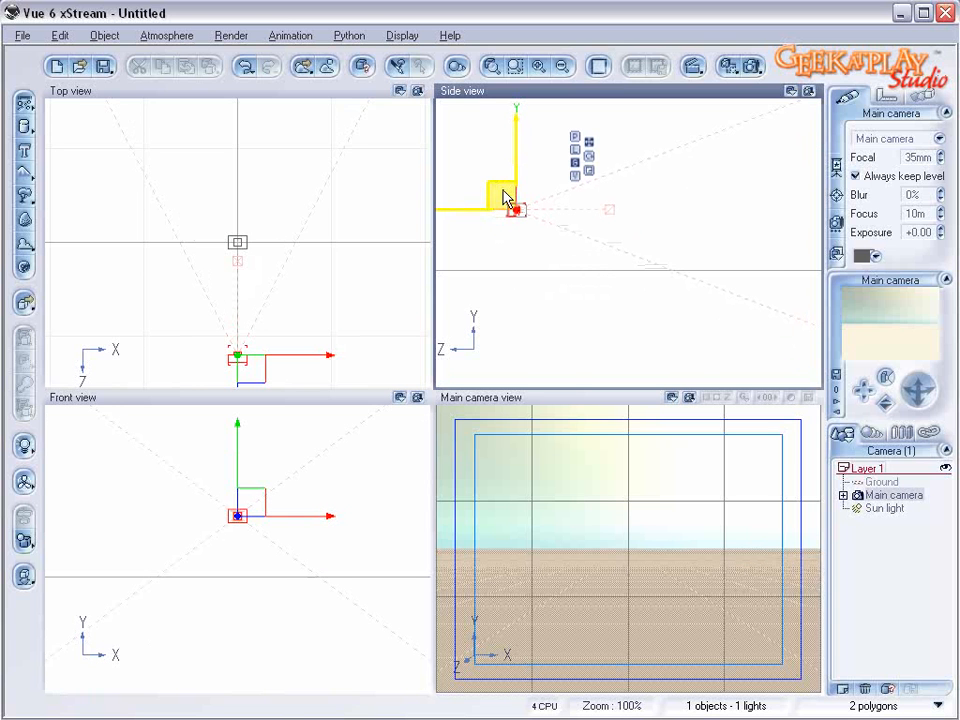
- Add a standard terrain to the scene and scale it up proportionally in the top view
click(298, 199)
scroll(309, 212, down, 4)
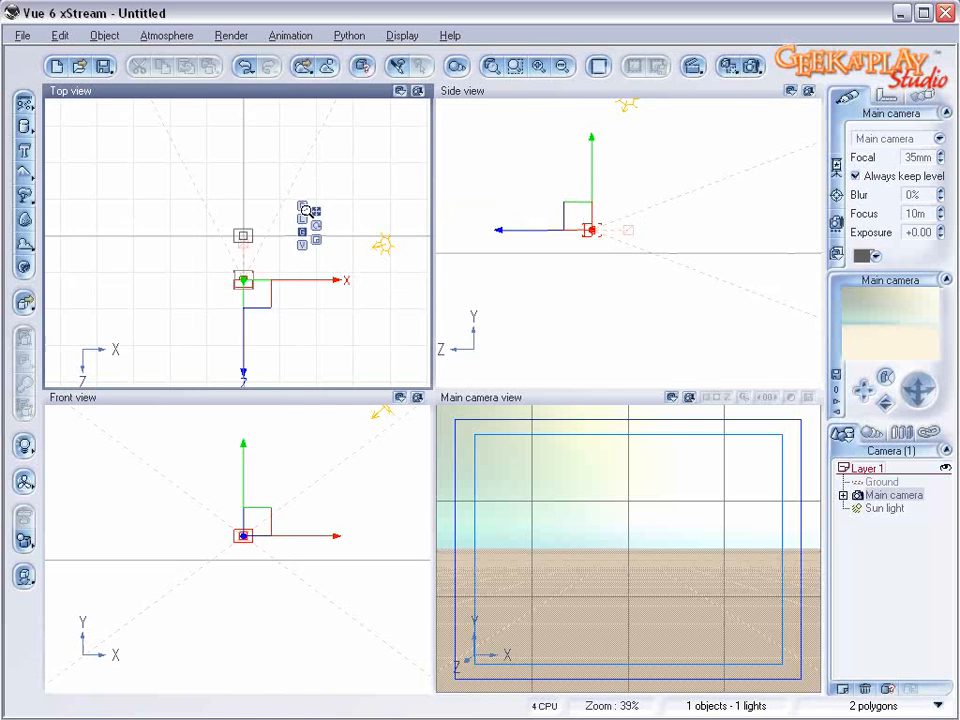
right_drag(355, 227, 361, 227)
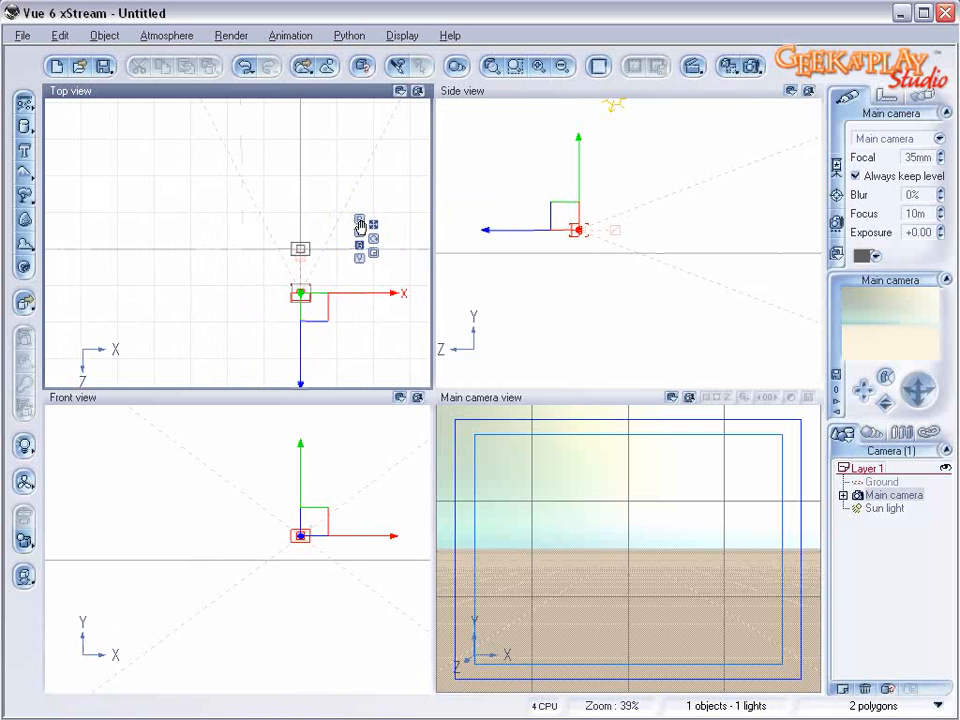
click(22, 172)
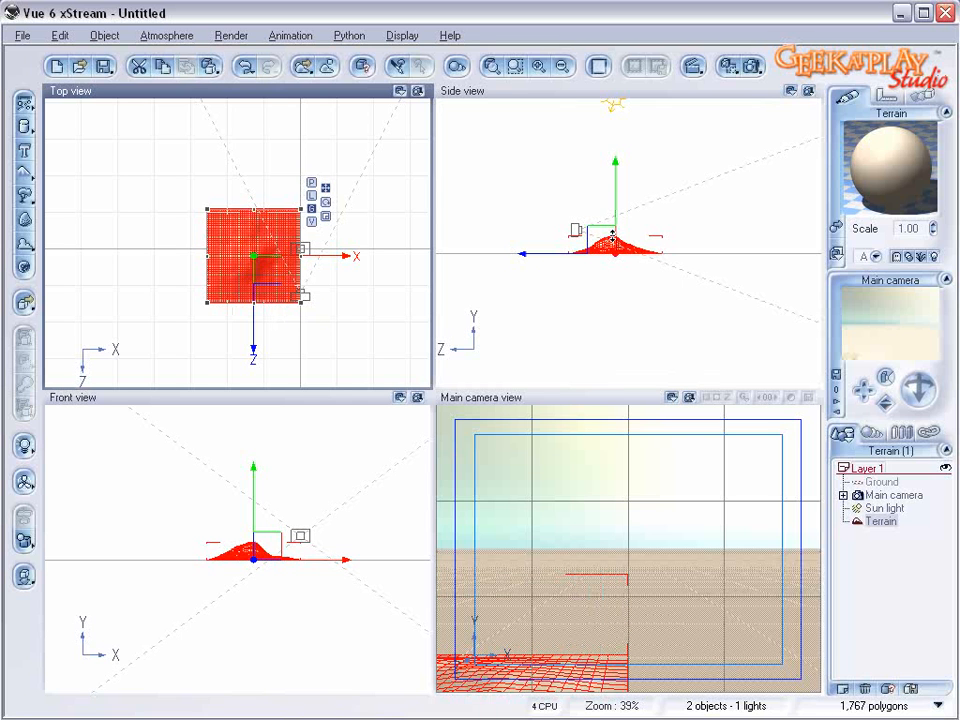
drag(207, 209, 174, 176)
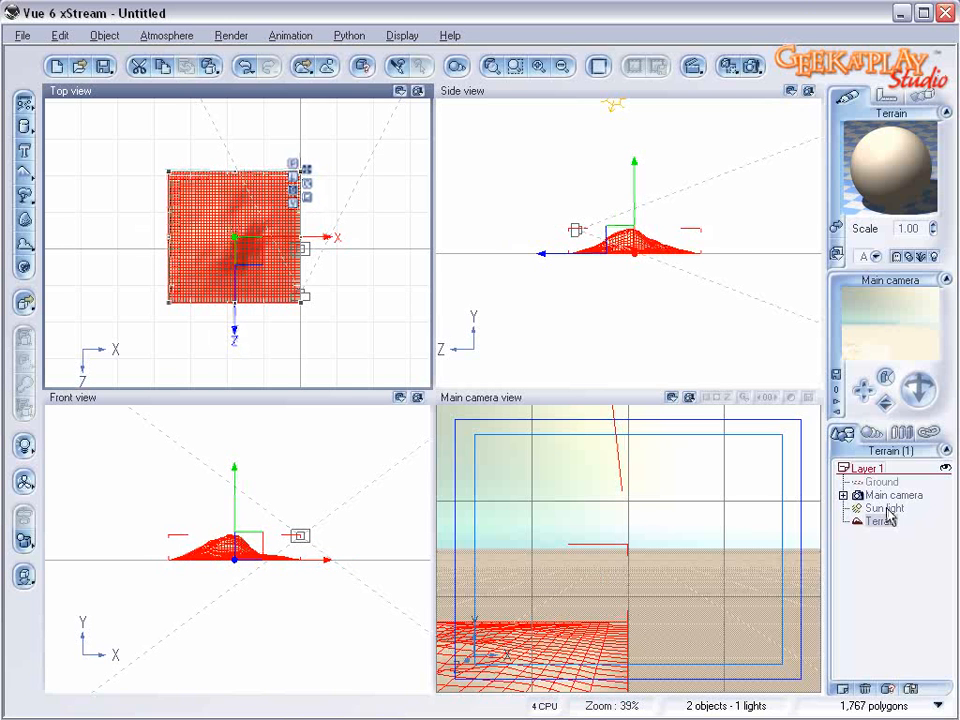
- Reposition the terrain closer to the camera so its slope fills the lower-left of the camera view
scroll(323, 244, up, 2)
right_drag(341, 288, 305, 260)
drag(208, 203, 317, 208)
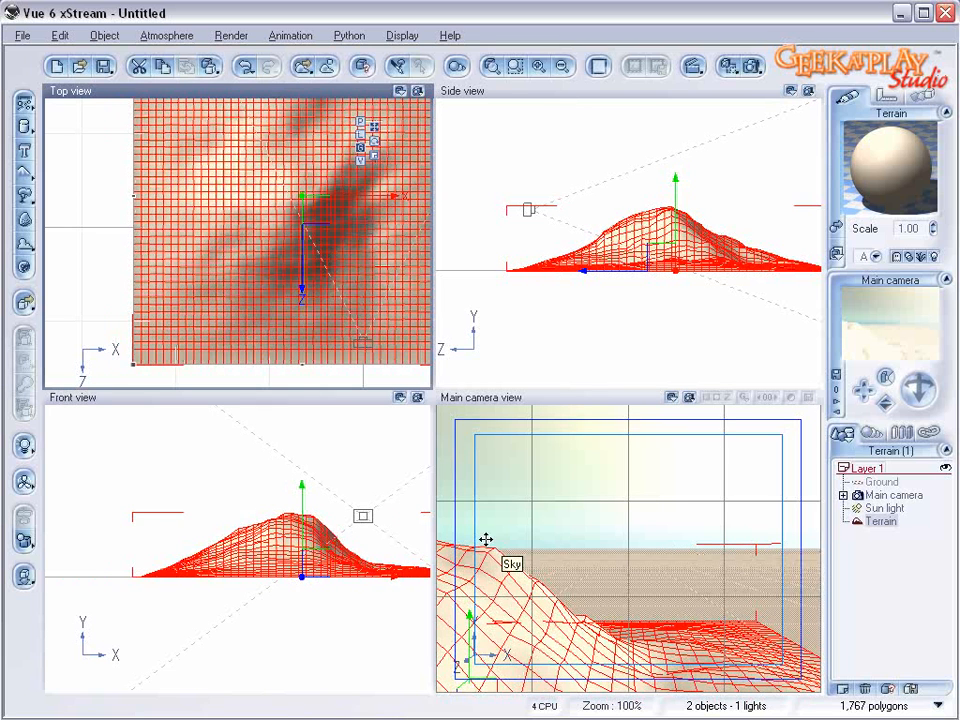
drag(305, 211, 293, 211)
- Double the first terrain's resolution to 512x512 in the Terrain Editor and accept the change
right_click(247, 211)
click(339, 529)
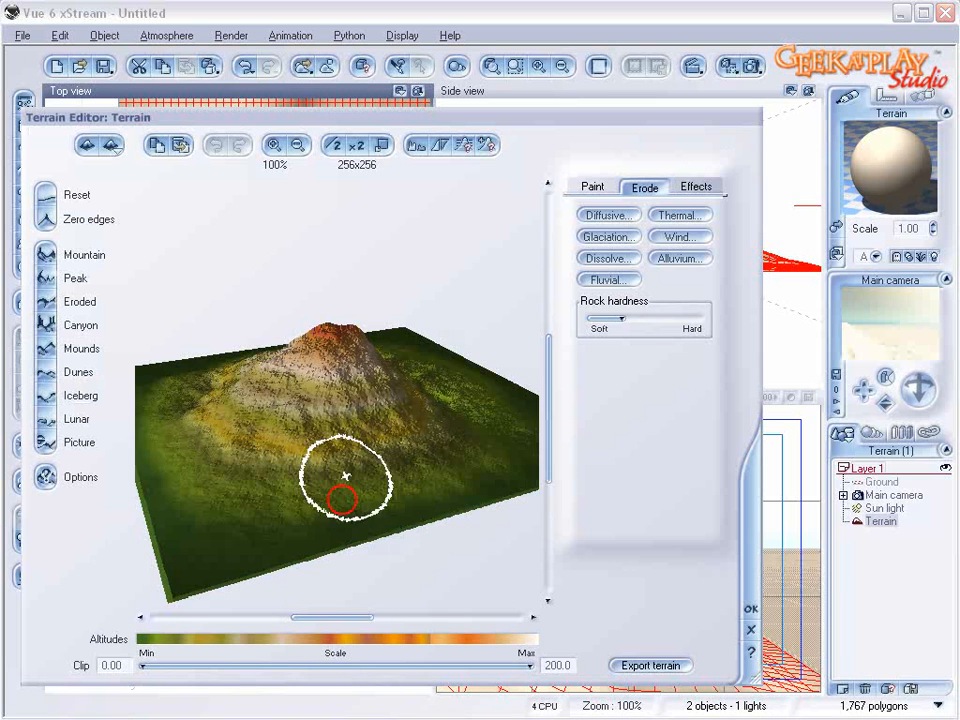
click(357, 150)
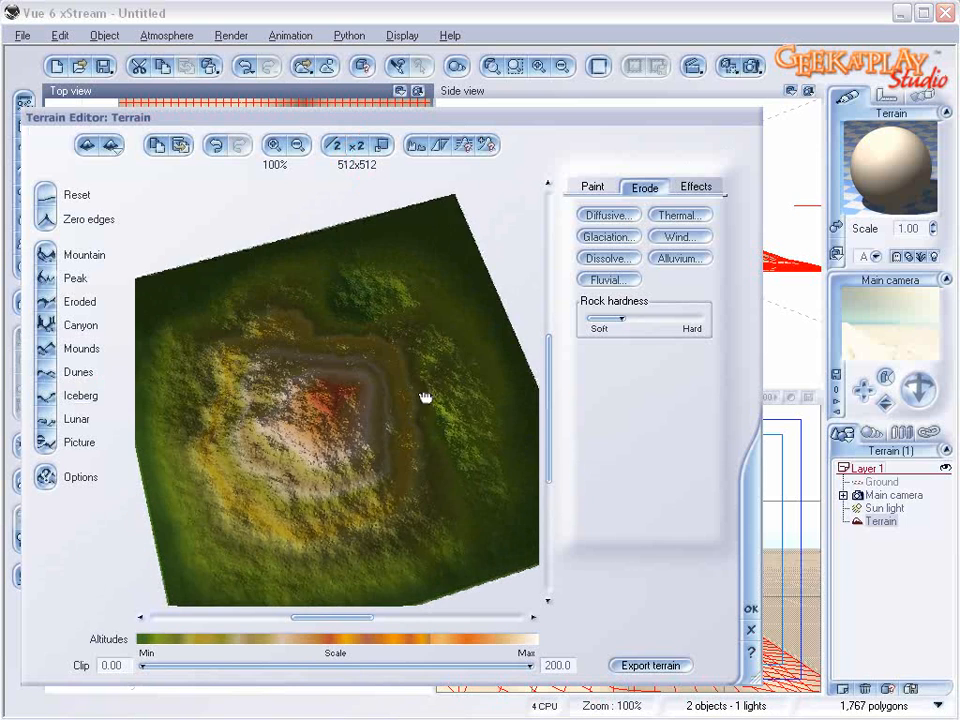
click(752, 610)
- Rotate the first terrain in the top view and shift it slightly along negative X
drag(111, 360, 326, 166)
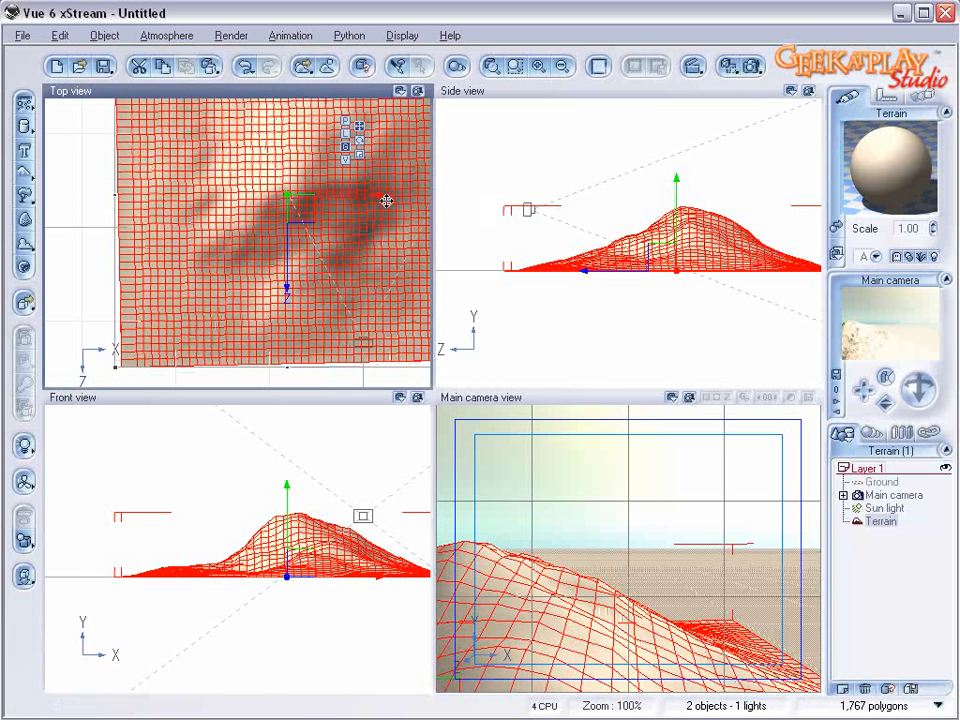
drag(360, 199, 341, 197)
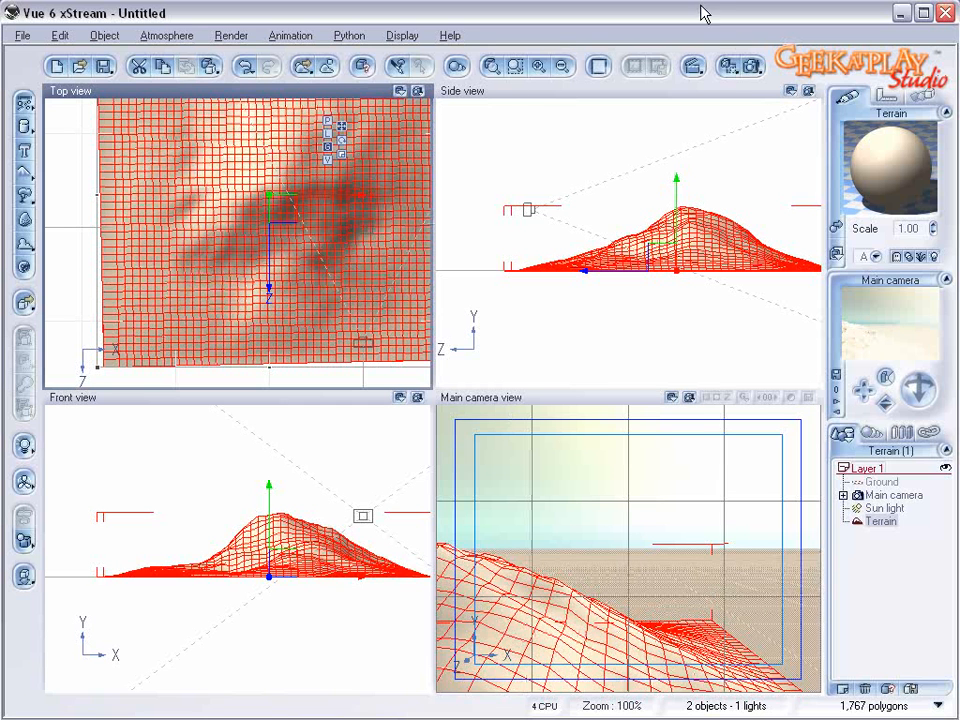
- Configure the render to go to screen with a free, user-defined aspect ratio and a custom size of 480 x 240 pixels
click(753, 67)
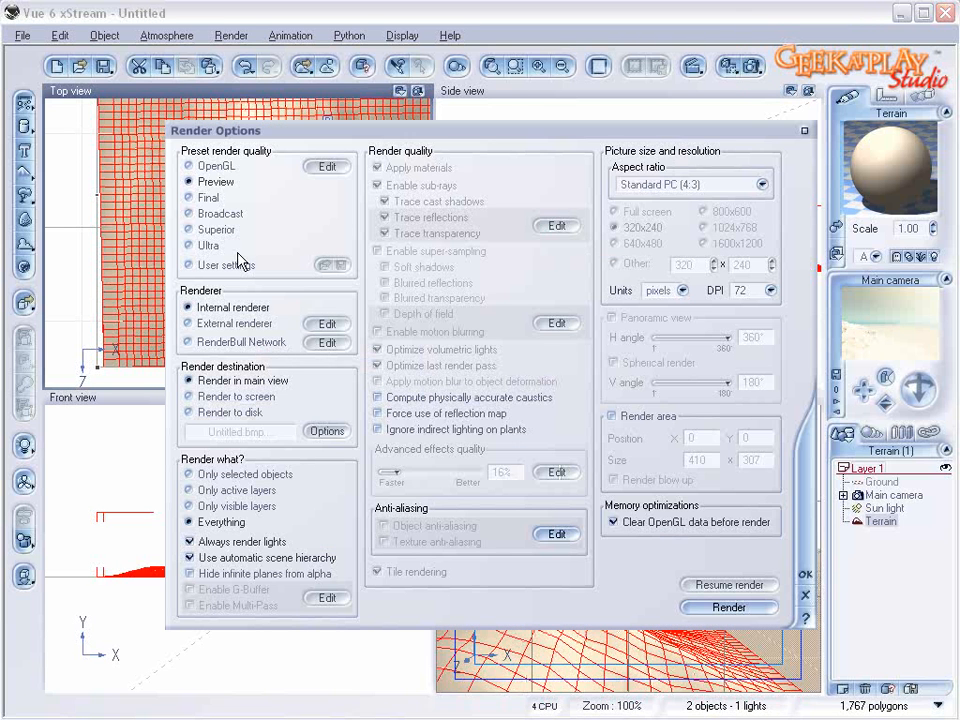
click(224, 397)
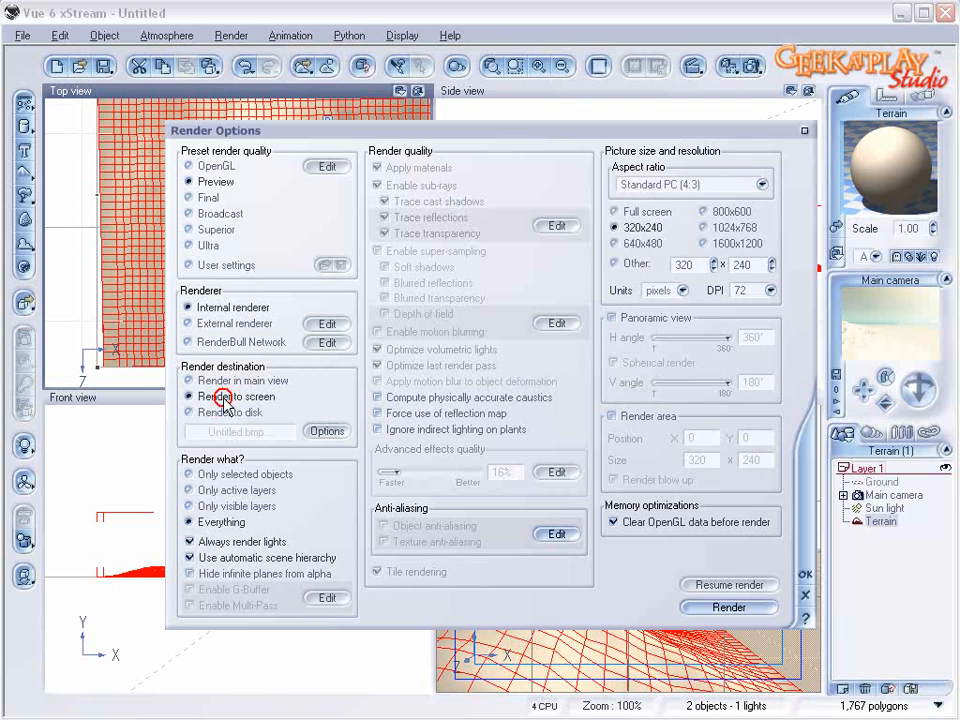
click(745, 185)
click(700, 503)
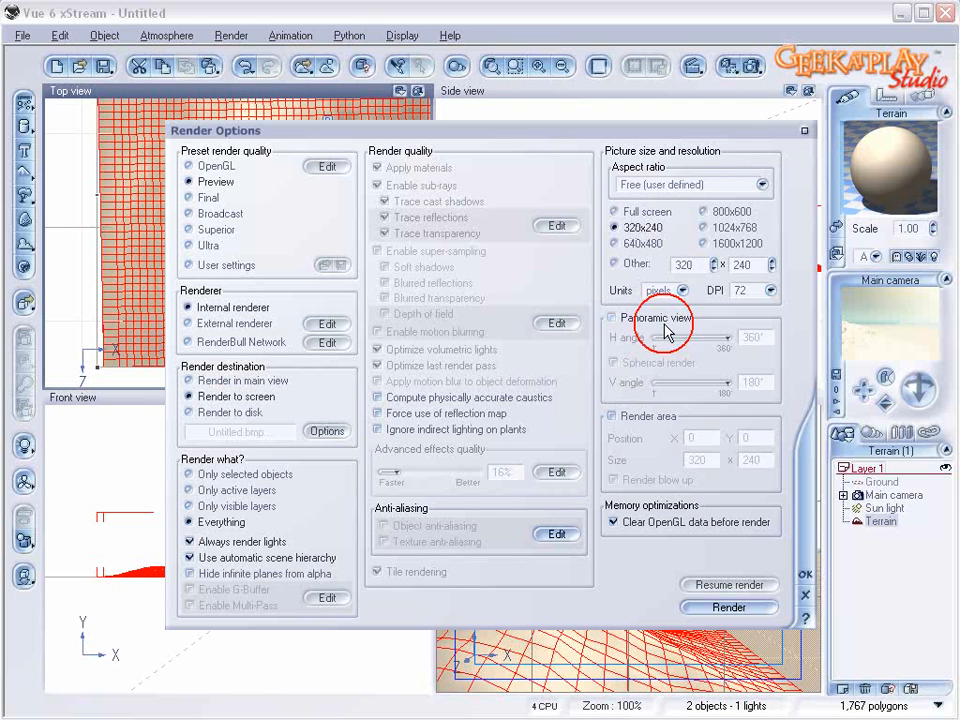
click(714, 261)
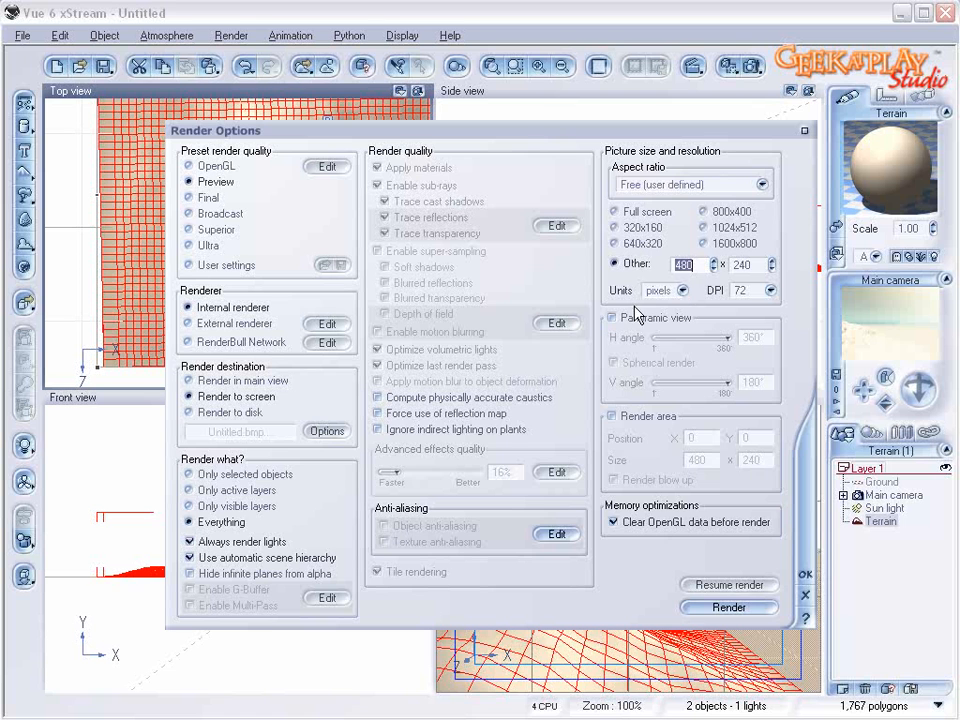
click(805, 574)
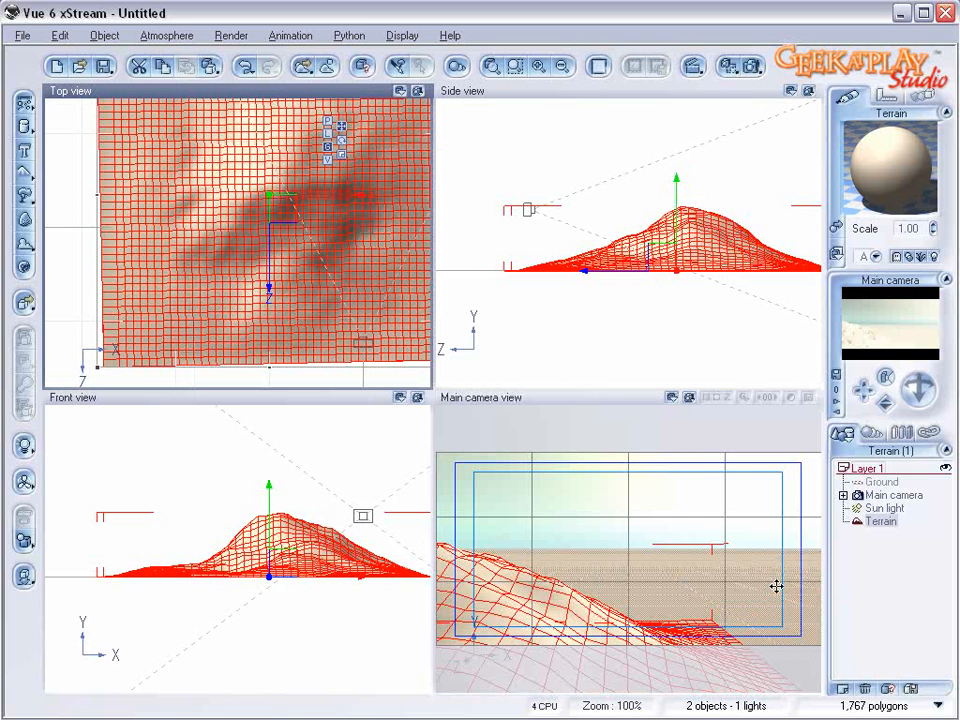
- Add a second terrain and scale it up in the top view to about the first terrain's size
right_drag(324, 247, 192, 250)
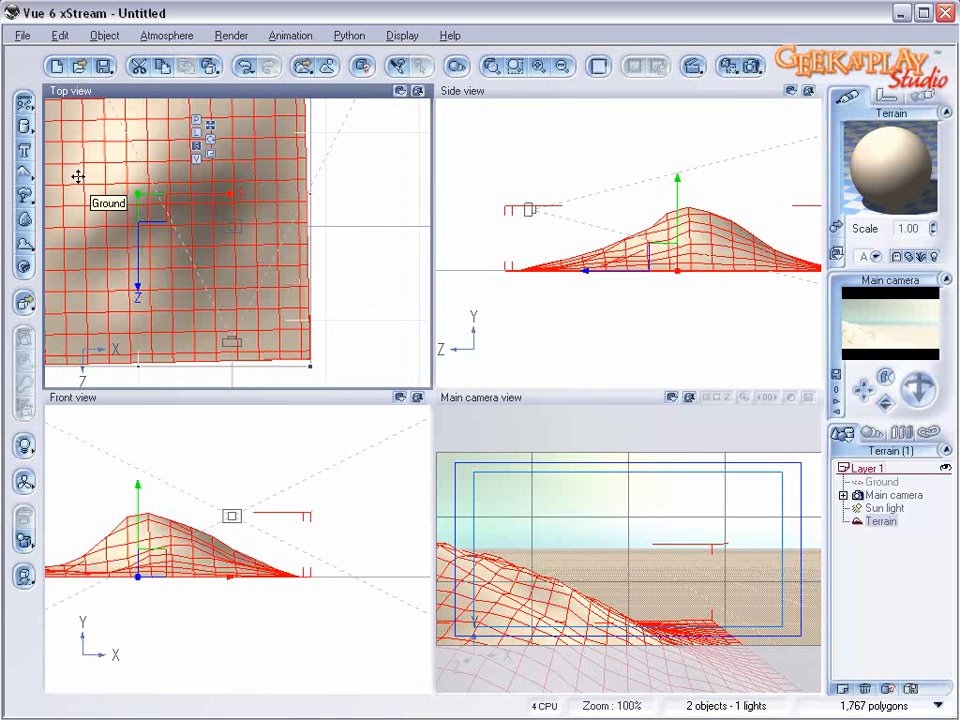
click(25, 176)
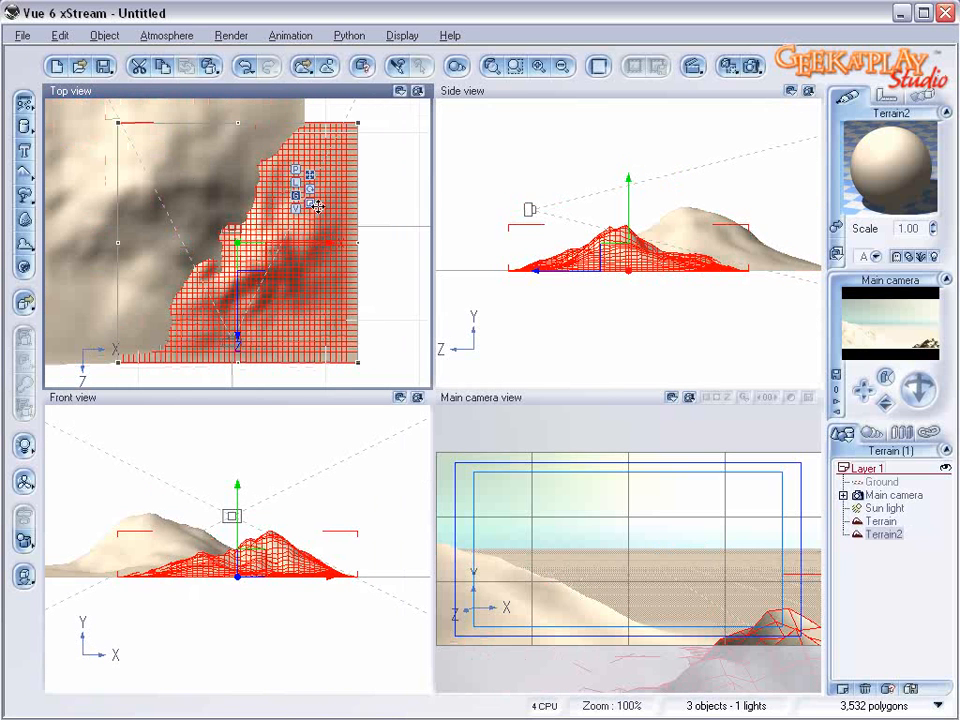
scroll(316, 205, down, 2)
drag(316, 175, 413, 122)
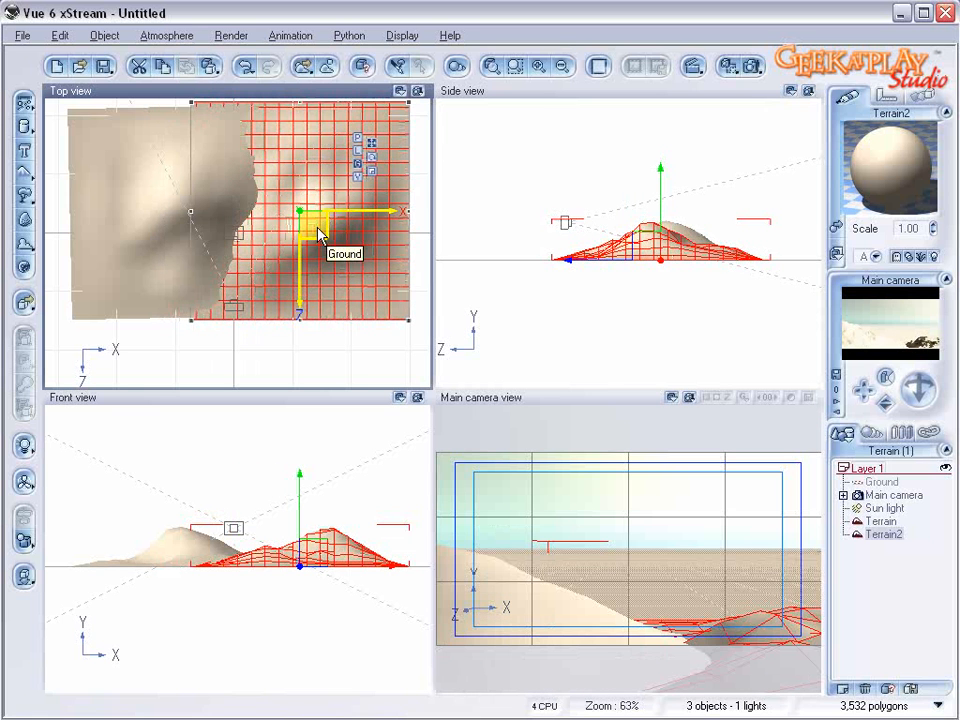
- Move the second terrain toward the first so it rises on the right of the camera view, and reduce its height slightly
drag(318, 220, 286, 218)
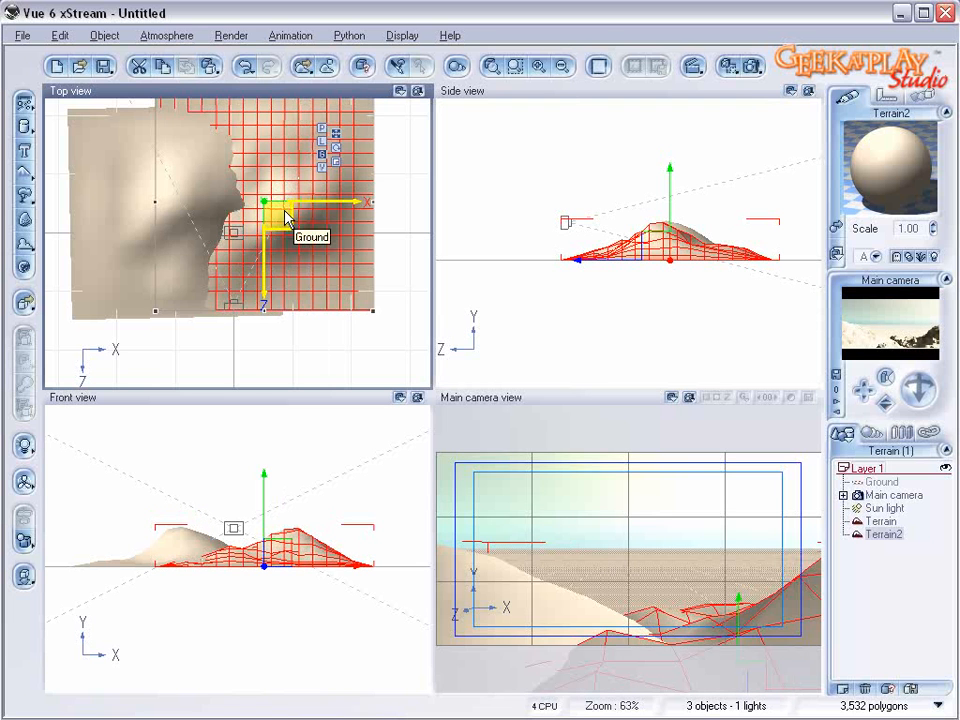
click(674, 252)
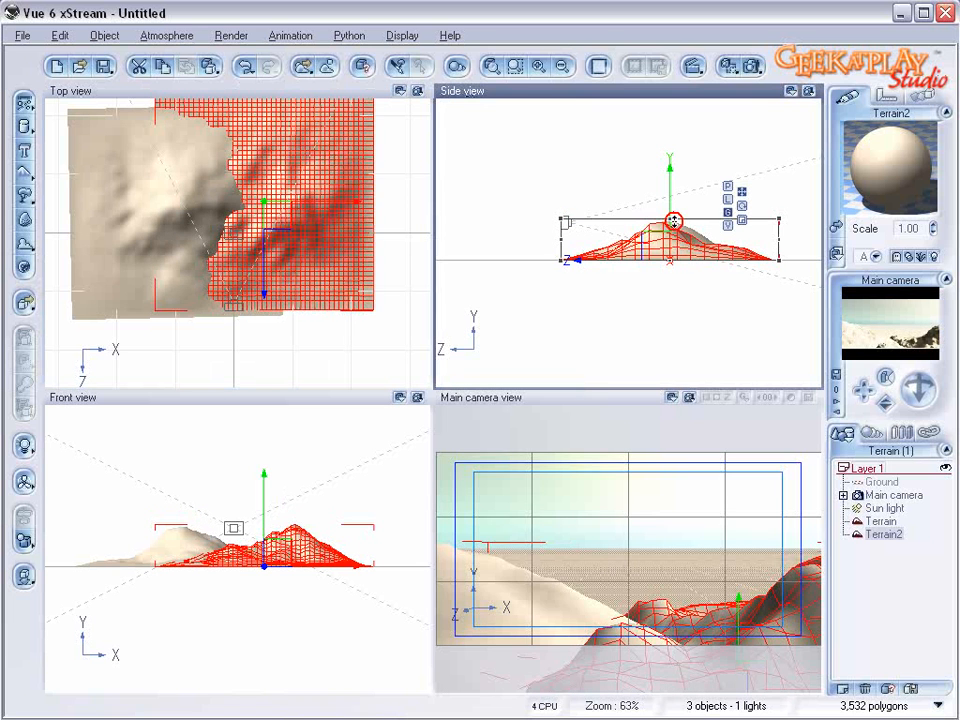
- Double the second terrain's resolution to 512x512 in the Terrain Editor and accept the change
right_click(366, 211)
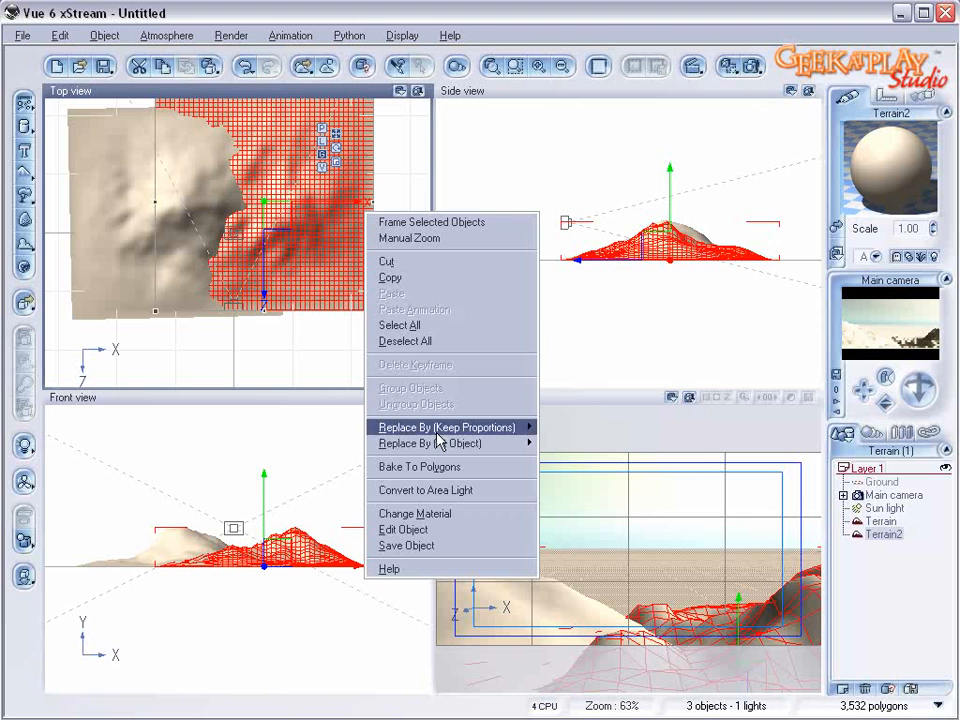
click(446, 528)
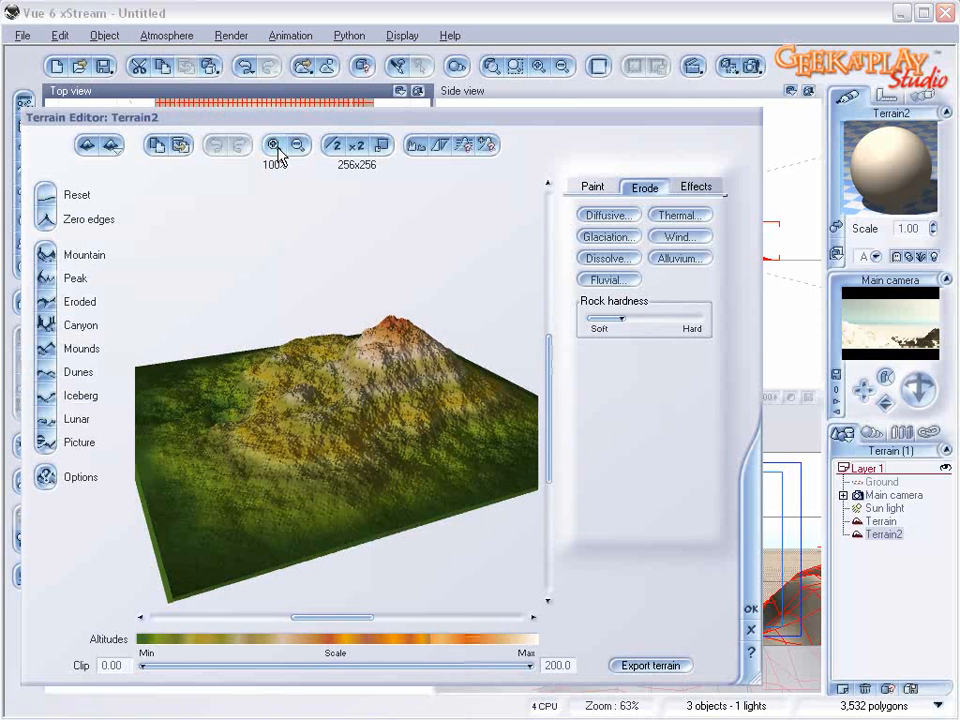
click(363, 145)
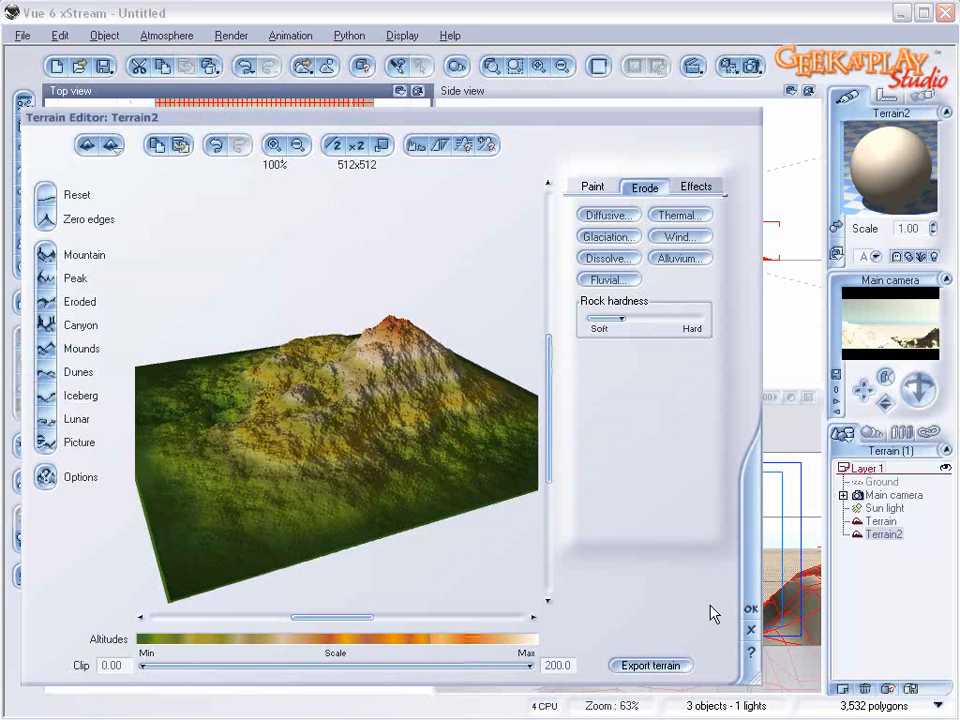
click(751, 609)
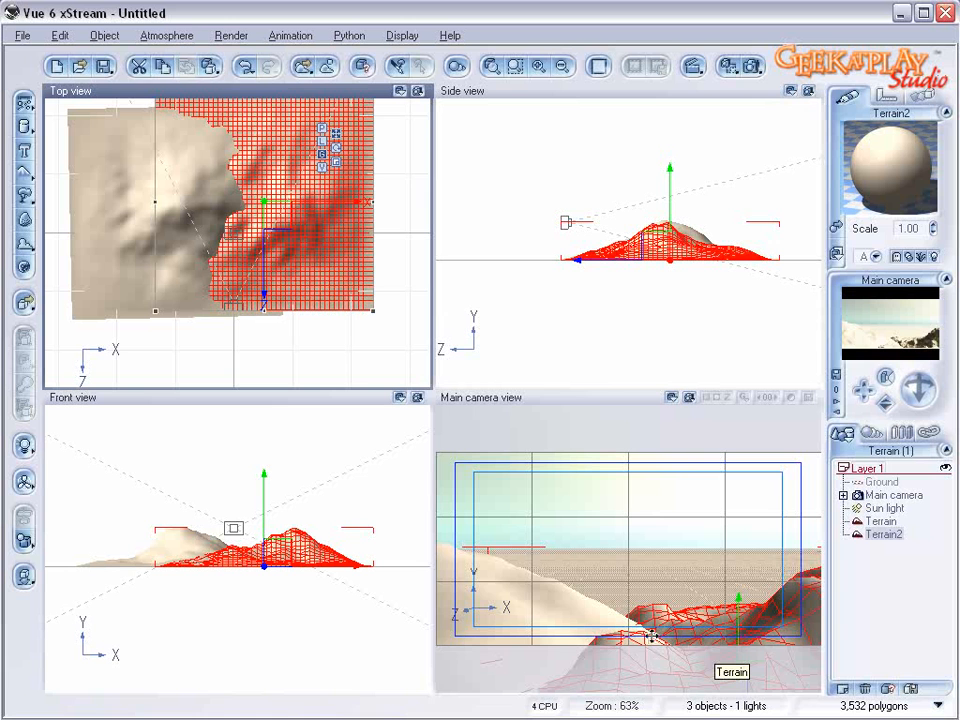
- Add a third terrain in the gap between the other two and stretch it lengthwise along the Z axis
click(26, 171)
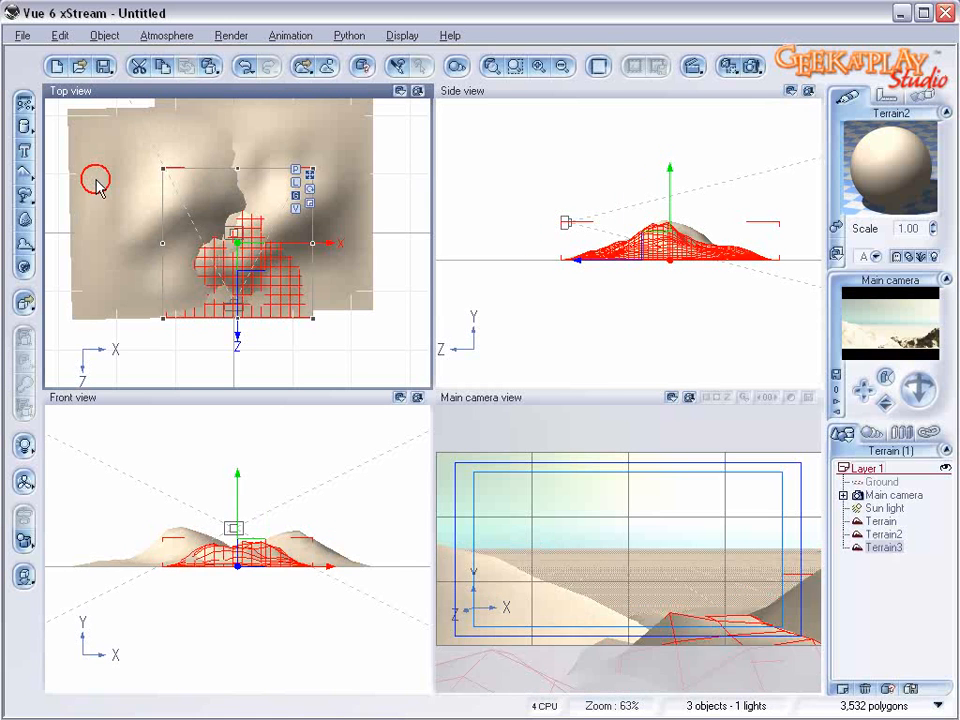
drag(246, 253, 235, 187)
drag(226, 254, 227, 335)
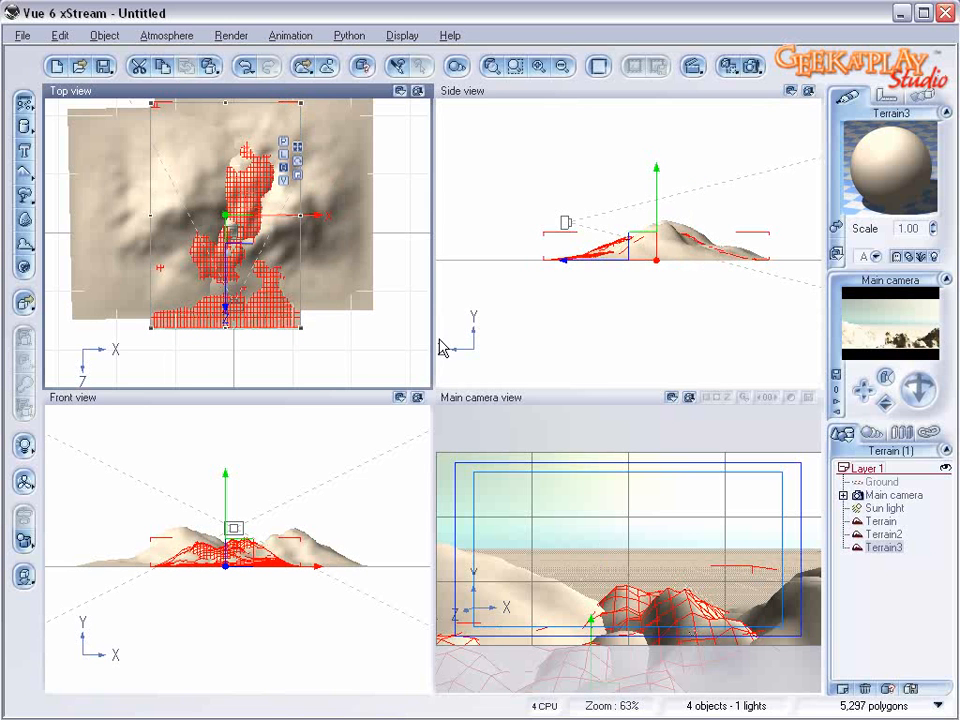
drag(246, 173, 246, 178)
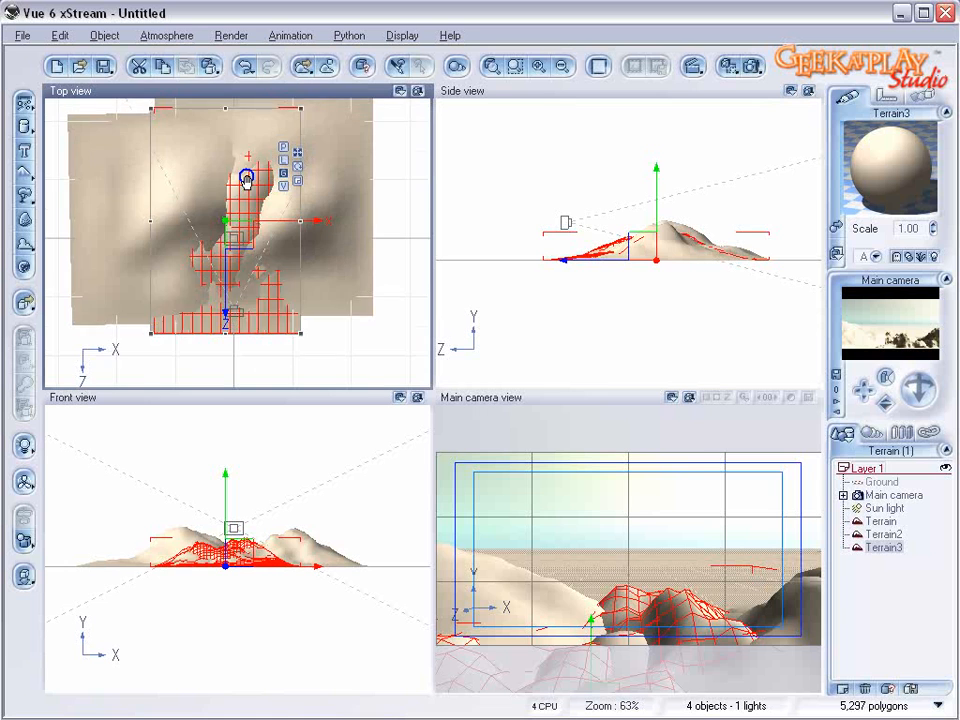
right_drag(246, 178, 242, 253)
drag(221, 184, 222, 155)
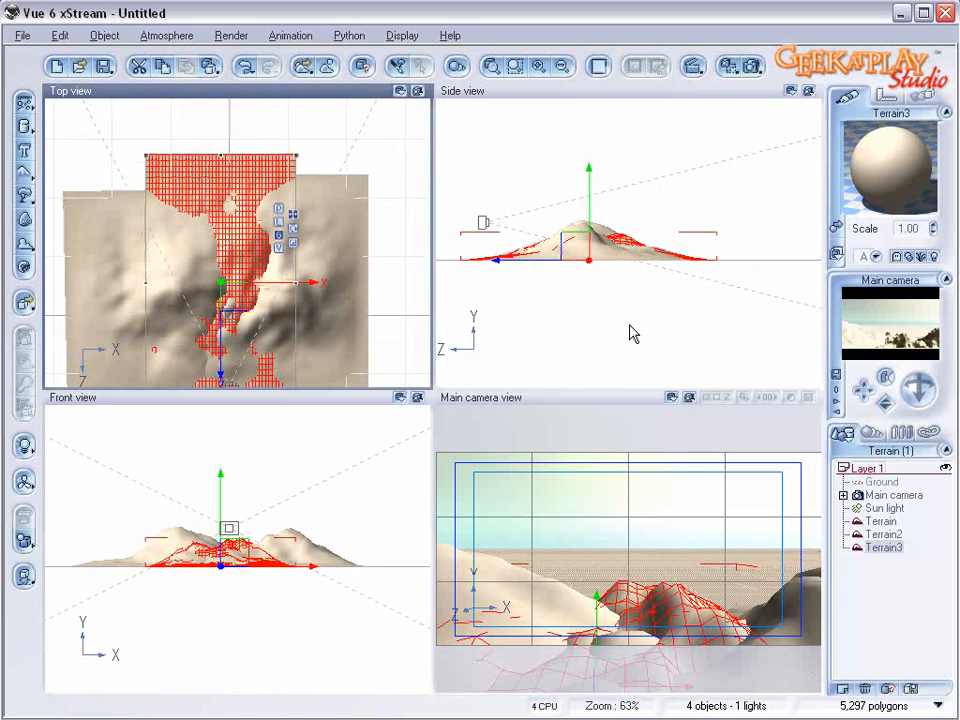
- Lower the third terrain's height slightly and narrow it along X from its negative-X side
click(597, 227)
drag(589, 232, 589, 238)
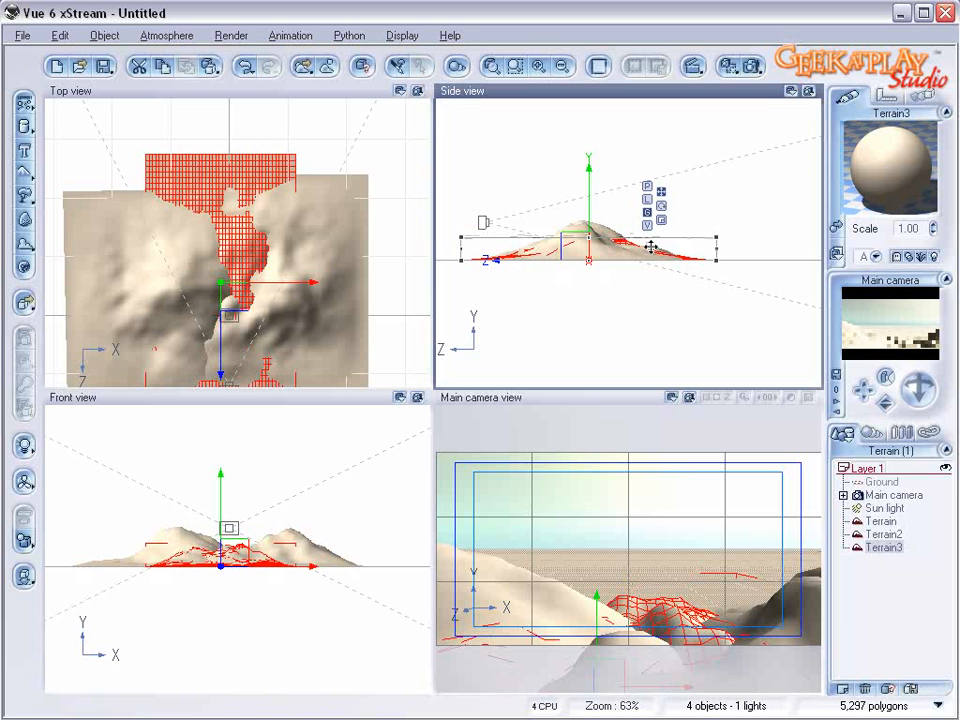
drag(193, 317, 186, 214)
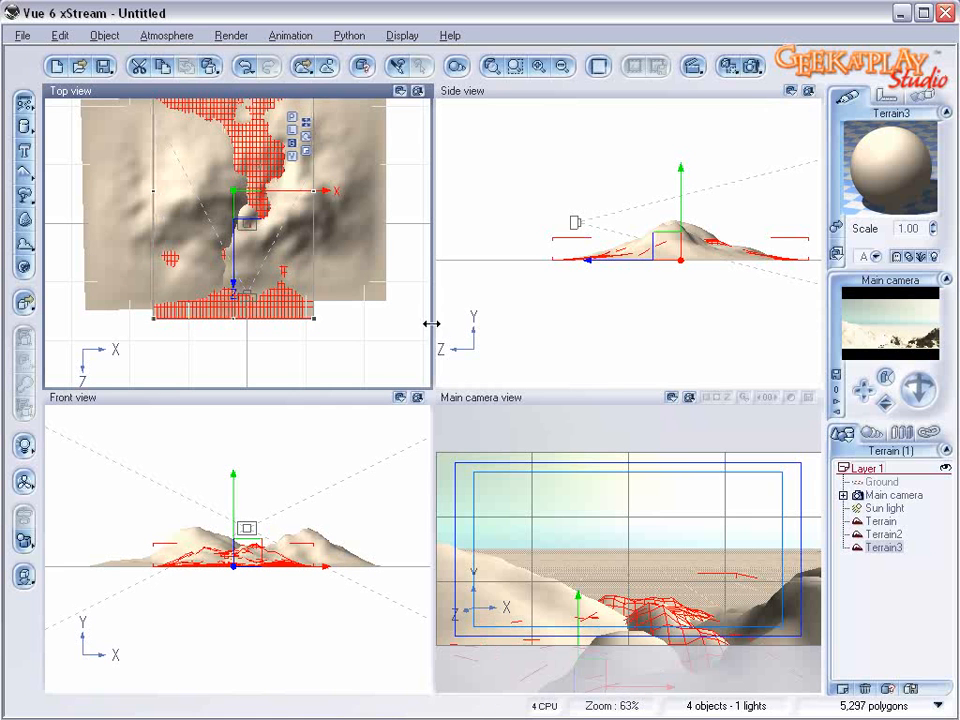
drag(156, 196, 175, 195)
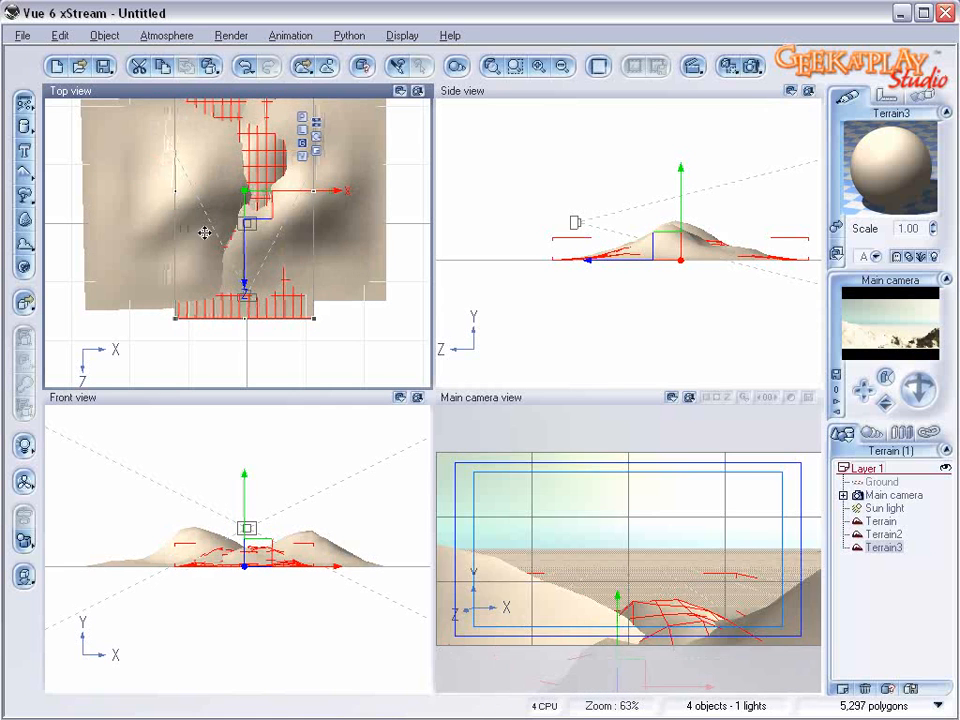
- Double the third terrain's resolution to 512x512 in the Terrain Editor and accept the change
right_click(249, 156)
click(285, 484)
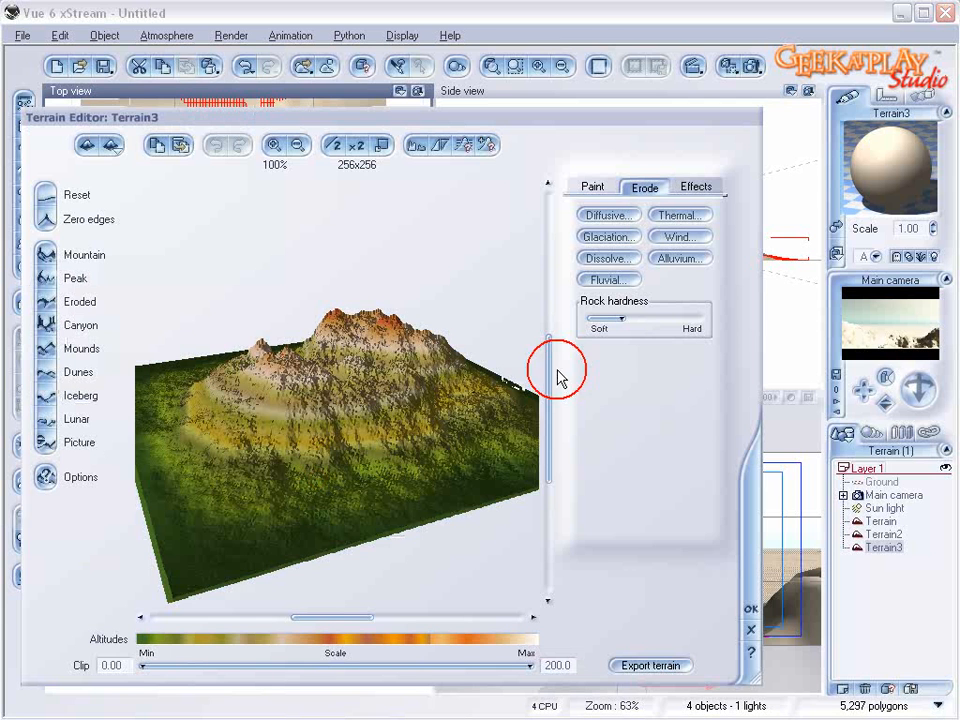
click(357, 145)
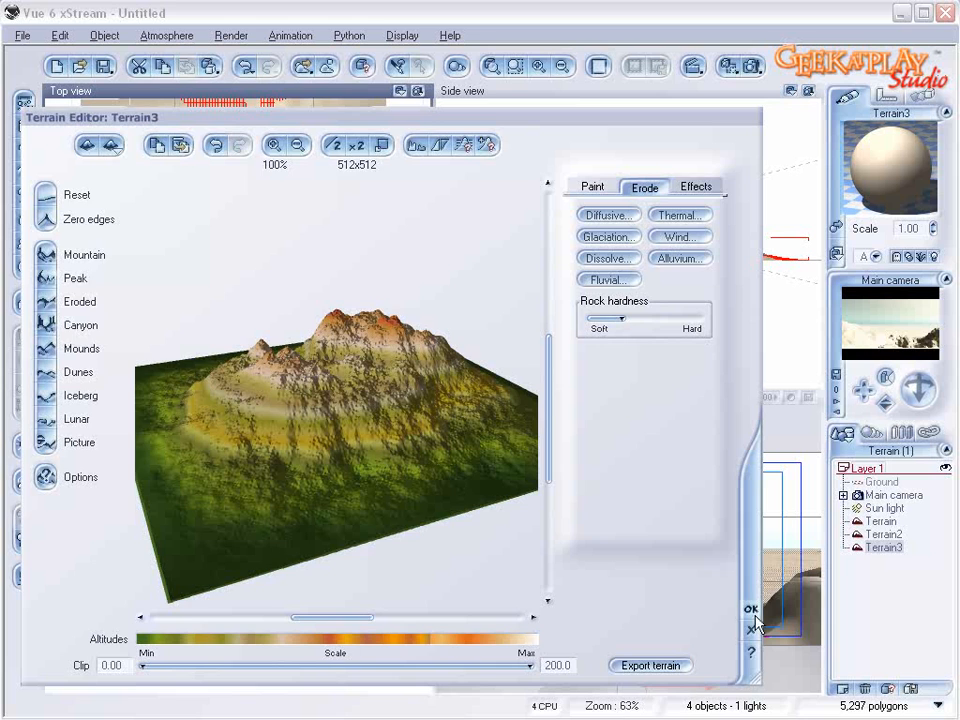
click(752, 611)
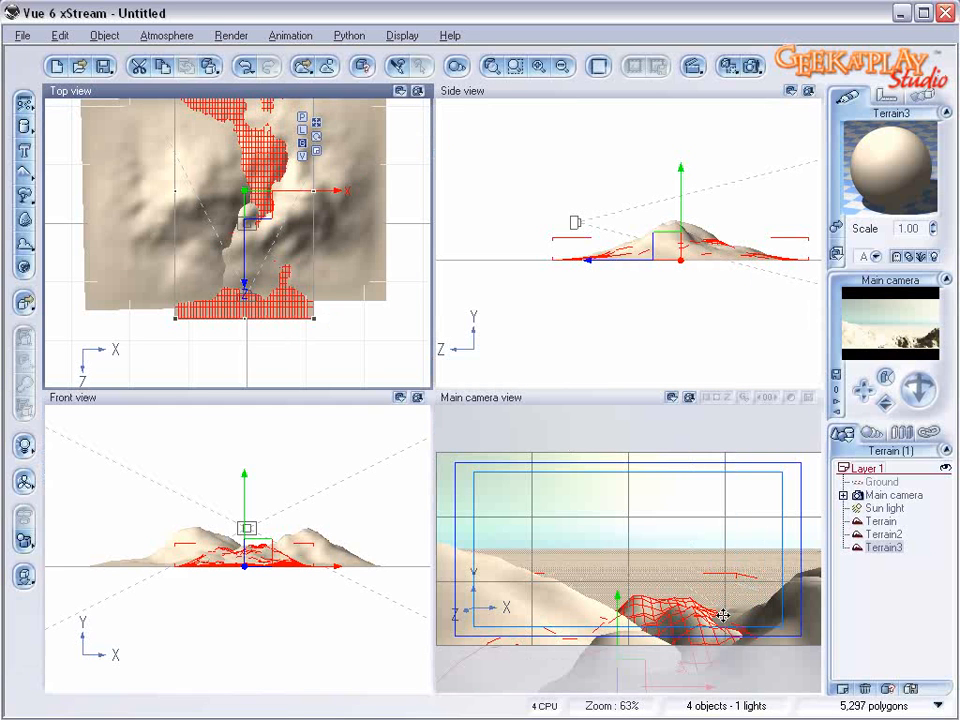
- Add a fourth terrain in the distance behind the first three and enlarge it well beyond their combined width
drag(265, 212, 298, 368)
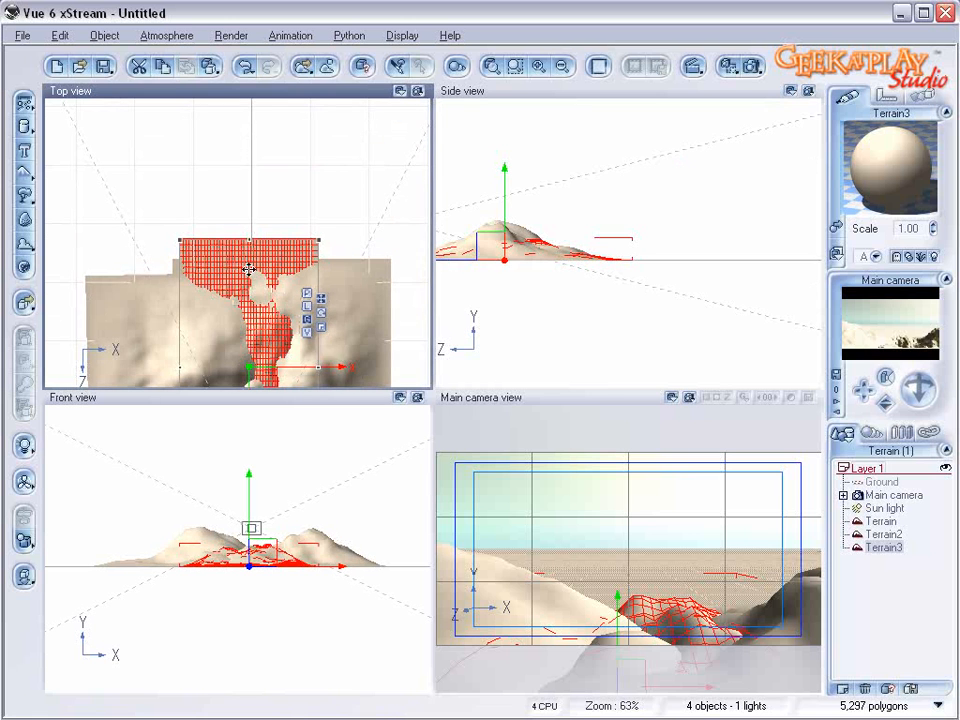
drag(268, 179, 262, 236)
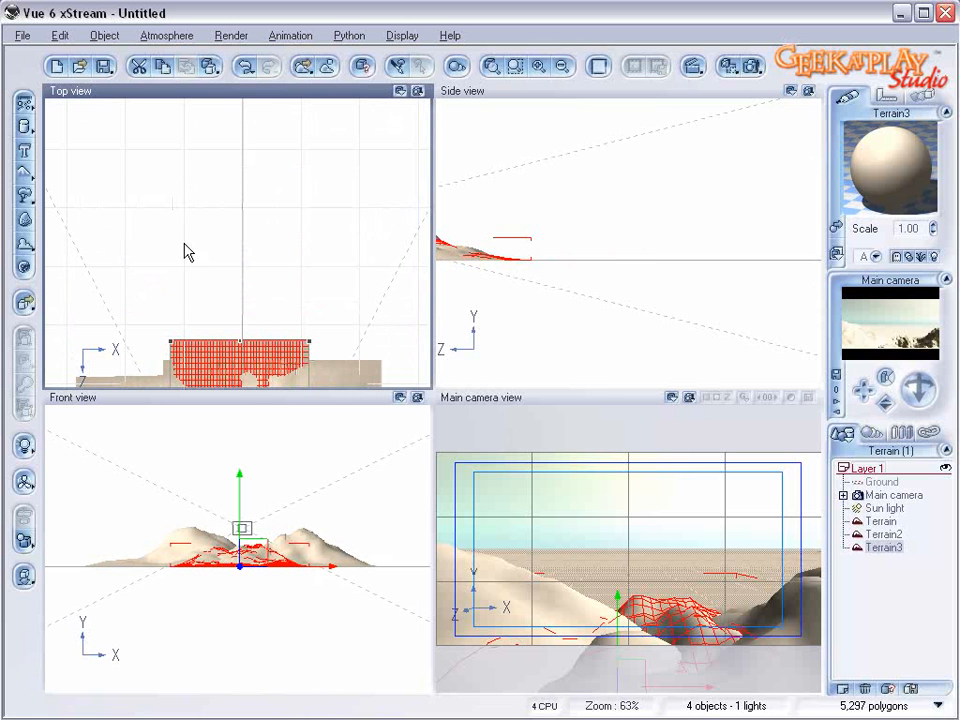
scroll(210, 230, down, 2)
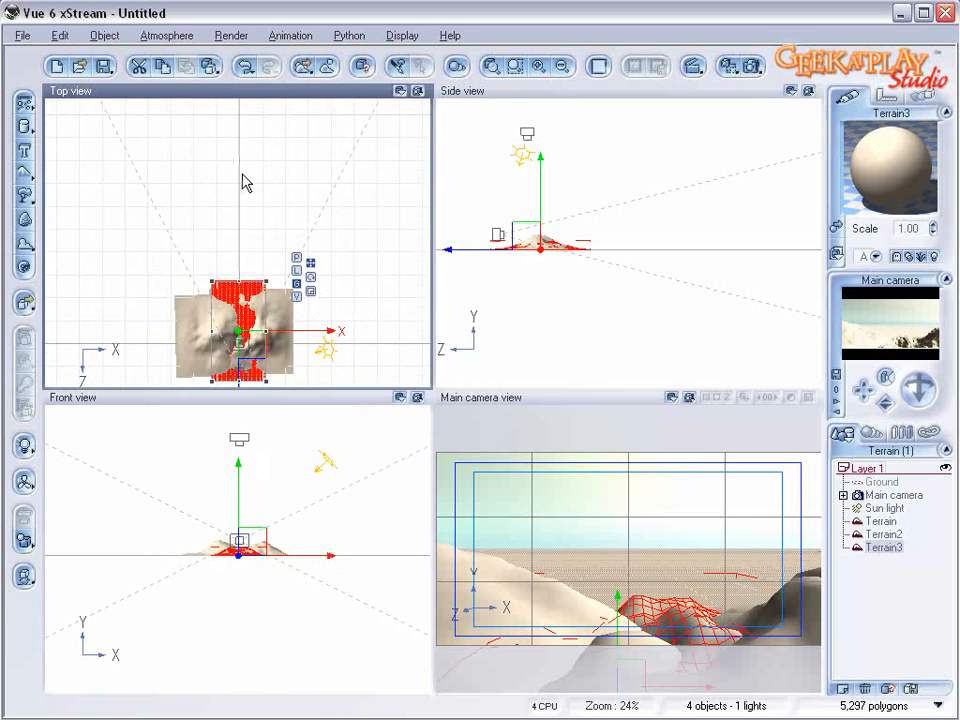
right_drag(242, 182, 228, 236)
click(25, 171)
drag(209, 213, 4, 151)
drag(172, 189, 235, 245)
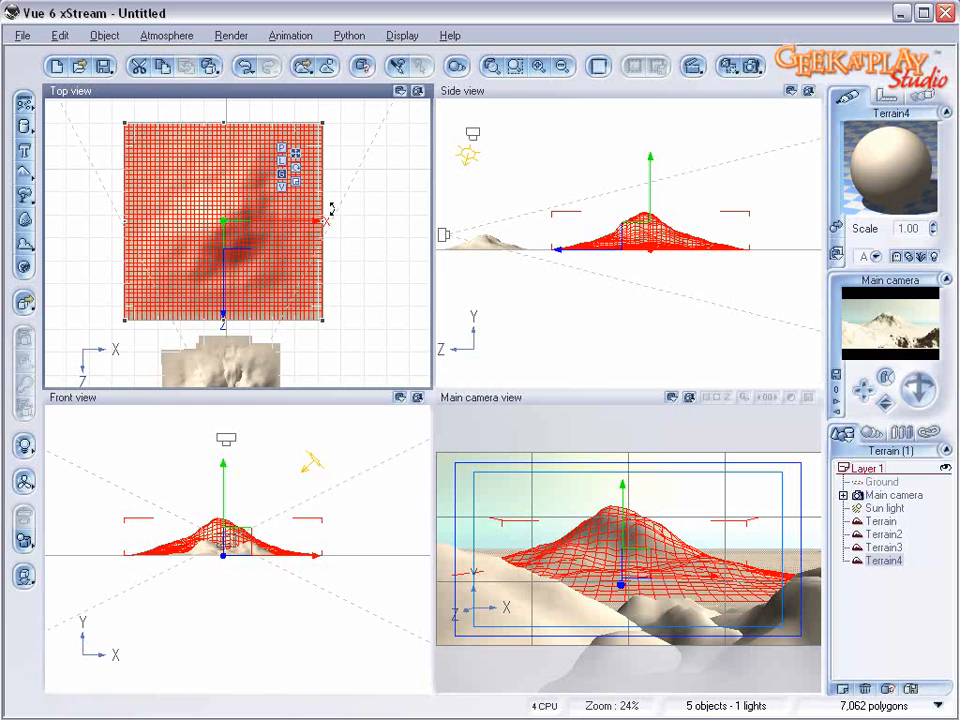
- Raise the fourth terrain's resolution to 1024x1024 in the Terrain Editor, accept the change and render a test image
right_click(275, 215)
click(383, 530)
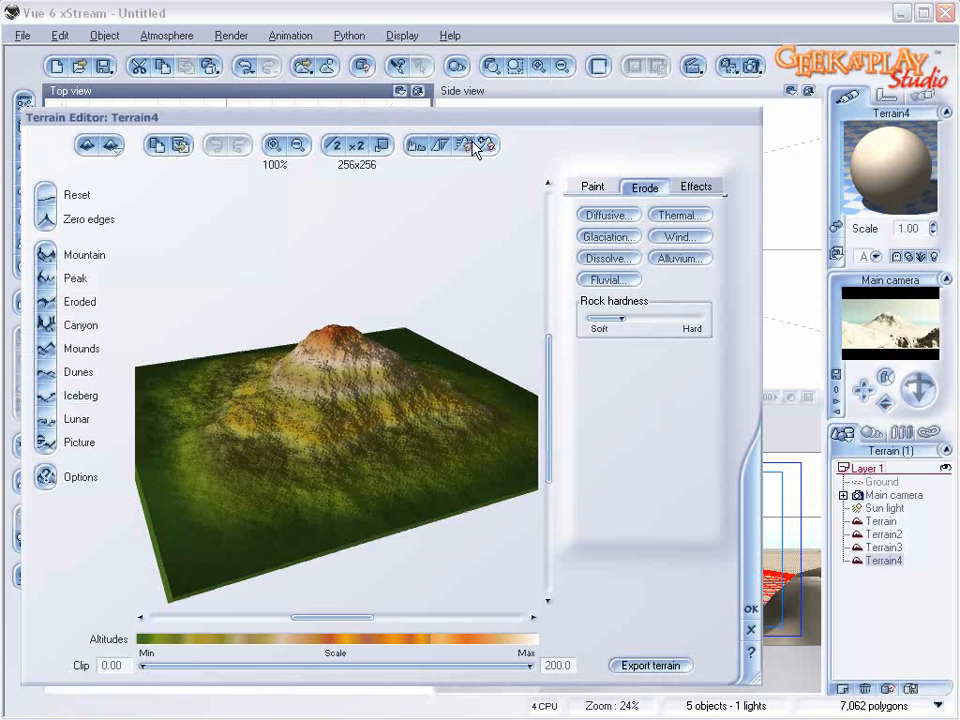
click(359, 146)
click(360, 147)
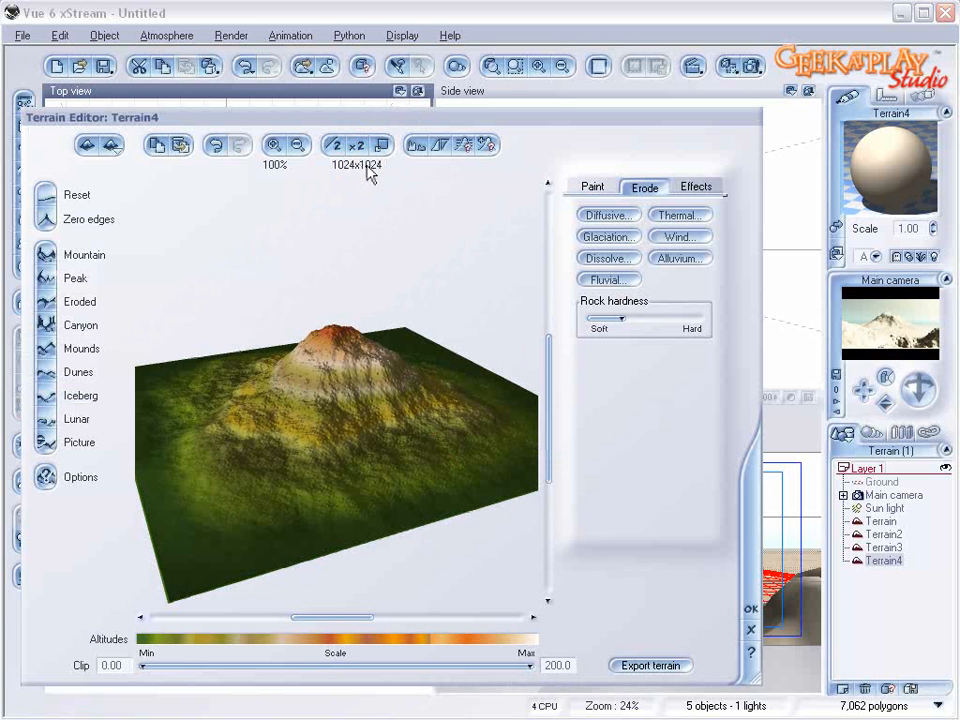
right_drag(321, 354, 332, 386)
mouse_move(337, 380)
mouse_down()
mouse_move(356, 411)
mouse_move(351, 381)
mouse_move(306, 382)
mouse_up()
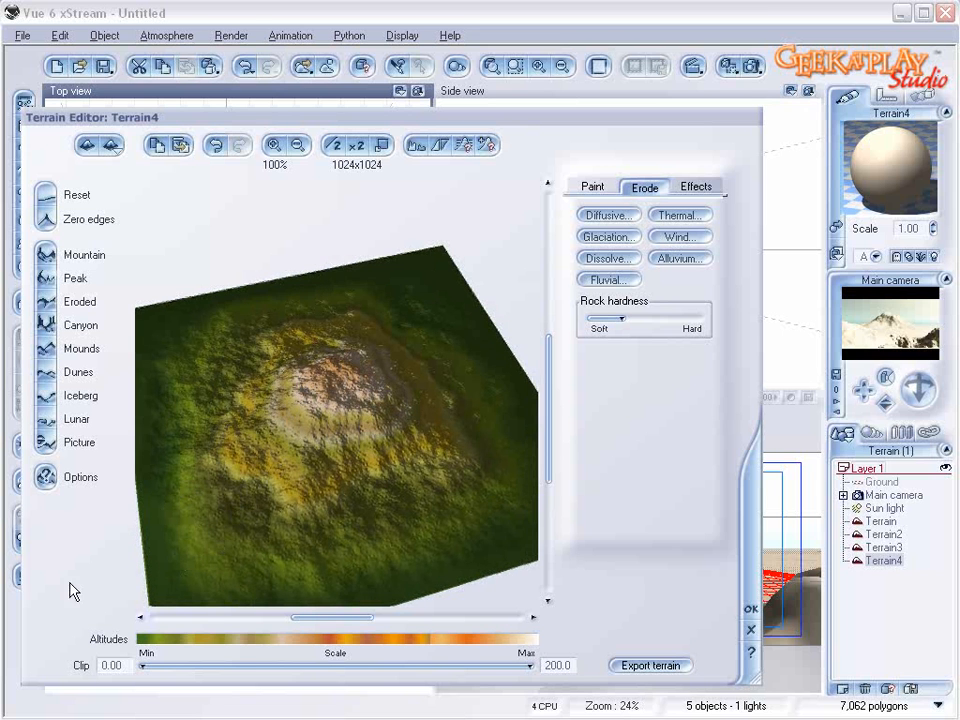
click(752, 609)
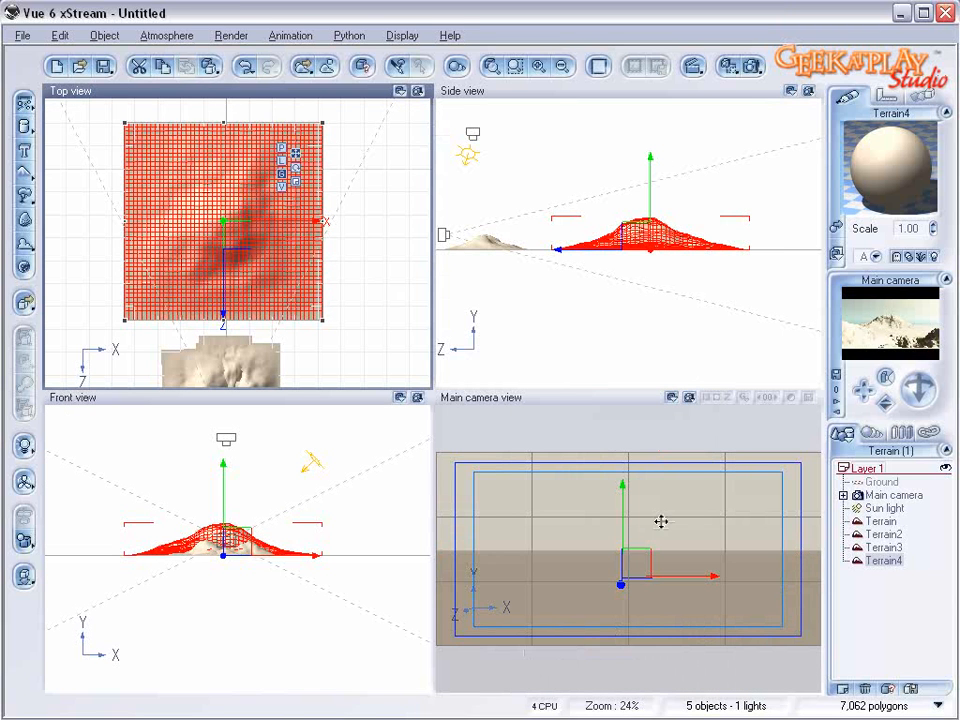
click(753, 64)
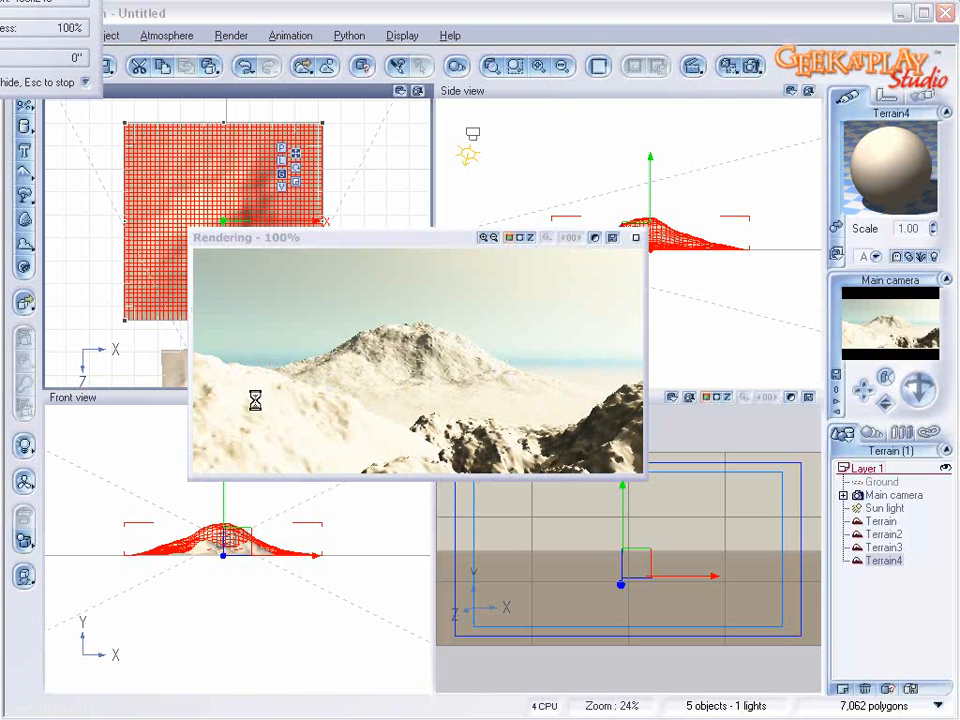
click(637, 239)
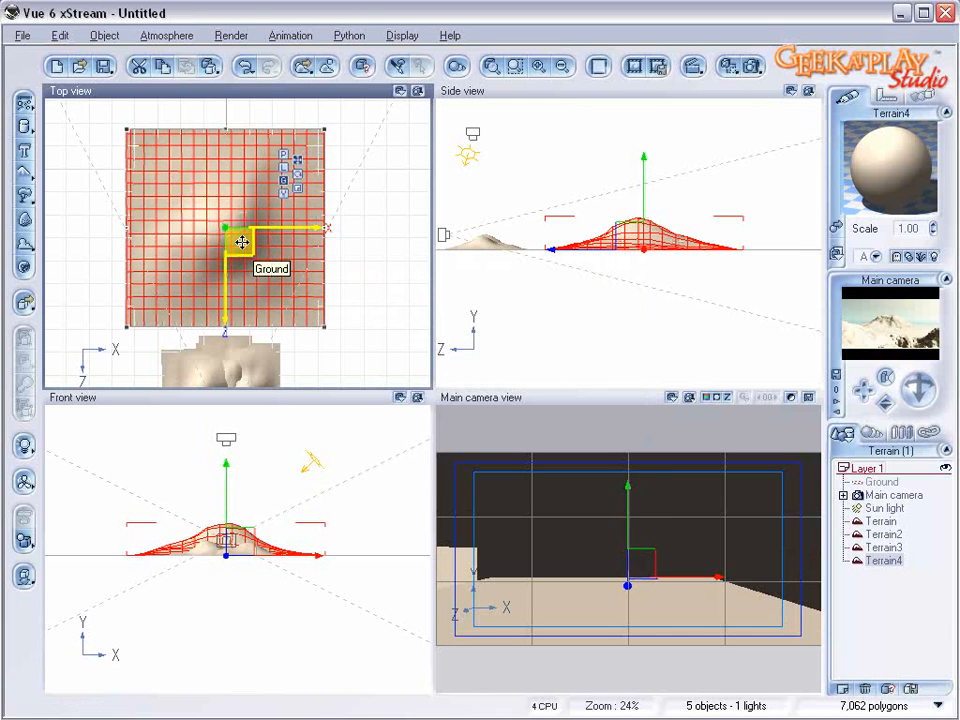
- Lower the main camera slightly and tilt it up a little
click(882, 493)
scroll(651, 247, up, 8)
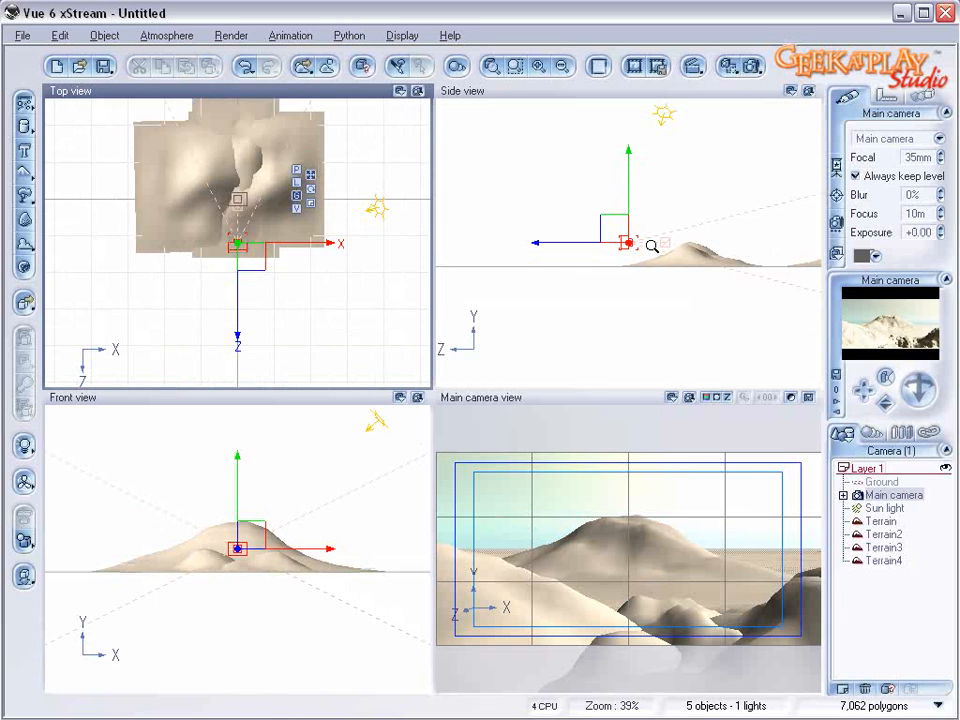
drag(608, 230, 623, 249)
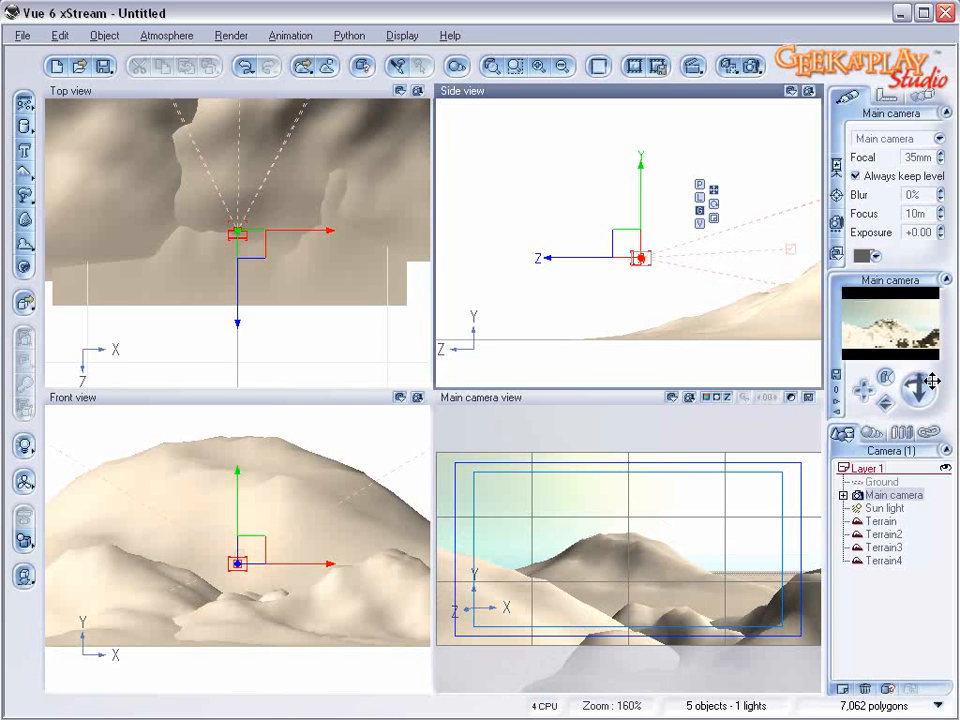
drag(919, 389, 919, 384)
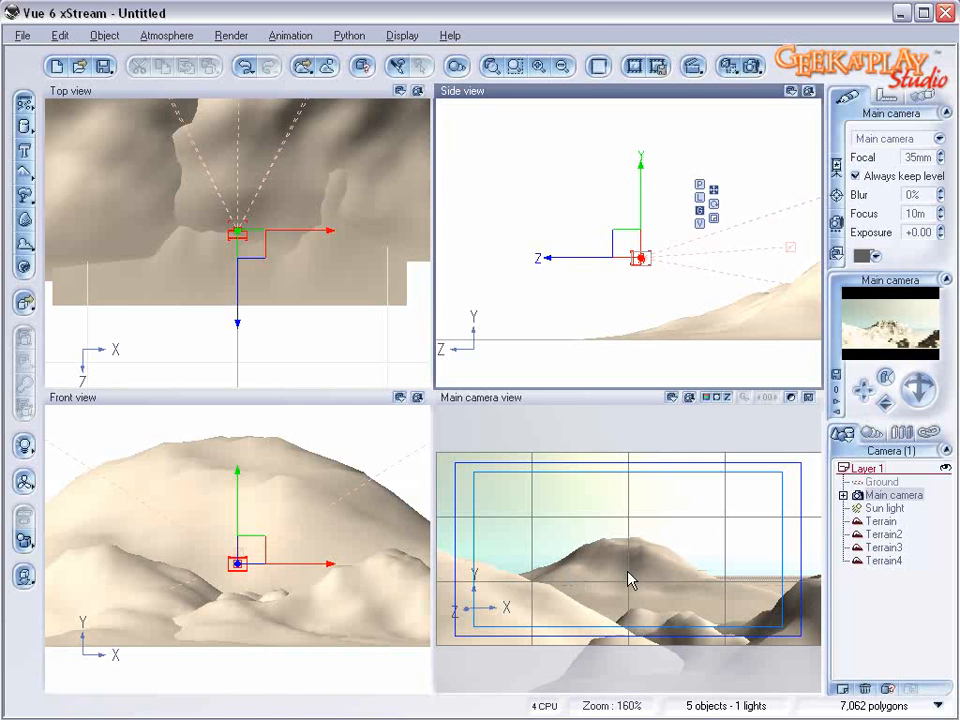
- Add a fifth and a sixth terrain, both larger, side by side along X behind the fourth terrain
scroll(233, 190, down, 6)
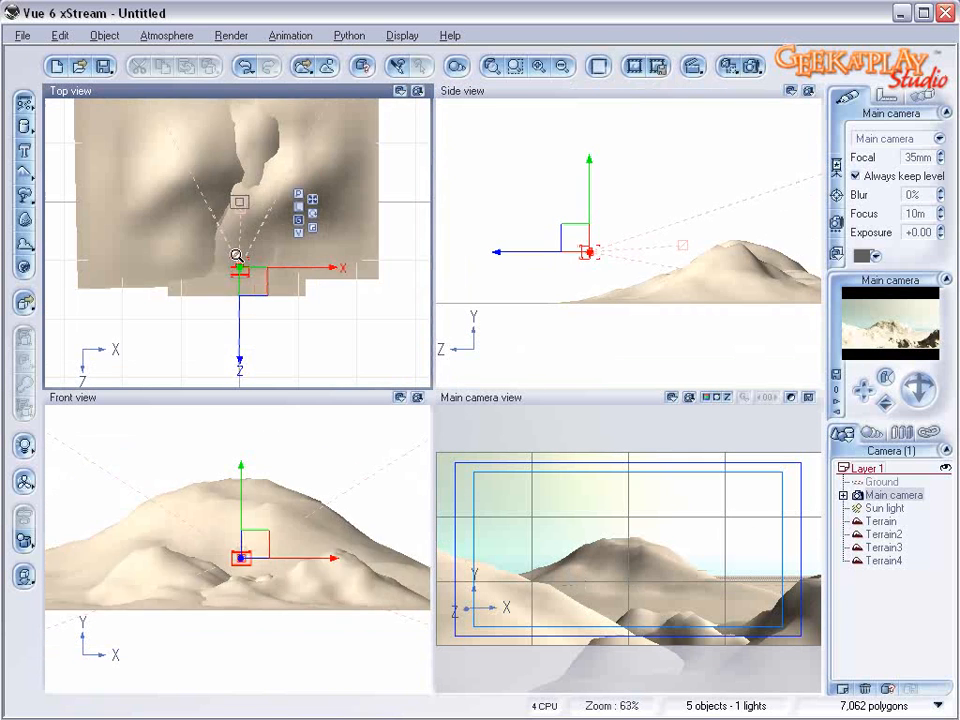
scroll(242, 280, down, 8)
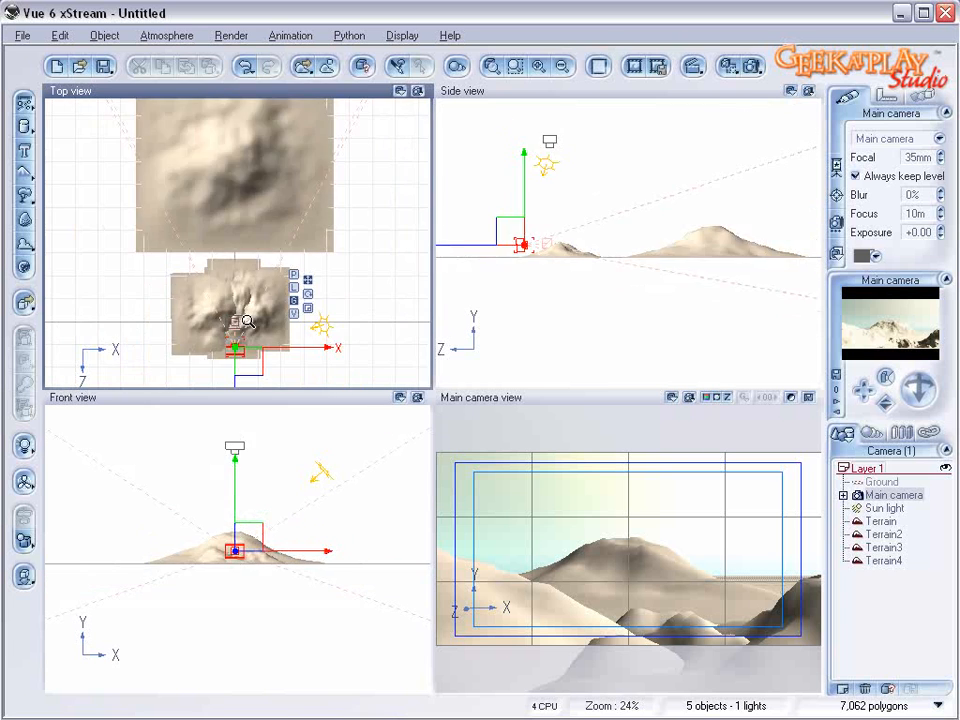
click(24, 127)
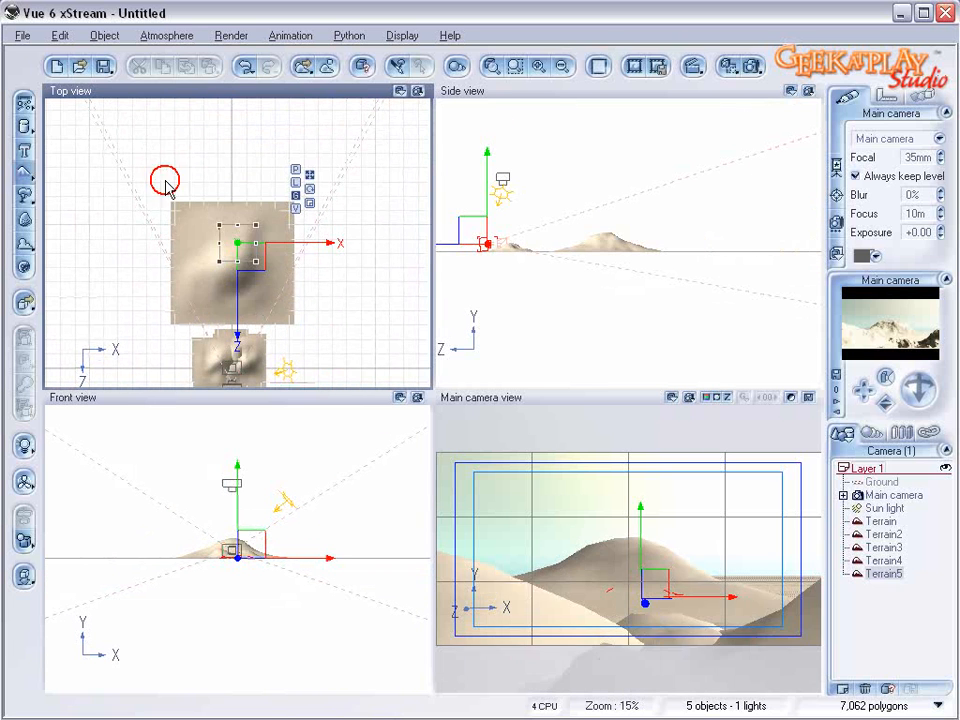
drag(258, 228, 133, 152)
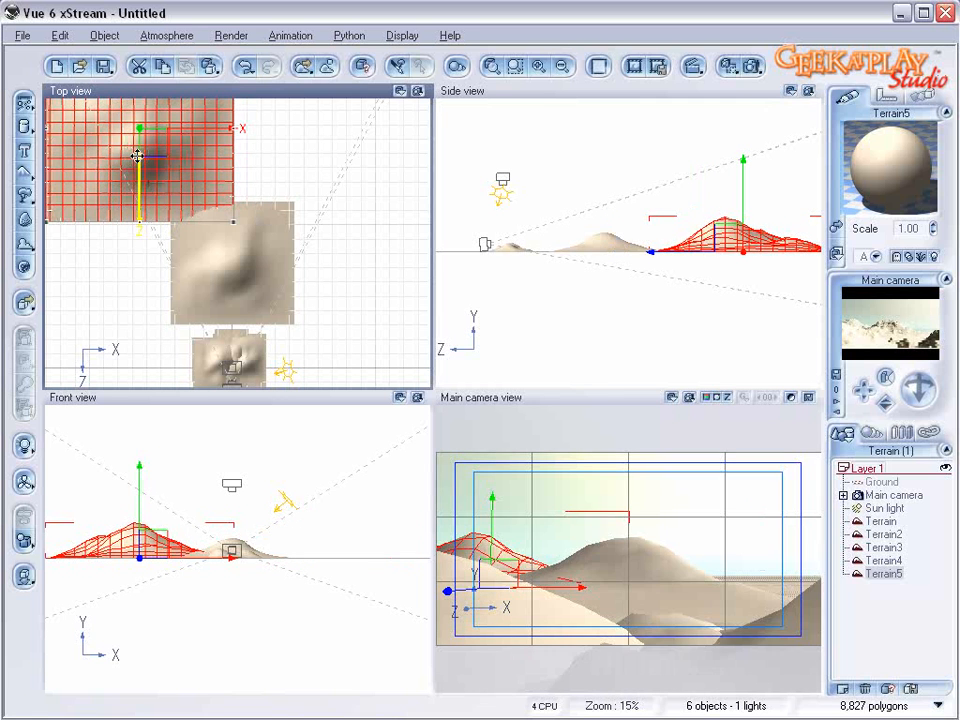
click(26, 173)
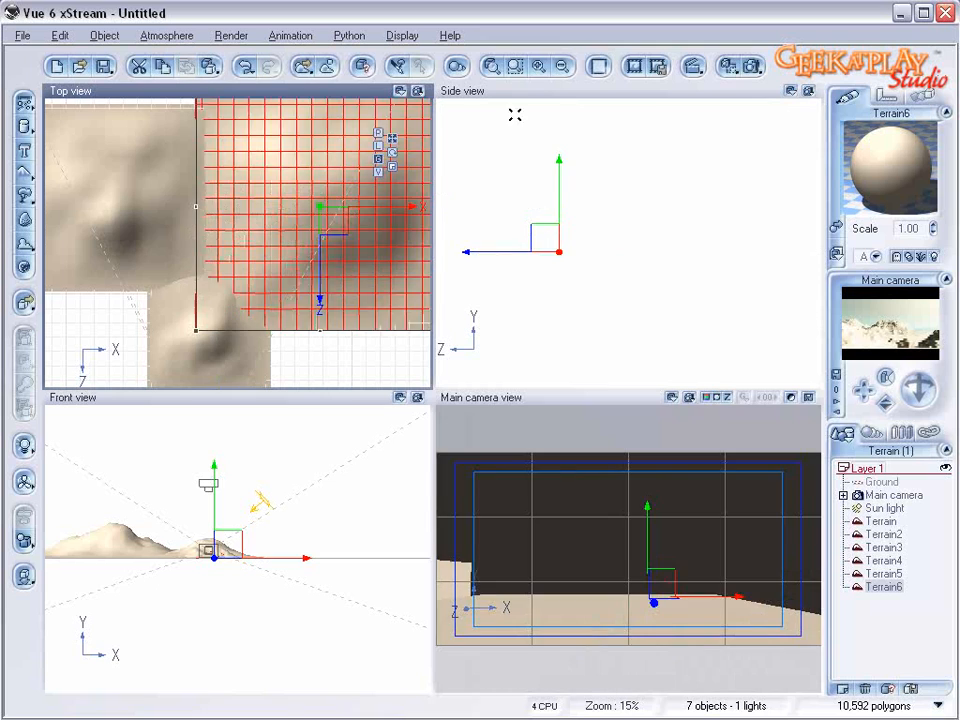
drag(335, 212, 364, 208)
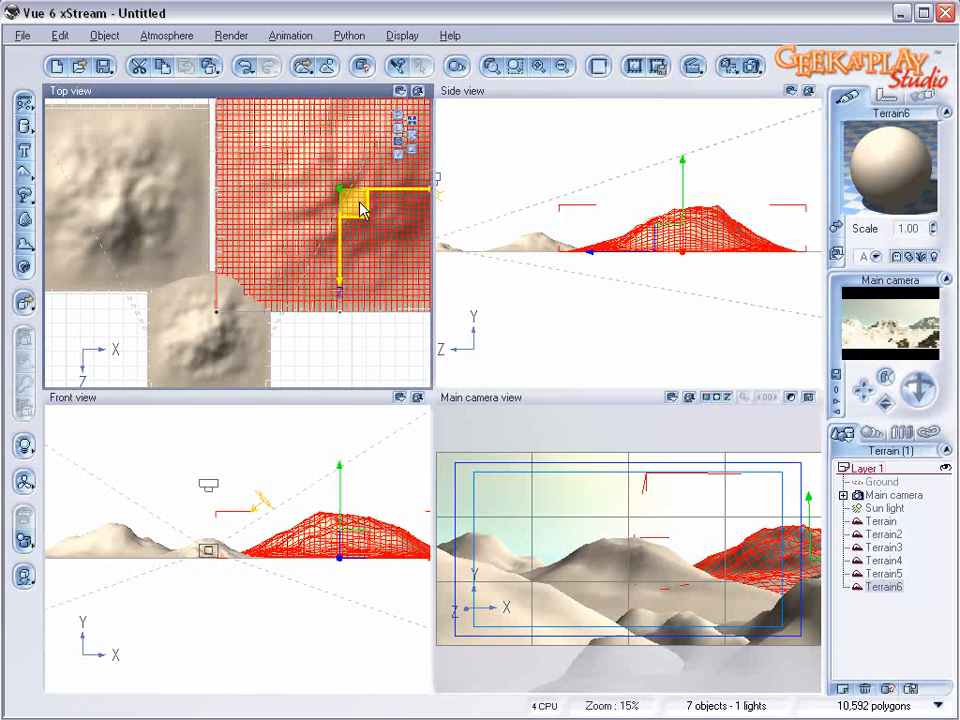
- Enlarge the fifth terrain toward negative X and away from the camera
click(154, 182)
right_drag(184, 225, 289, 243)
drag(150, 144, 84, 76)
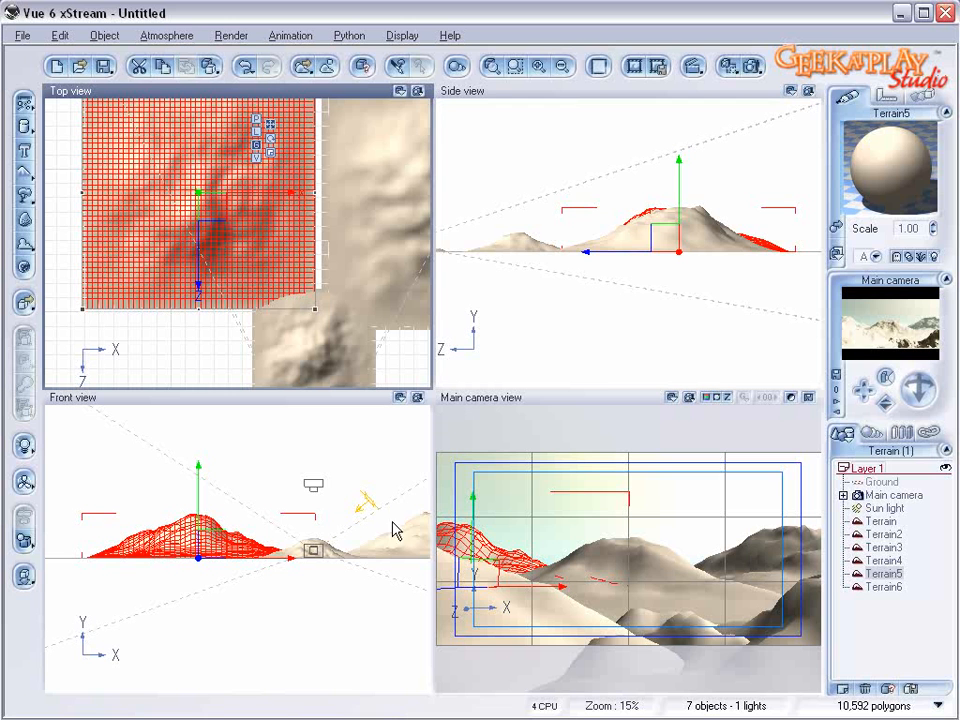
- Assign the Vegetation & Orange Roc landscape material to all six terrains
right_drag(416, 218, 340, 185)
scroll(352, 237, down, 5)
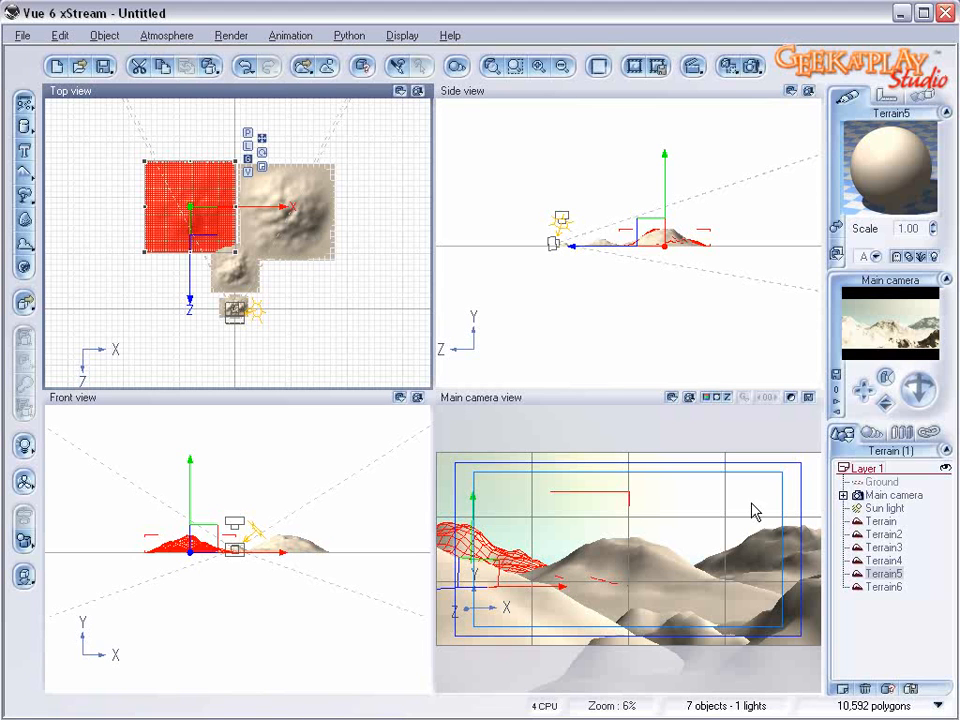
click(880, 522)
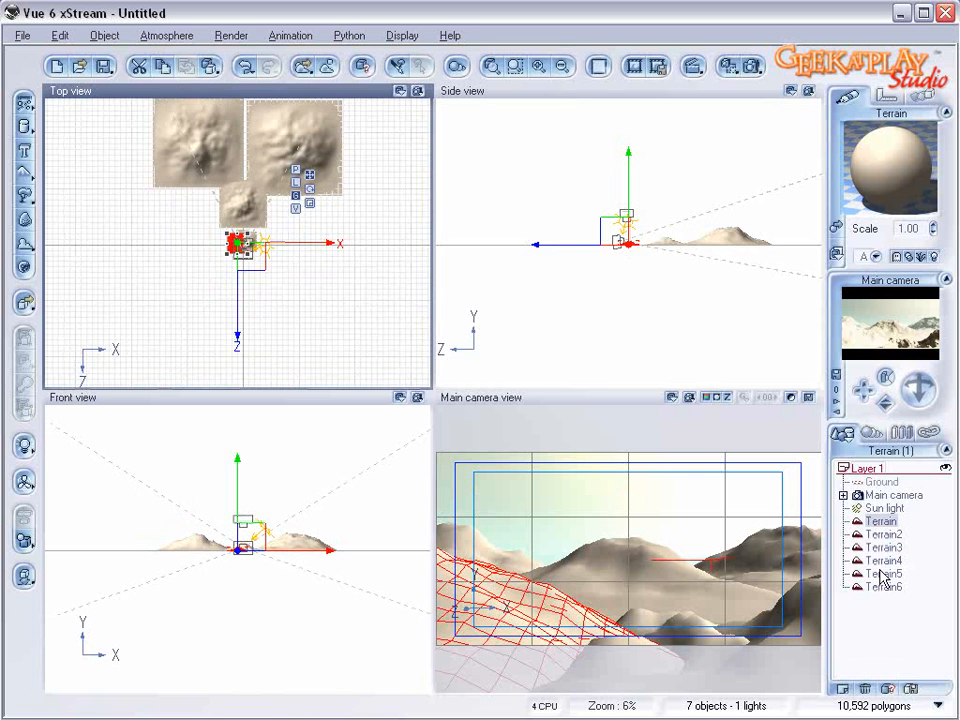
click(883, 587)
shift+click(882, 522)
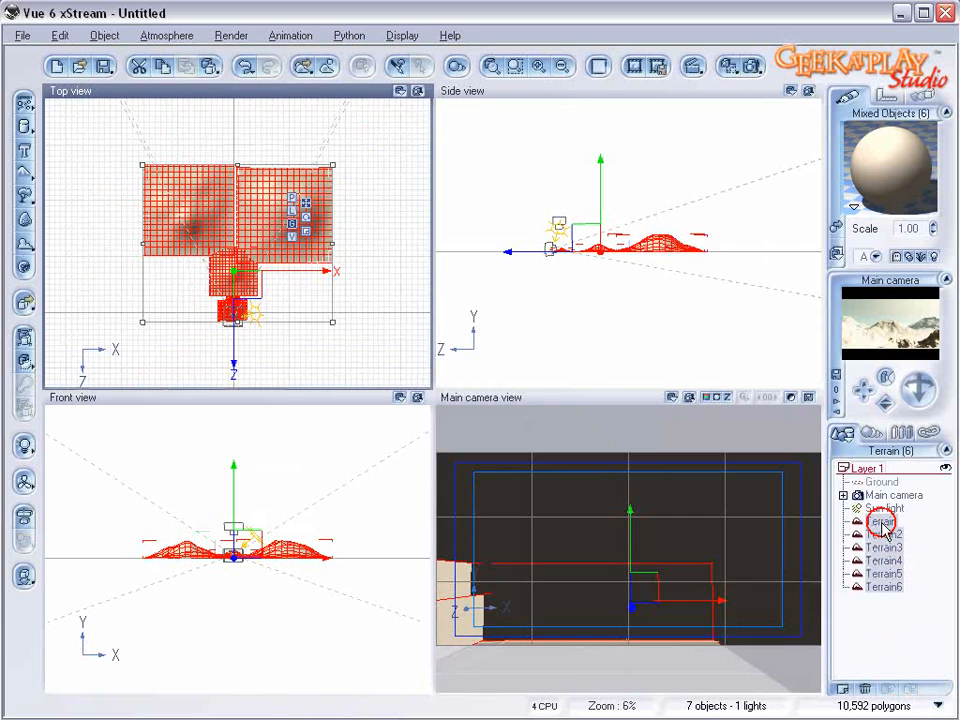
click(835, 226)
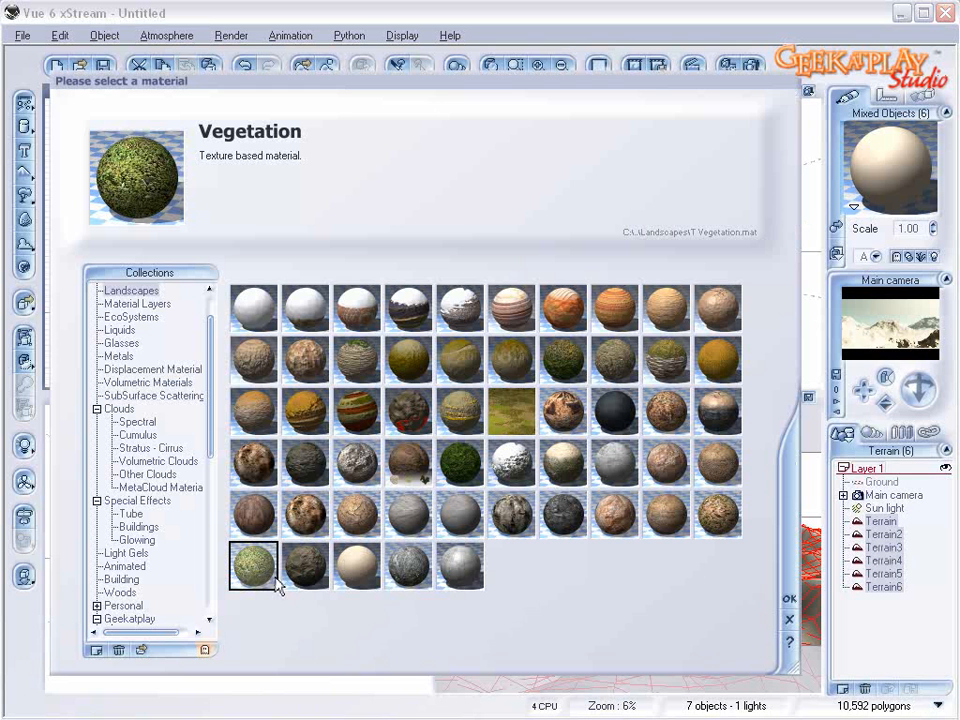
click(717, 514)
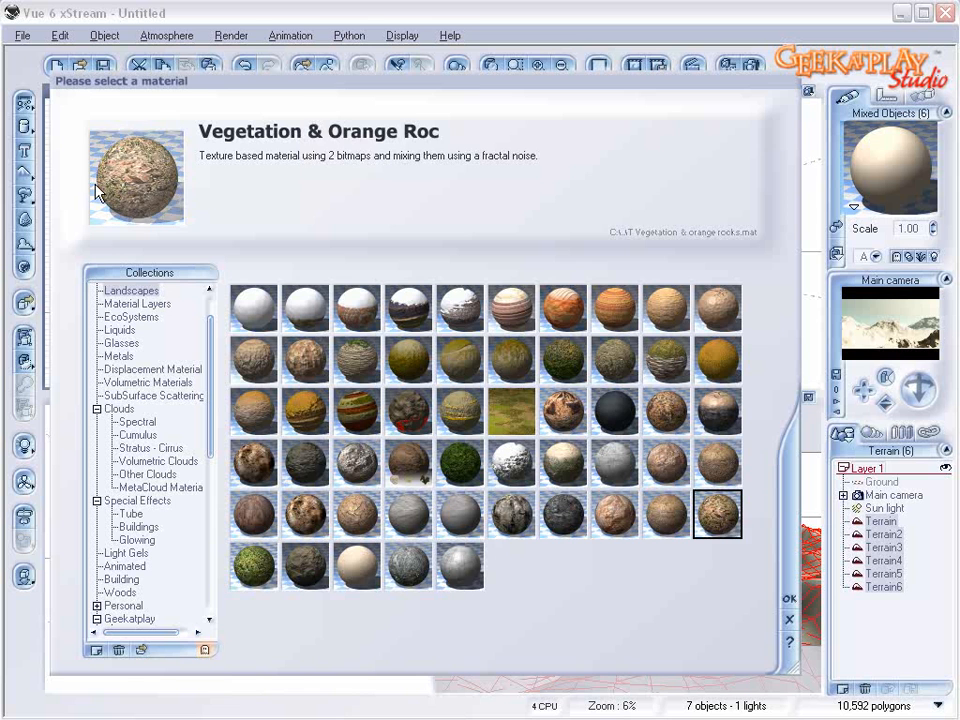
click(787, 598)
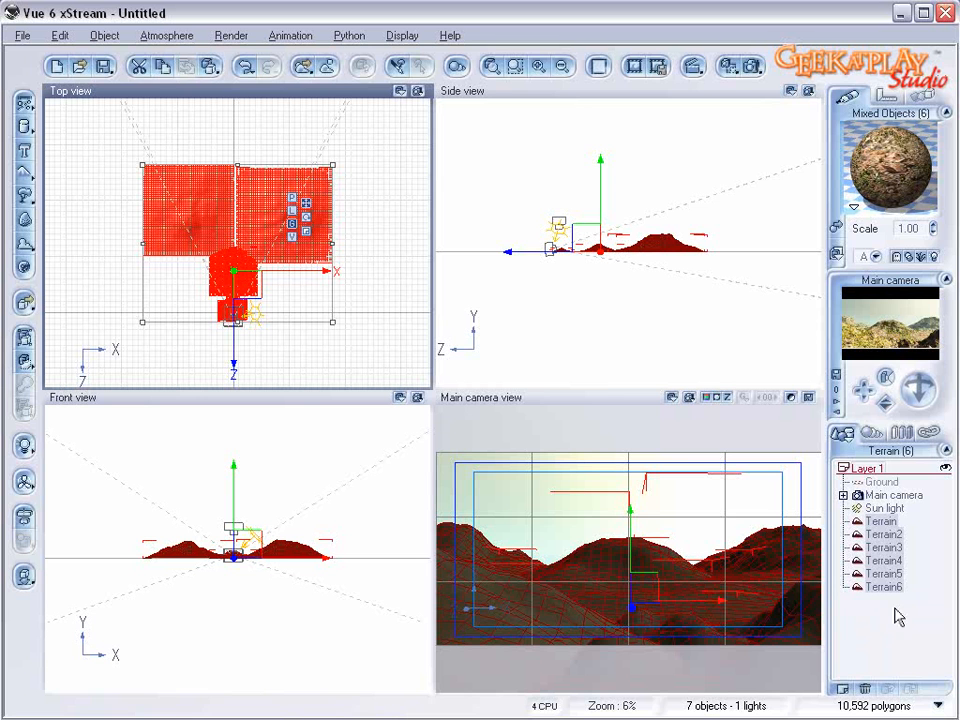
- Set the terrains' shared material scale to 0.50 in the material editor and render a test image
double_click(896, 167)
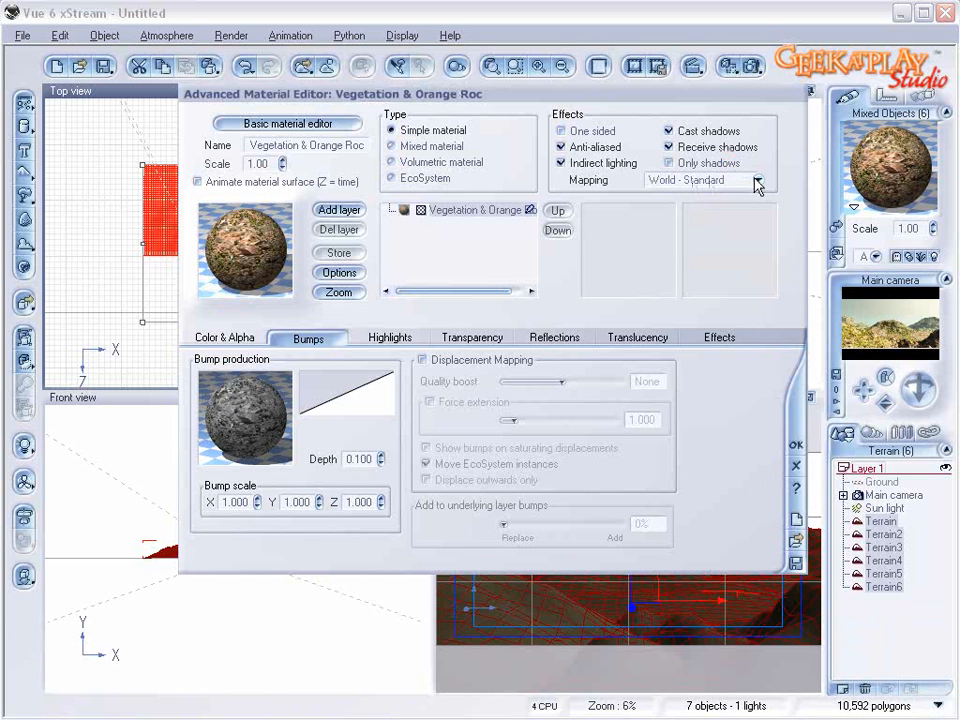
click(284, 168)
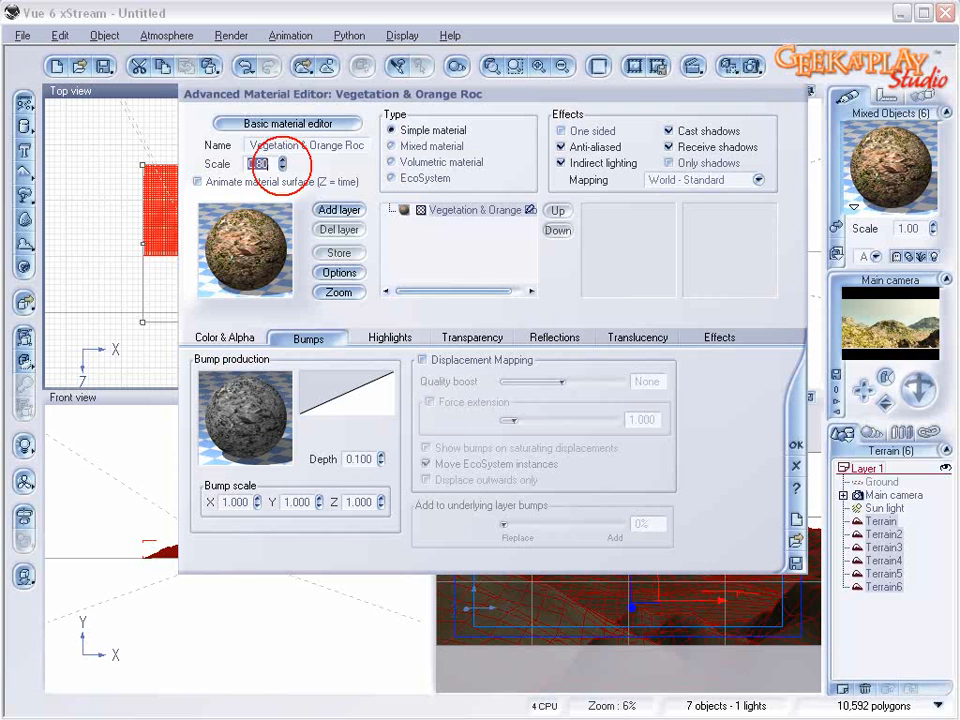
click(799, 445)
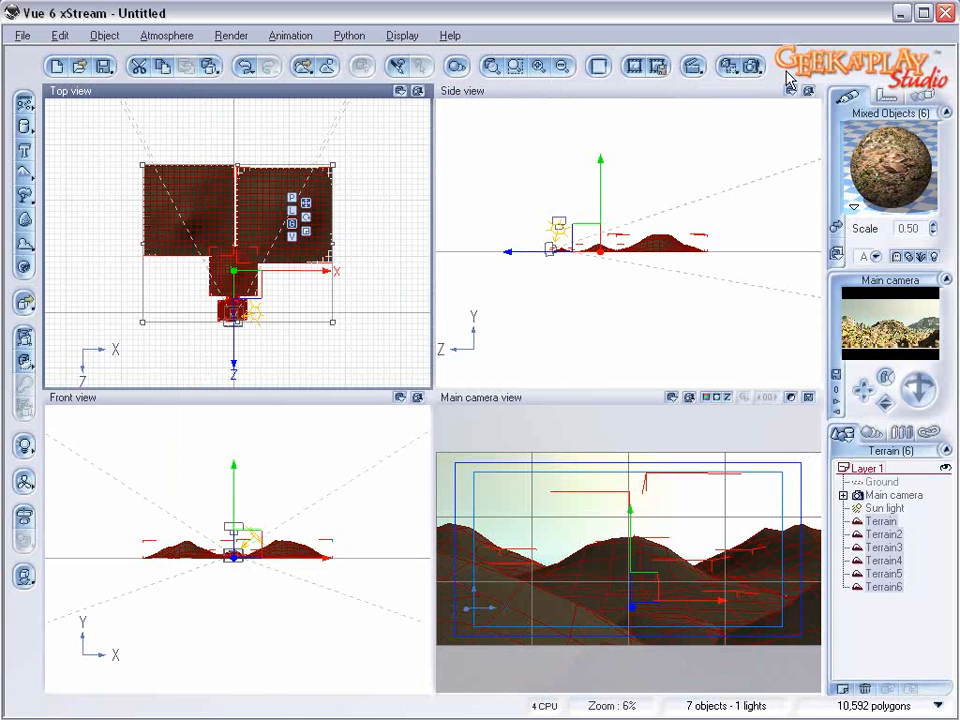
click(742, 72)
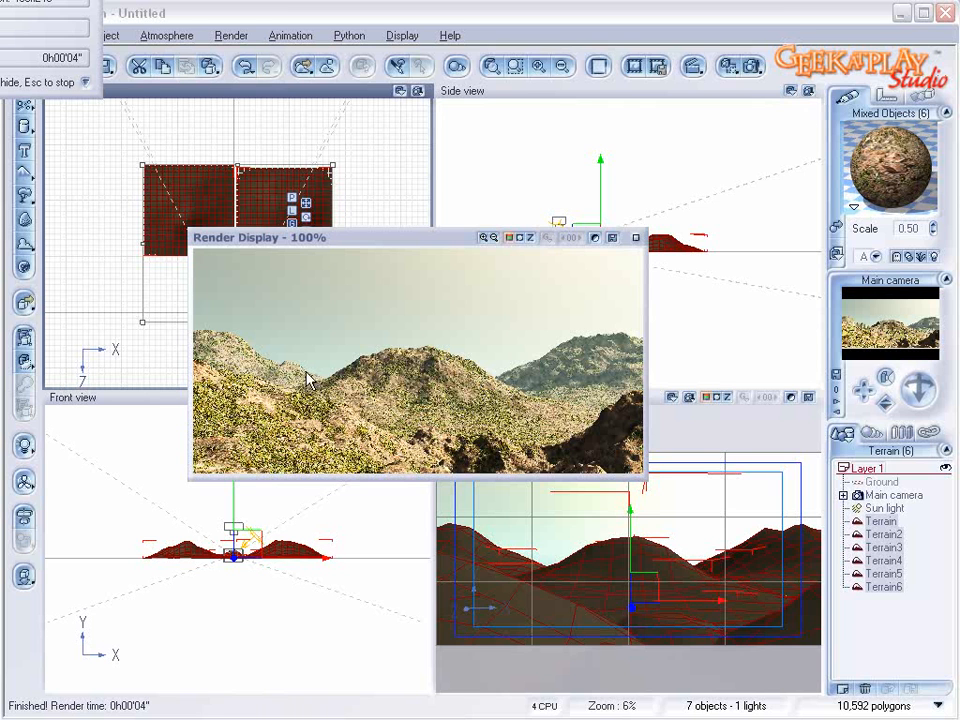
click(638, 237)
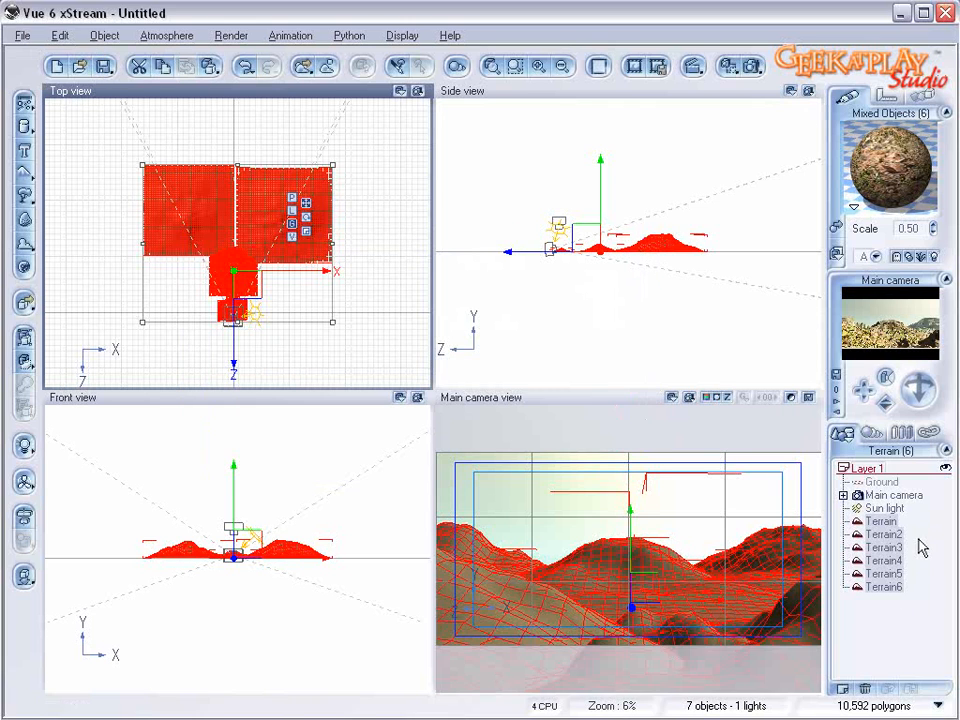
- Change the first terrain's material type to EcoSystem and set the scale of its underlying Vegetation & Orange Roc layer to 0.50
click(898, 681)
click(885, 521)
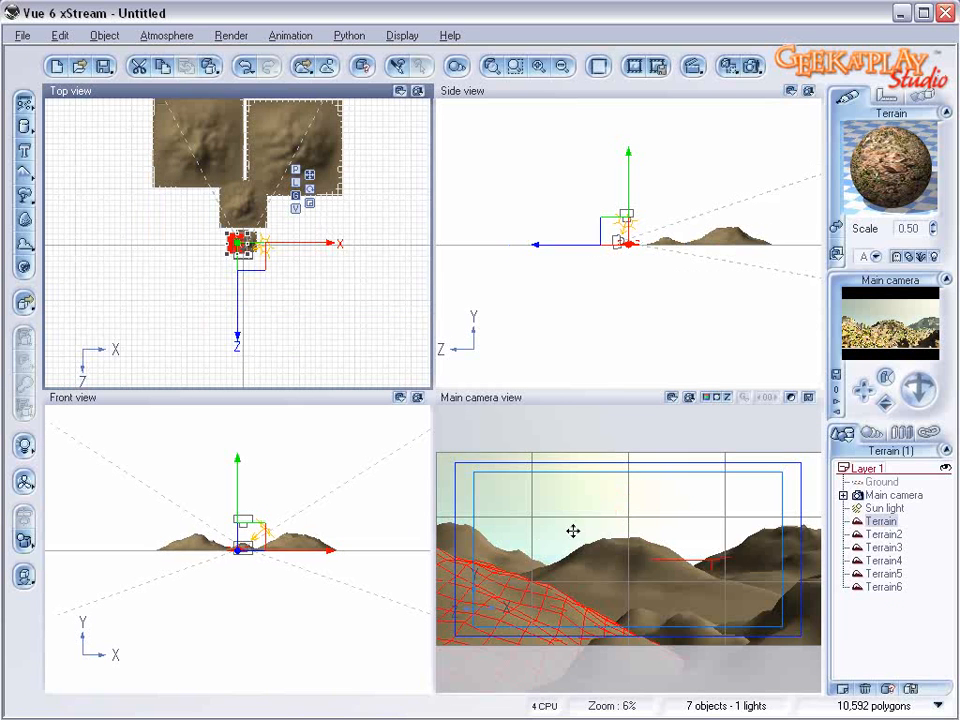
double_click(911, 189)
click(419, 179)
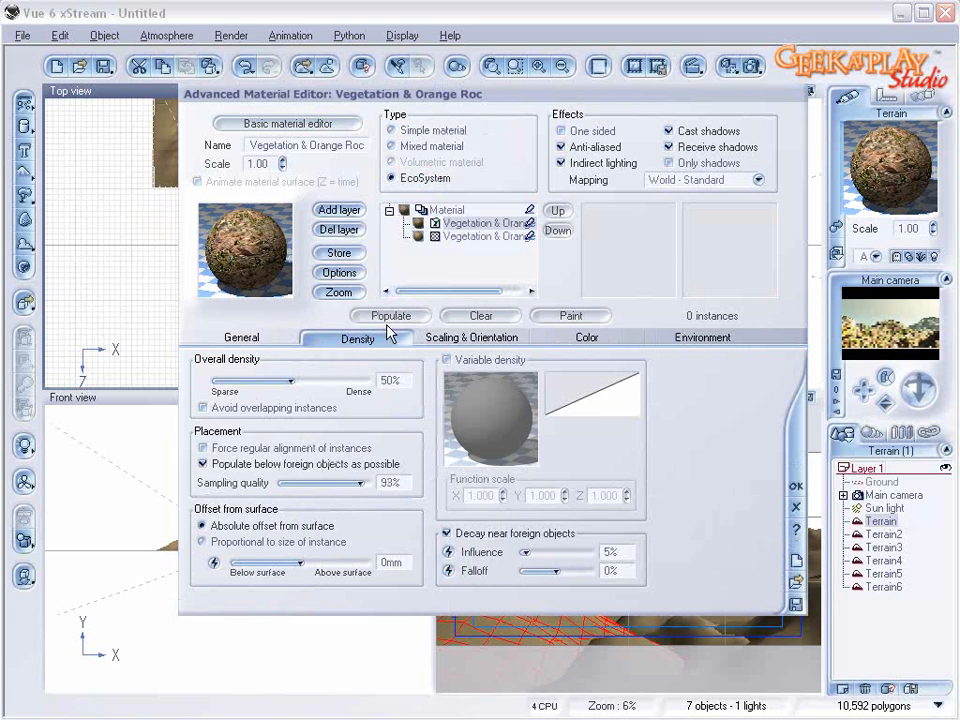
click(460, 236)
click(283, 163)
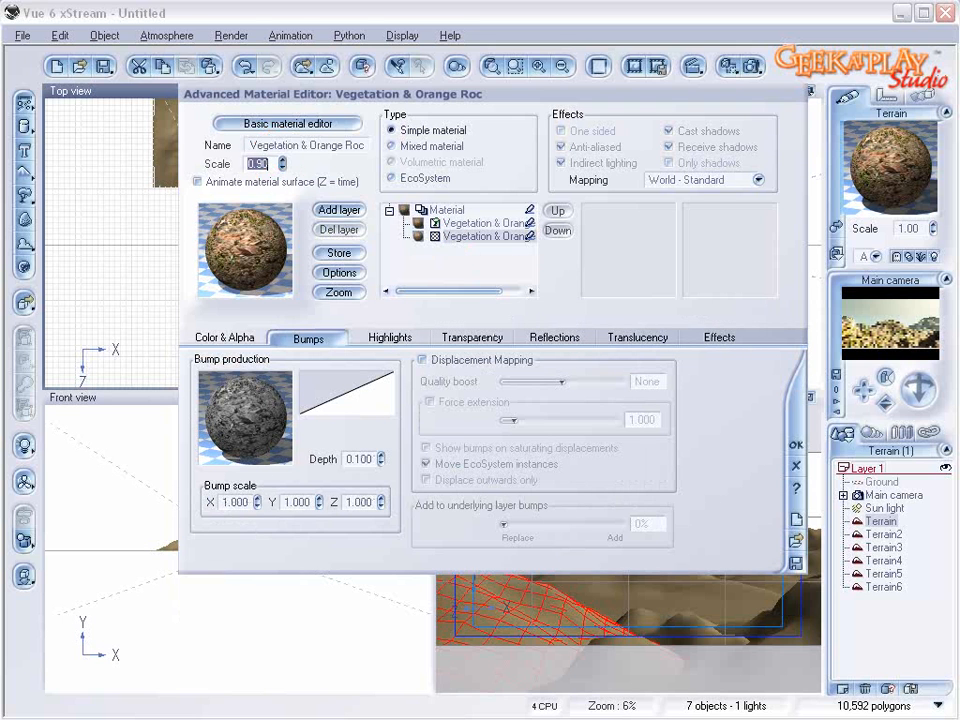
- Add the Summer Cherry Tree to the first terrain's EcoSystem population
click(484, 222)
click(232, 338)
click(368, 590)
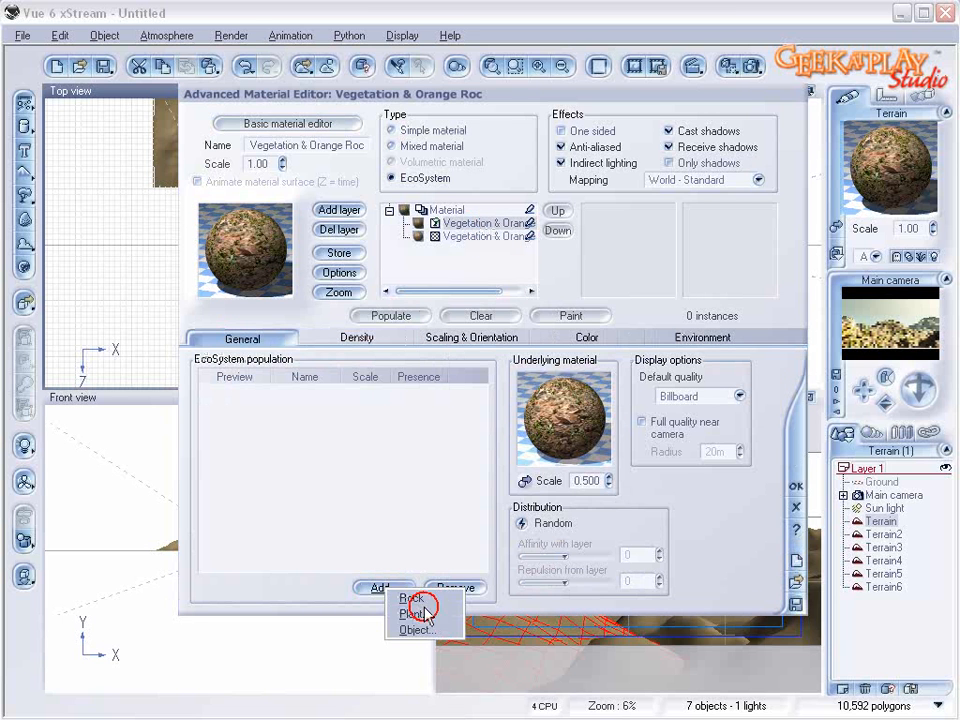
click(418, 613)
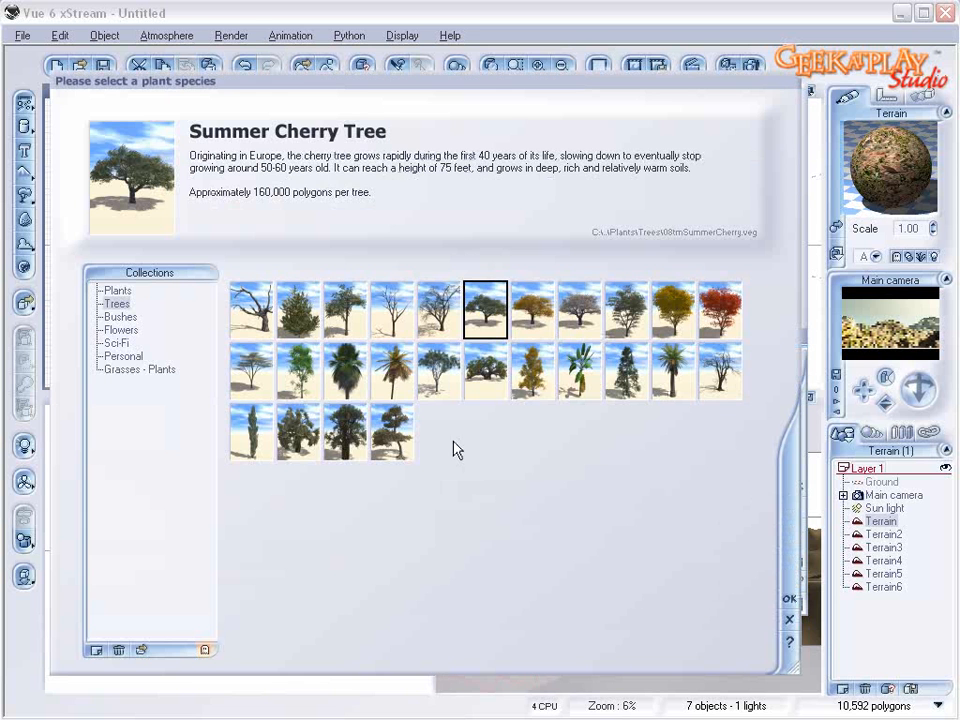
click(789, 600)
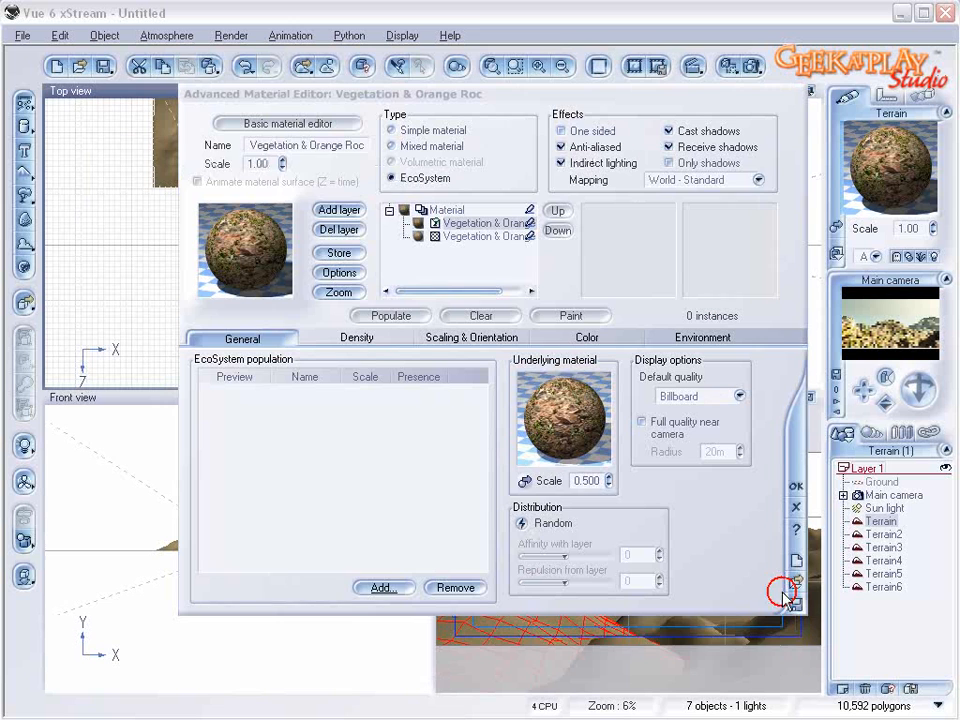
- Add the Plum Tree and the Rural Maple Tree to the first terrain's EcoSystem population
click(376, 590)
click(402, 613)
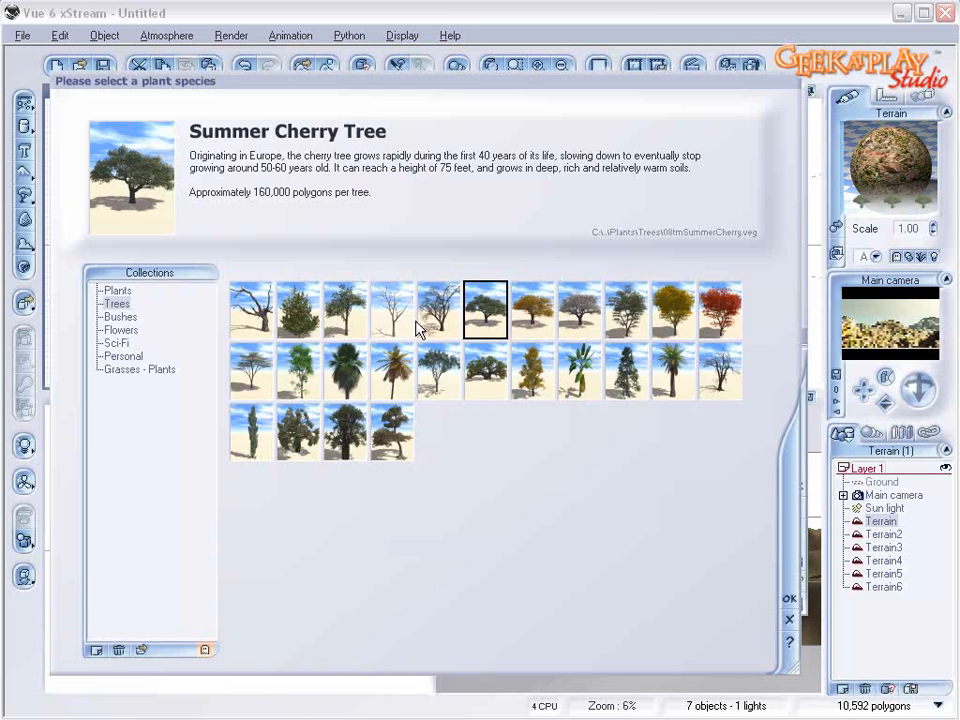
click(358, 317)
click(786, 598)
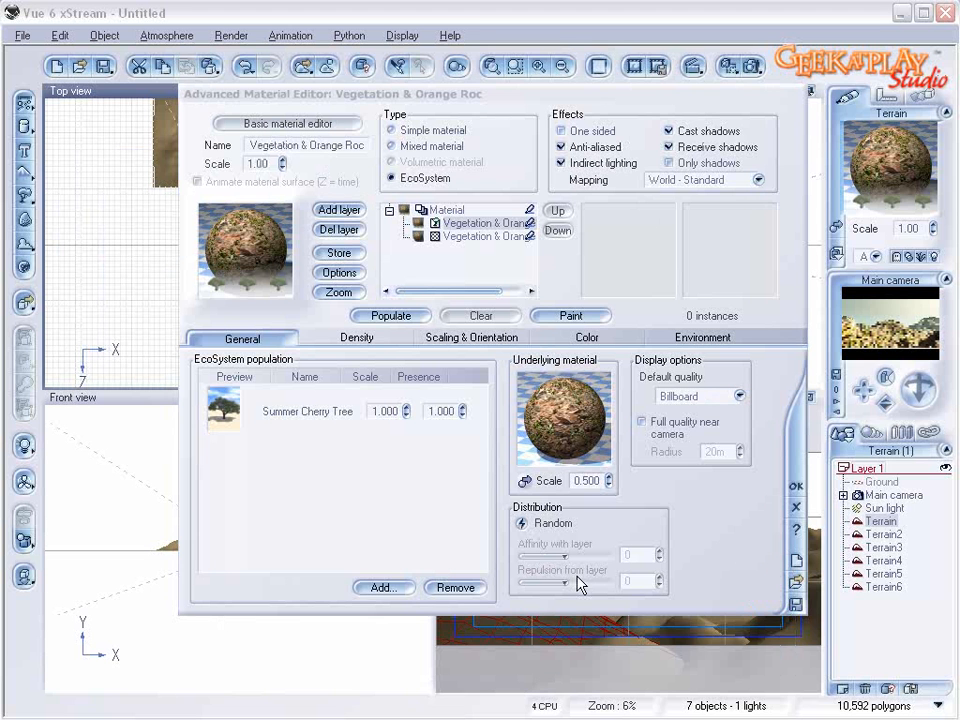
click(390, 592)
click(404, 613)
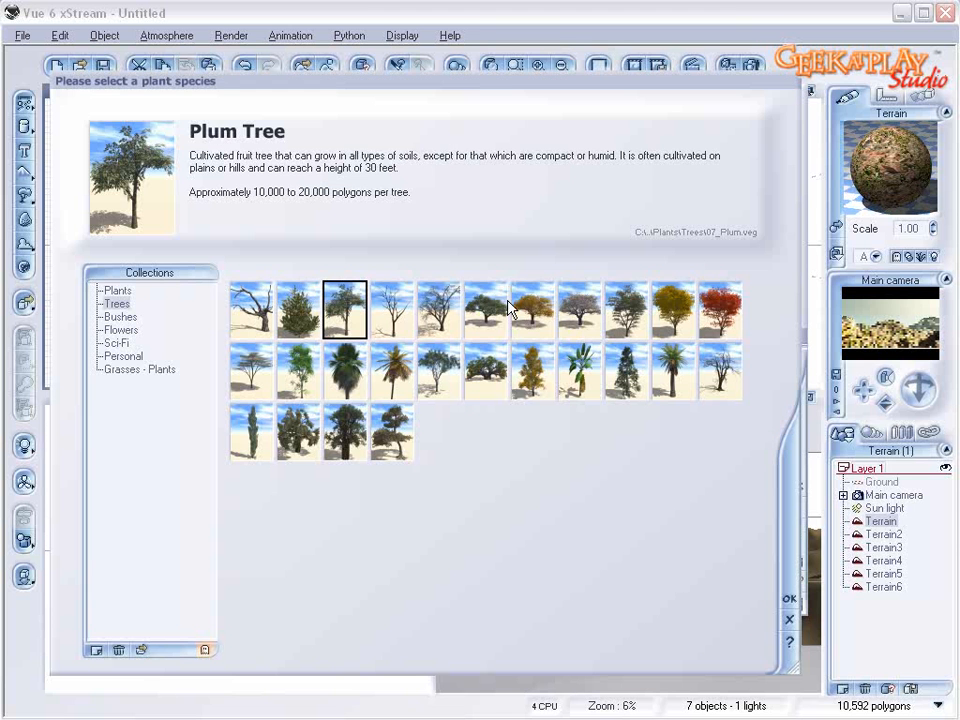
click(626, 310)
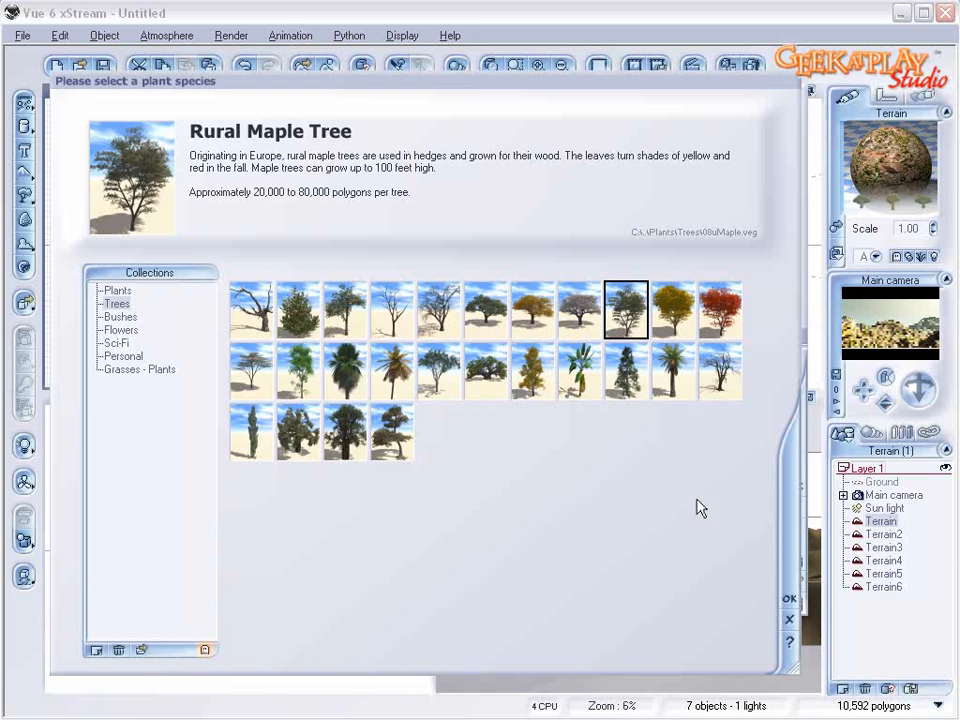
click(789, 602)
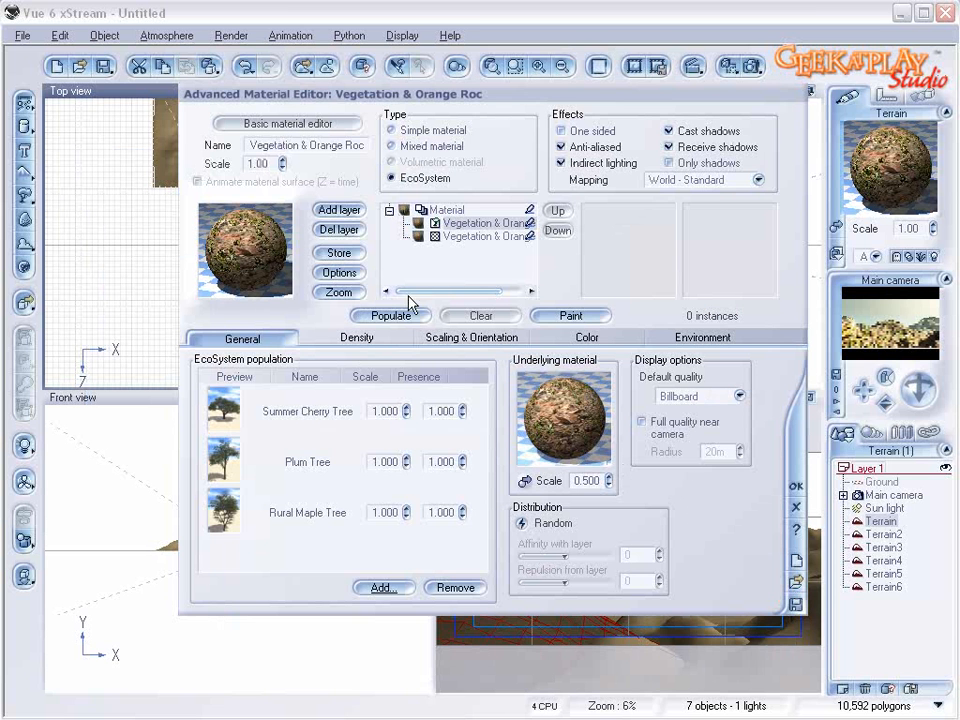
- Populate the first terrain's EcoSystem with an overall density of 72% and an overall scaling of 0.196
click(310, 338)
drag(291, 380, 320, 380)
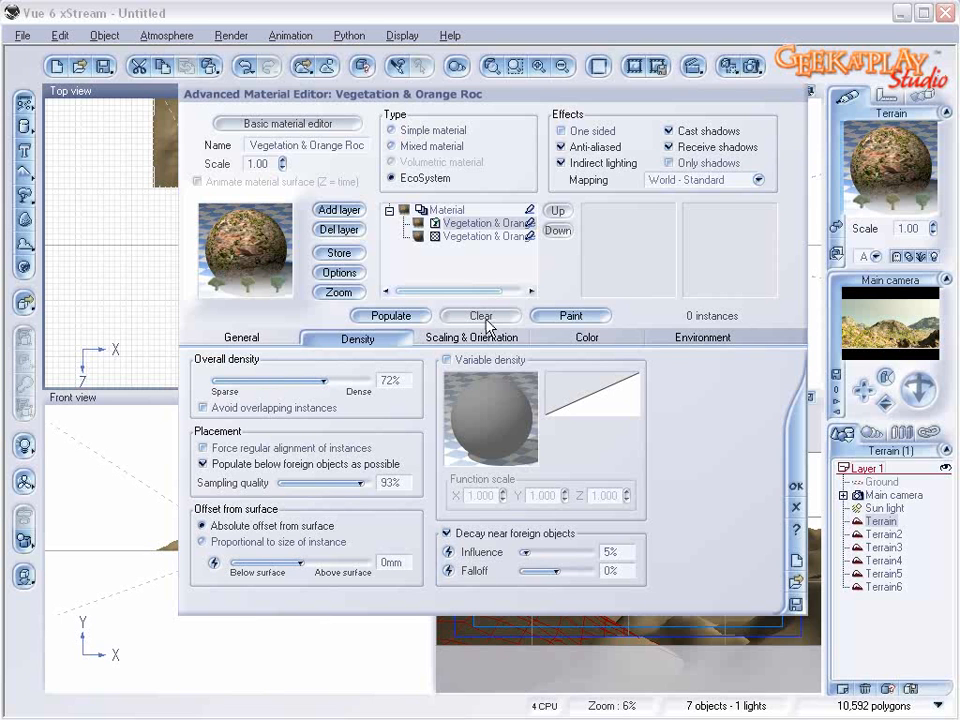
click(463, 345)
drag(267, 372, 264, 371)
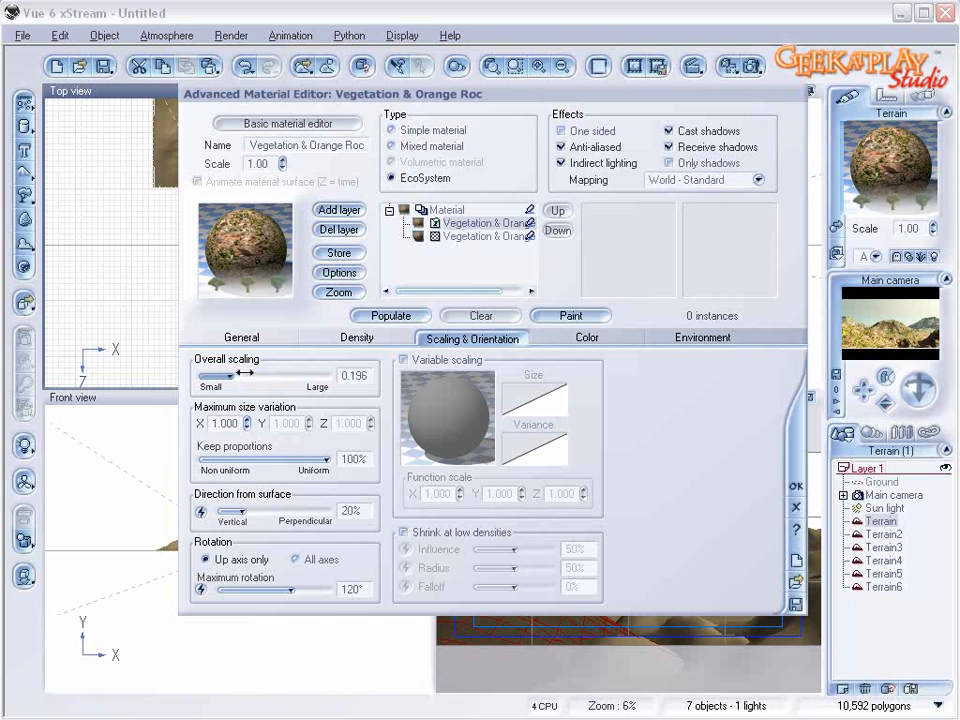
click(393, 315)
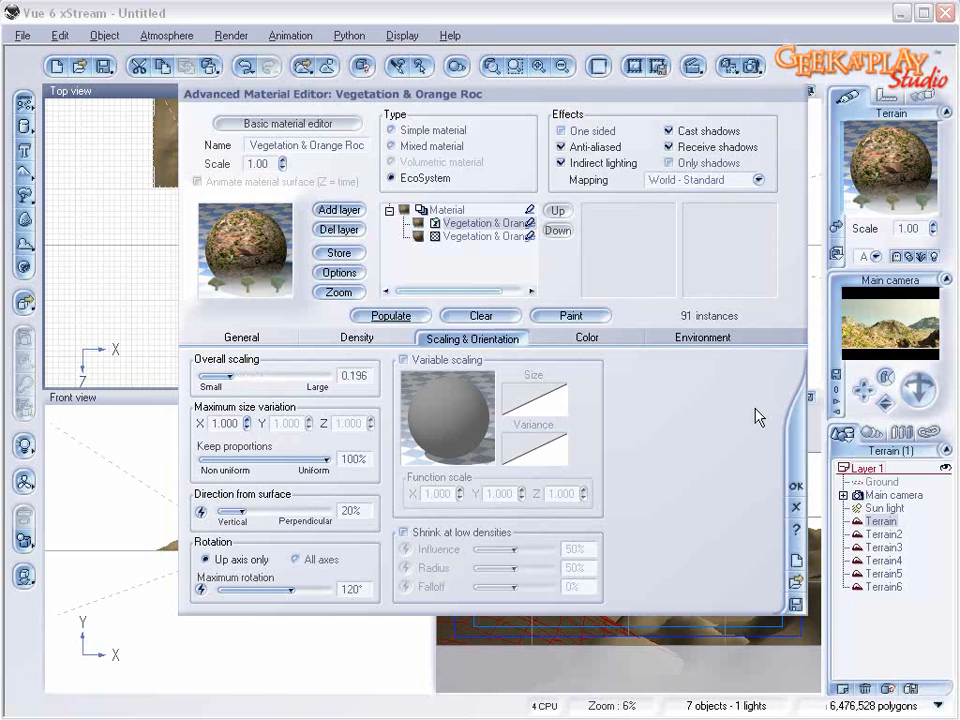
- Repopulate the first terrain at an overall density of 100% and render a test image
click(357, 337)
drag(323, 380, 358, 381)
click(391, 315)
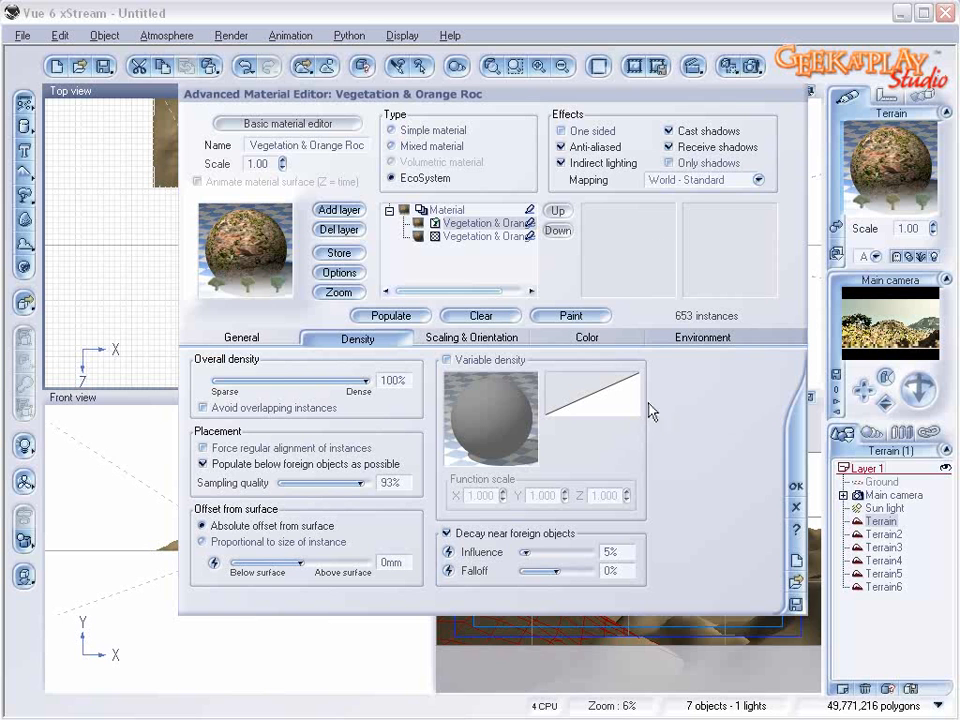
click(748, 67)
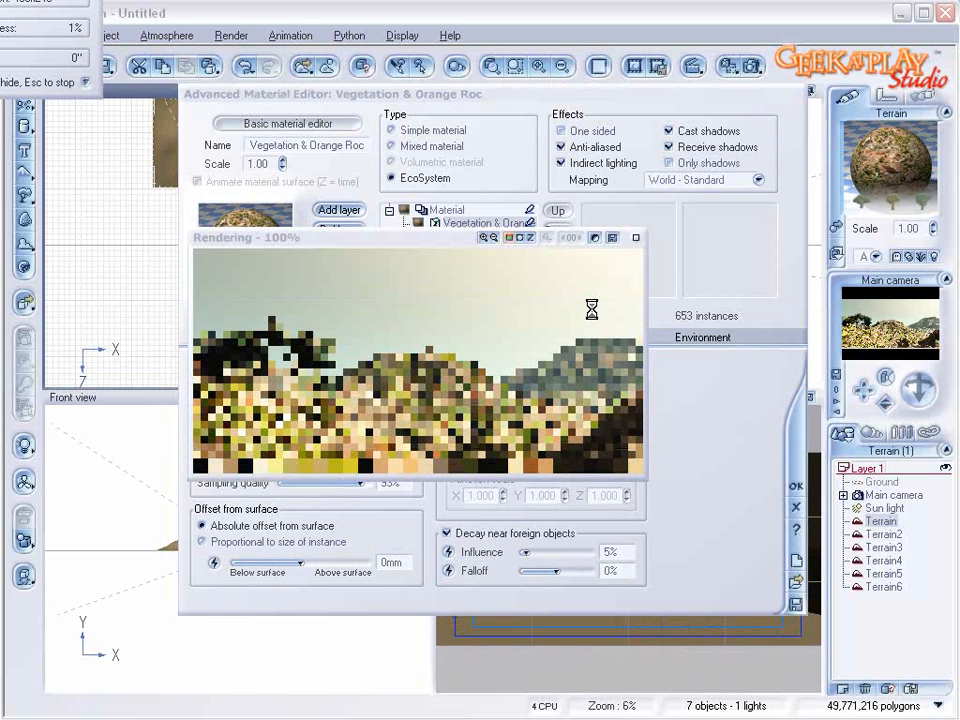
click(640, 237)
- Reduce the EcoSystem's overall scaling to 0.096 and repopulate the first terrain
click(472, 338)
drag(317, 375, 311, 375)
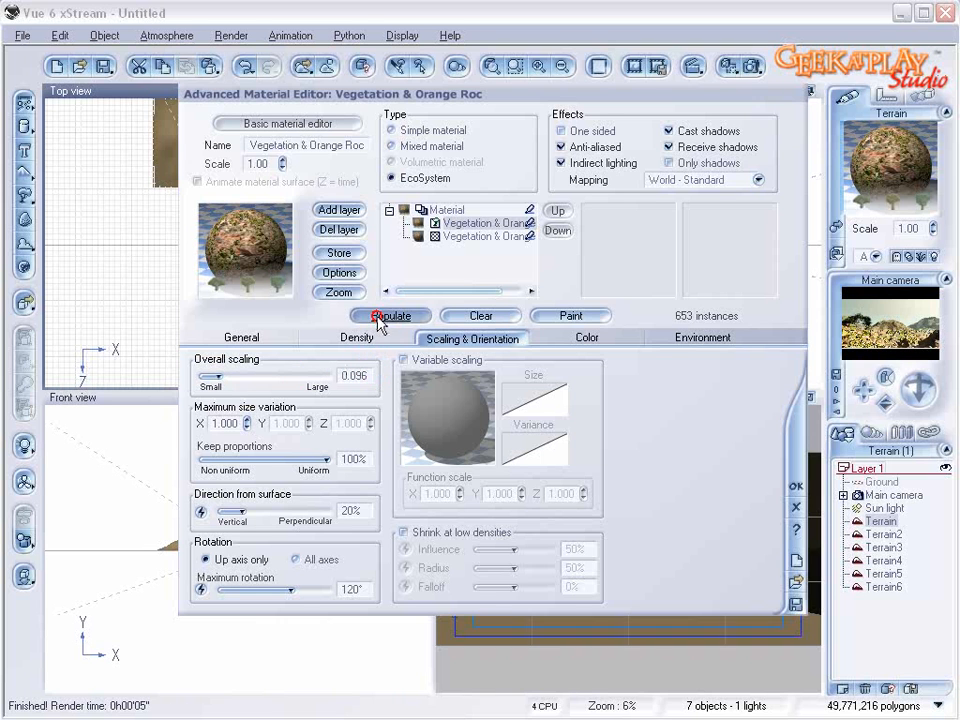
click(390, 315)
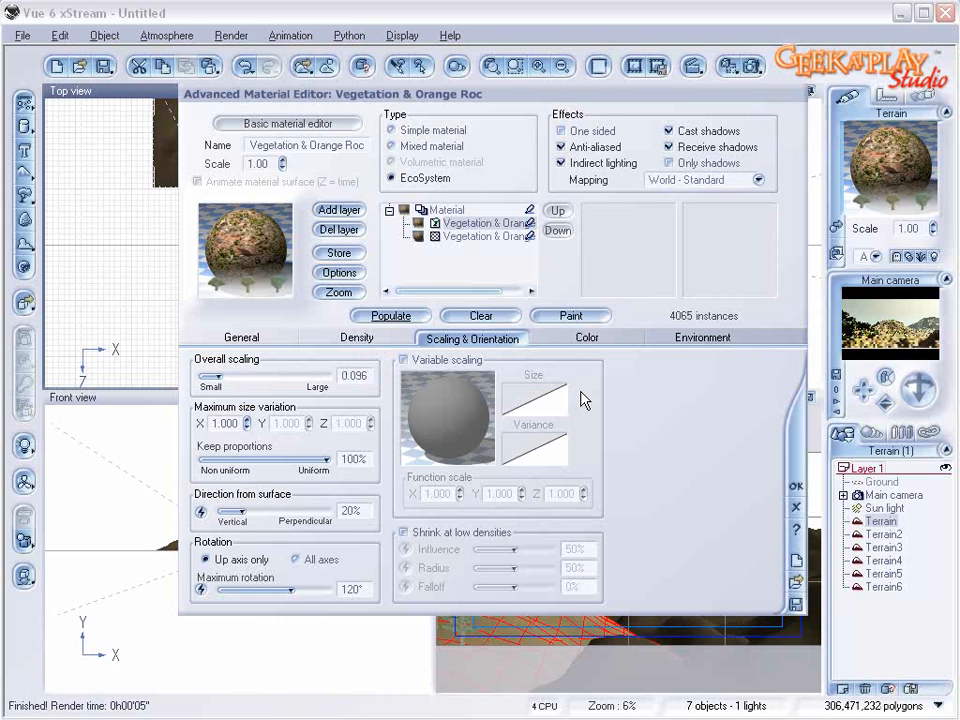
- Repopulate the first terrain with the decay influence near foreign objects set to 2%, and render a test image
click(343, 337)
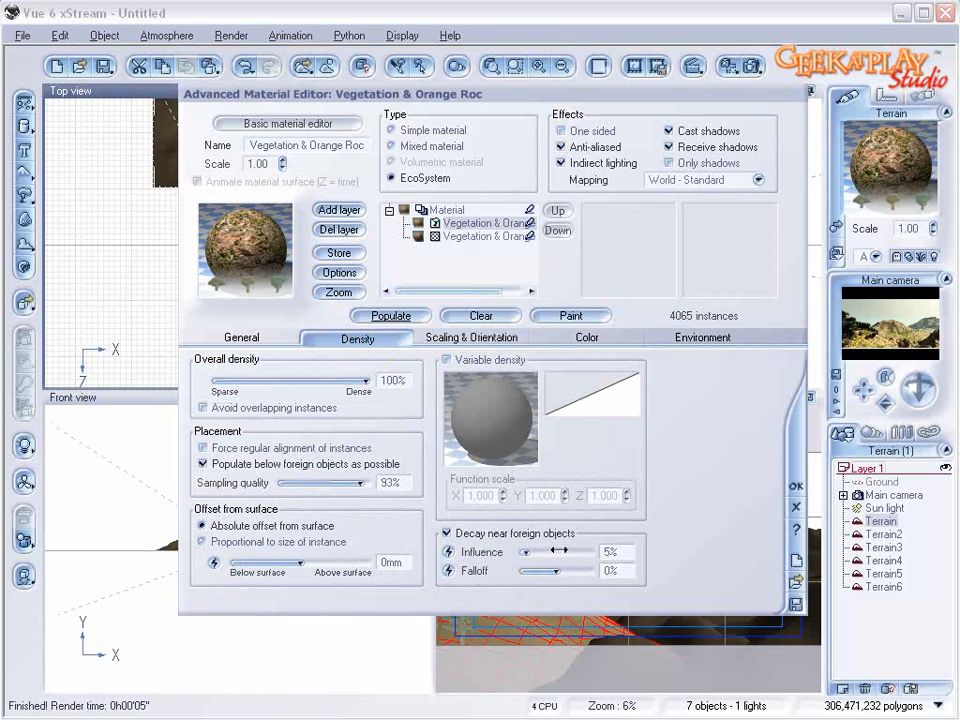
drag(553, 548, 551, 548)
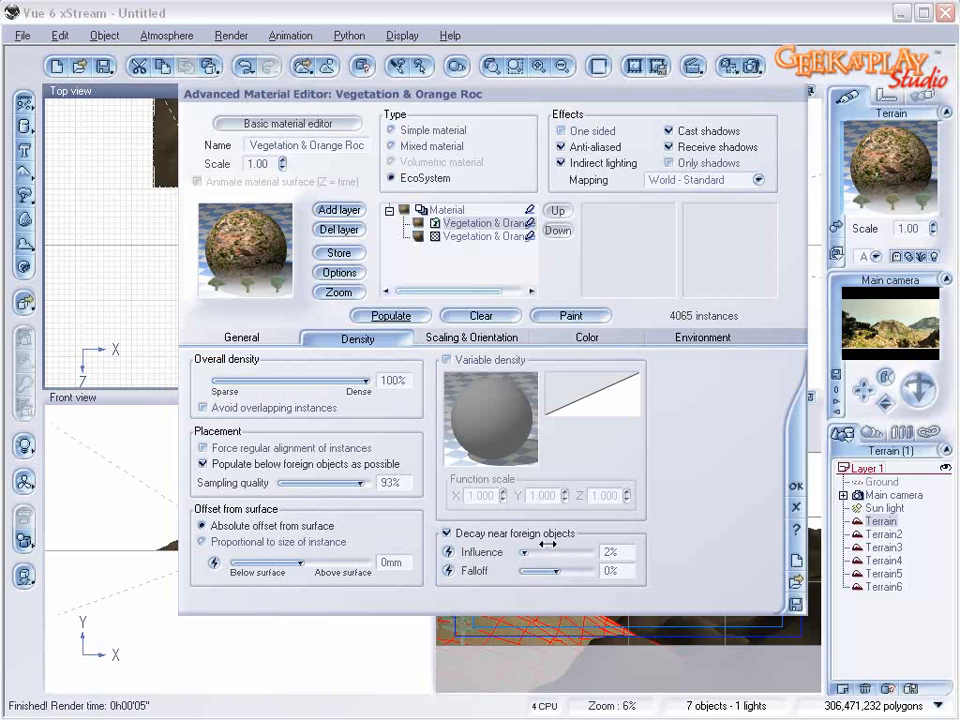
click(386, 315)
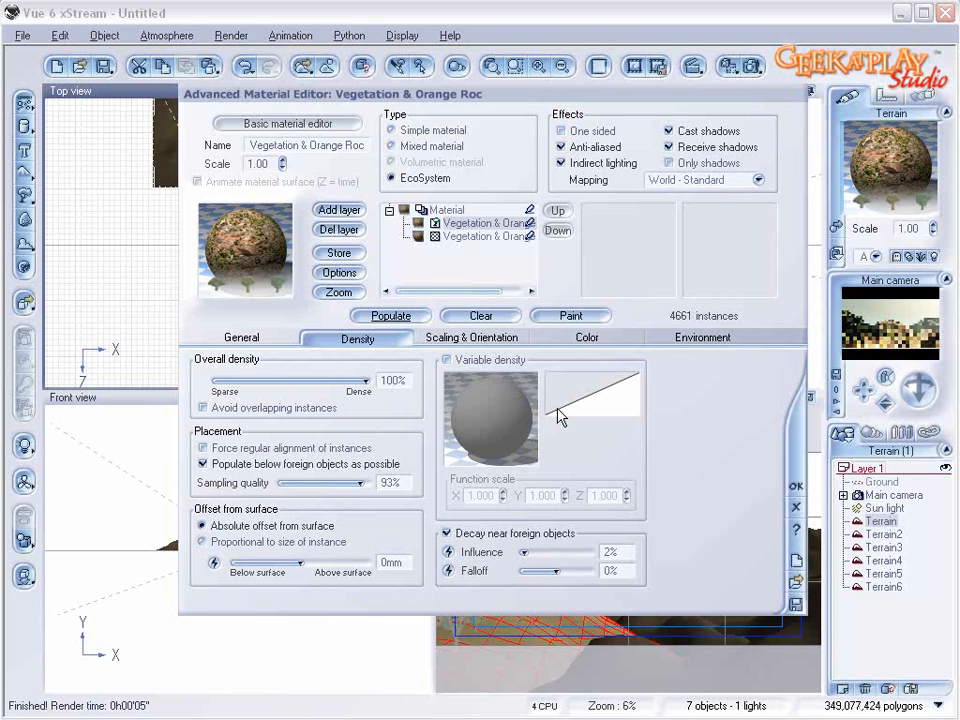
click(752, 66)
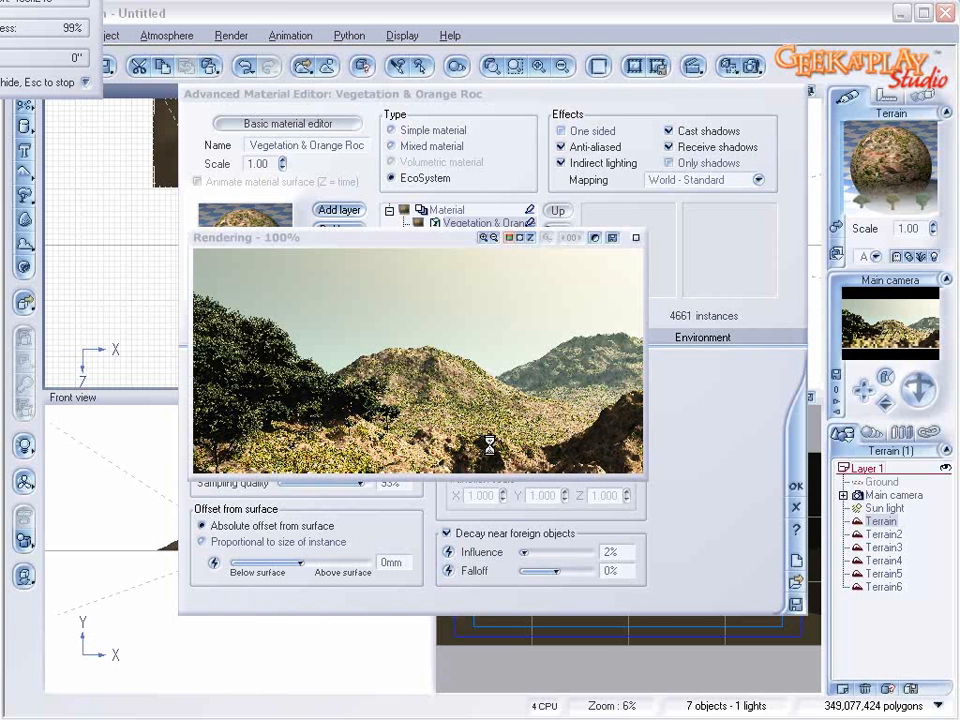
click(633, 238)
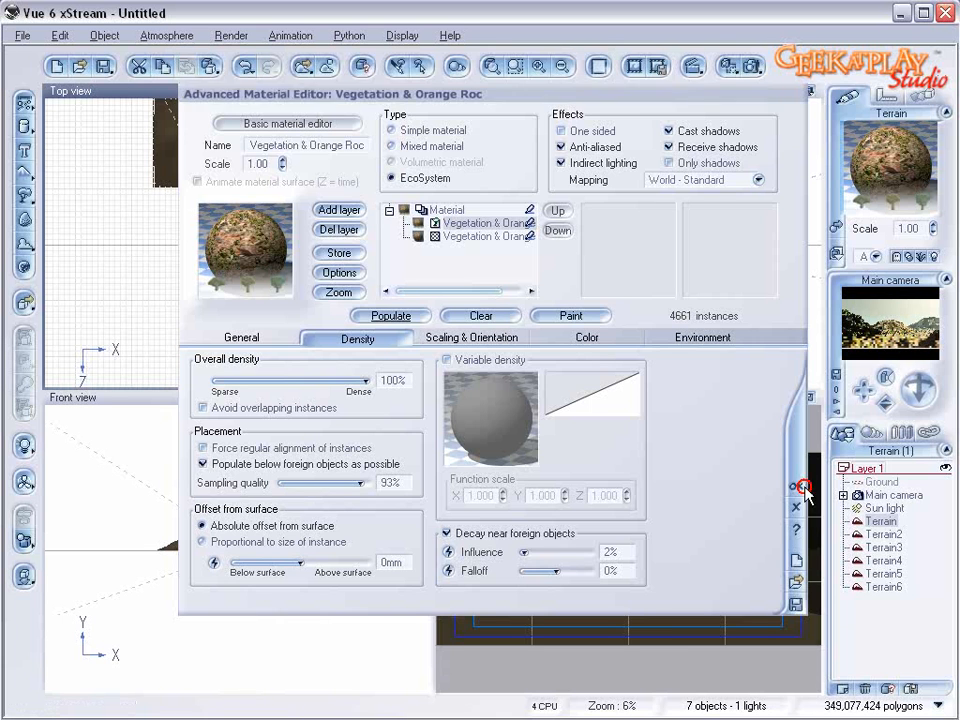
click(803, 488)
- Move the fifth terrain toward positive X and away from the camera, and widen it along X
click(883, 562)
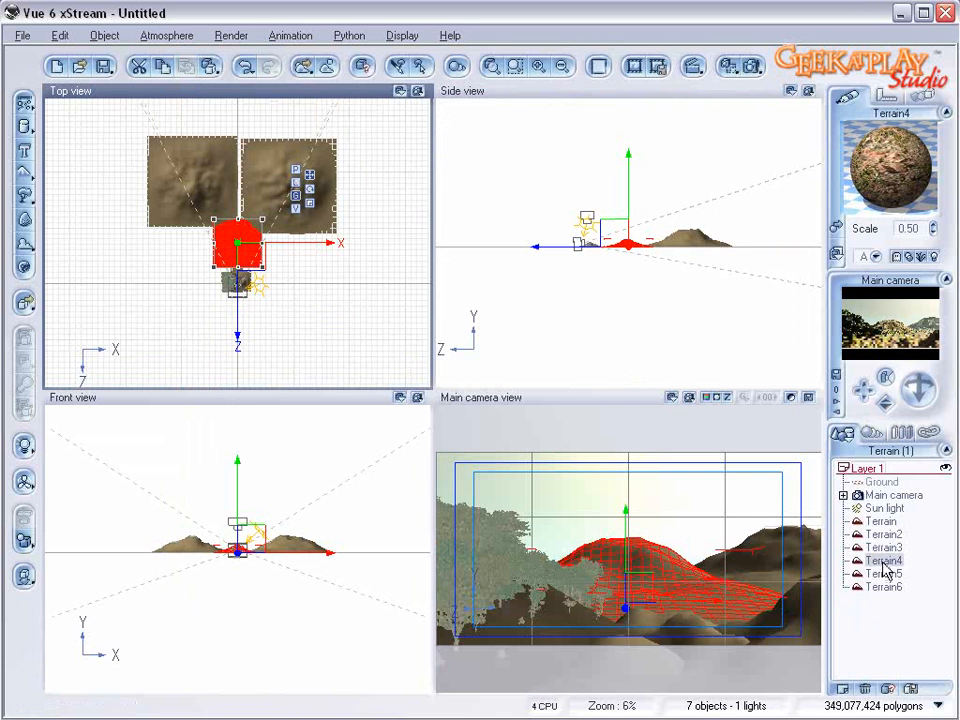
click(883, 573)
mouse_move(264, 246)
mouse_down()
mouse_move(268, 231)
mouse_move(259, 251)
mouse_move(271, 238)
mouse_move(276, 255)
mouse_up()
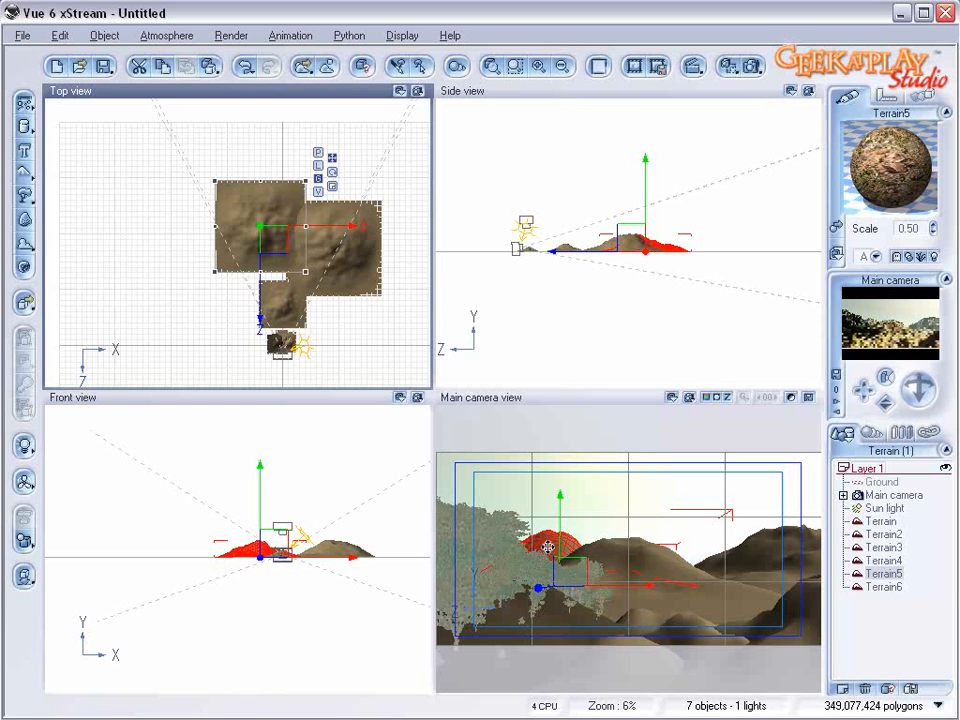
drag(309, 232, 269, 235)
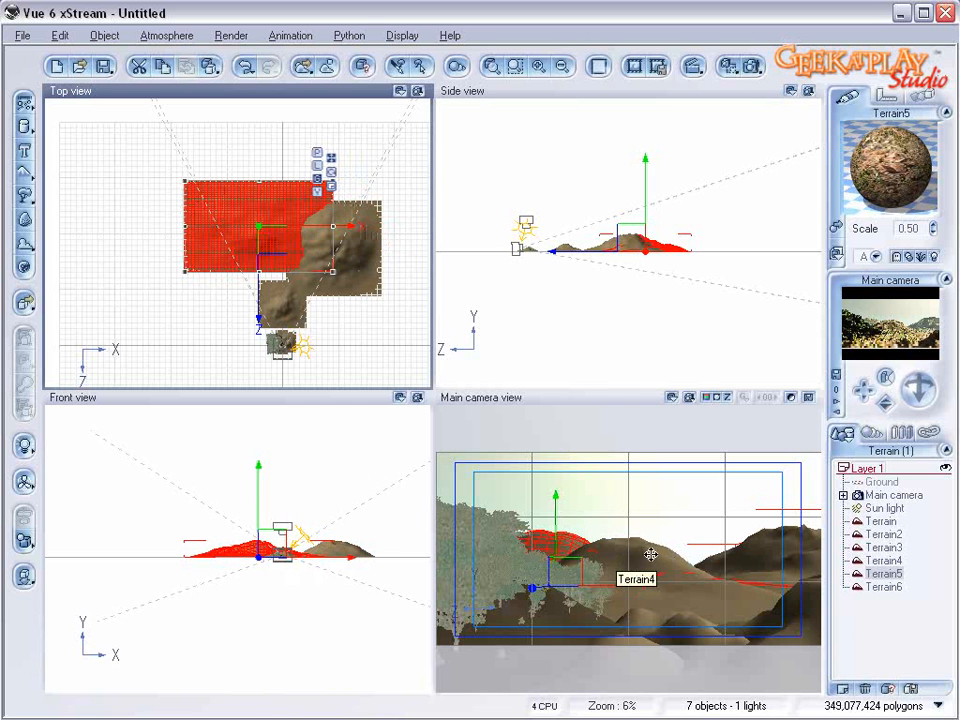
- Change the second terrain's material type to EcoSystem and set the scale of its underlying Vegetation & Orange Roc layer to 0.50
click(900, 535)
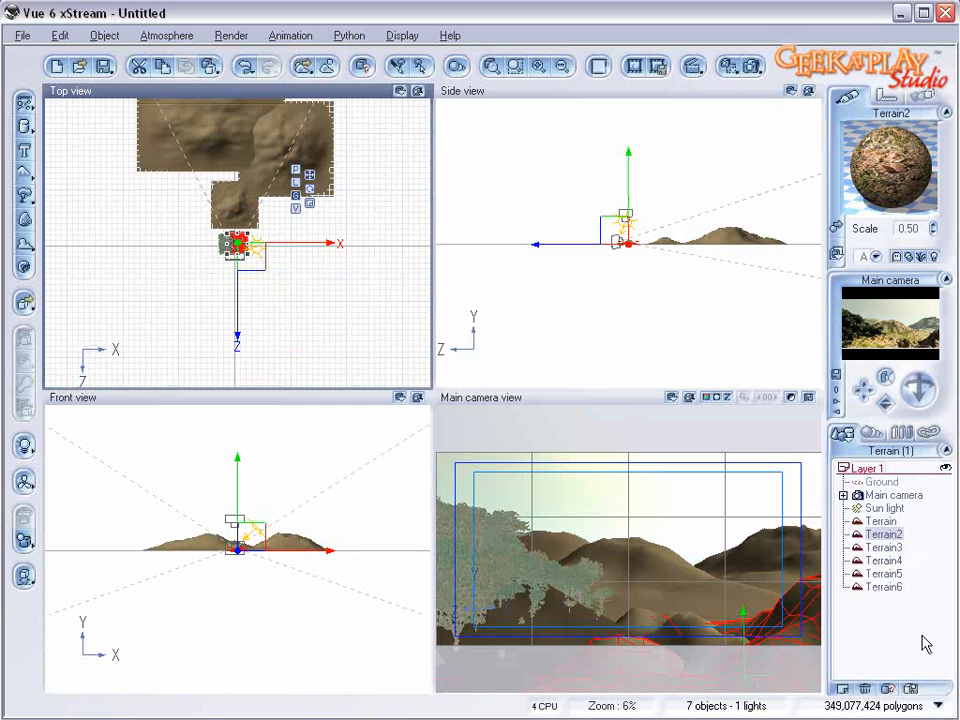
double_click(887, 178)
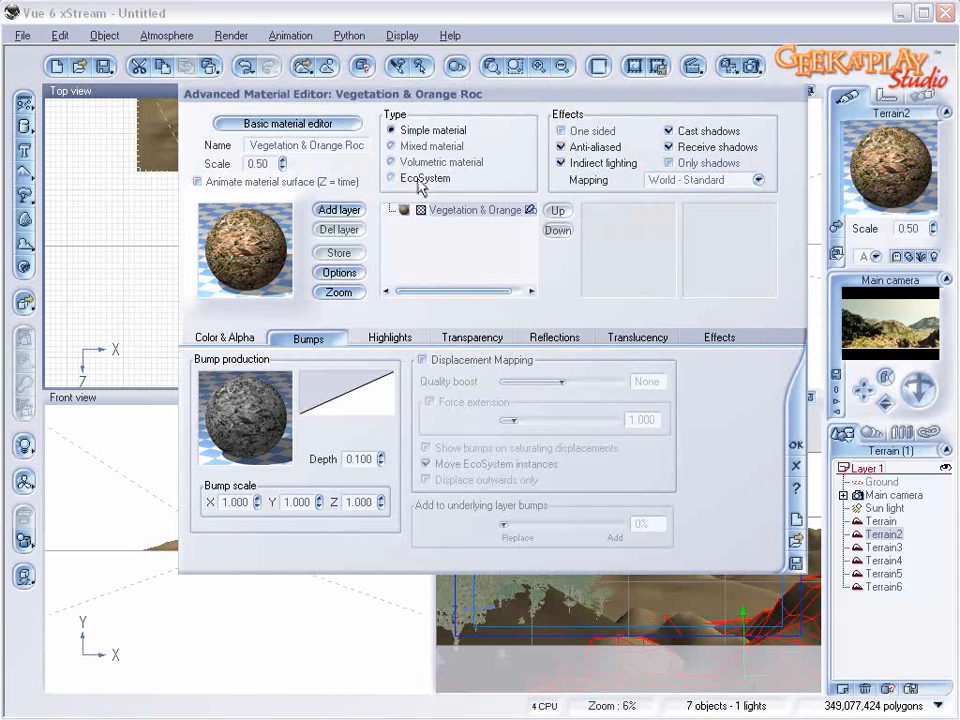
click(419, 180)
click(470, 236)
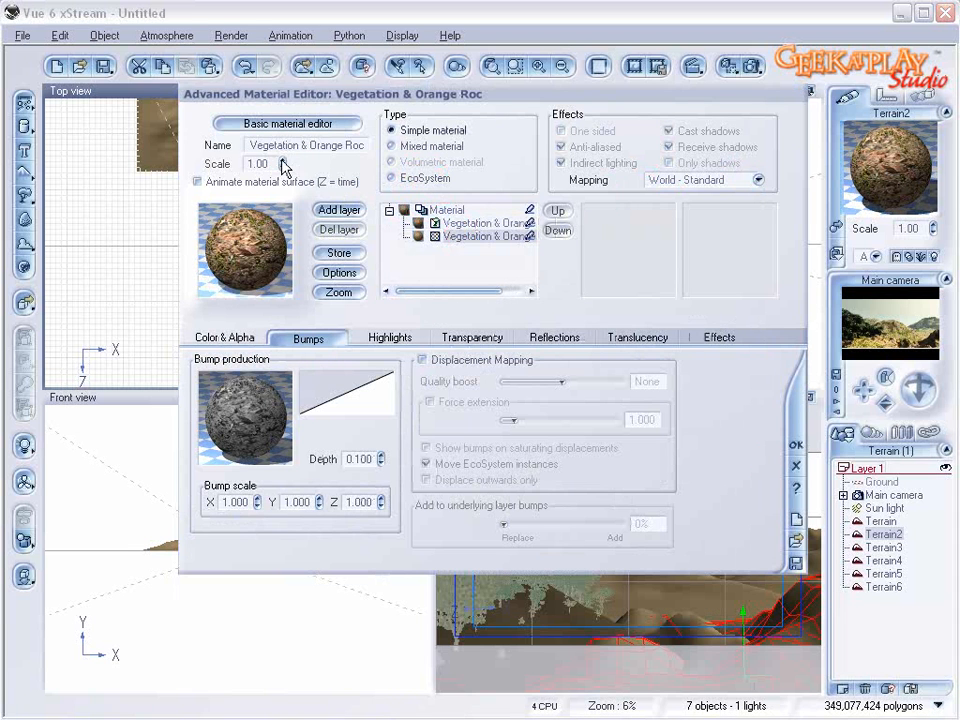
click(485, 222)
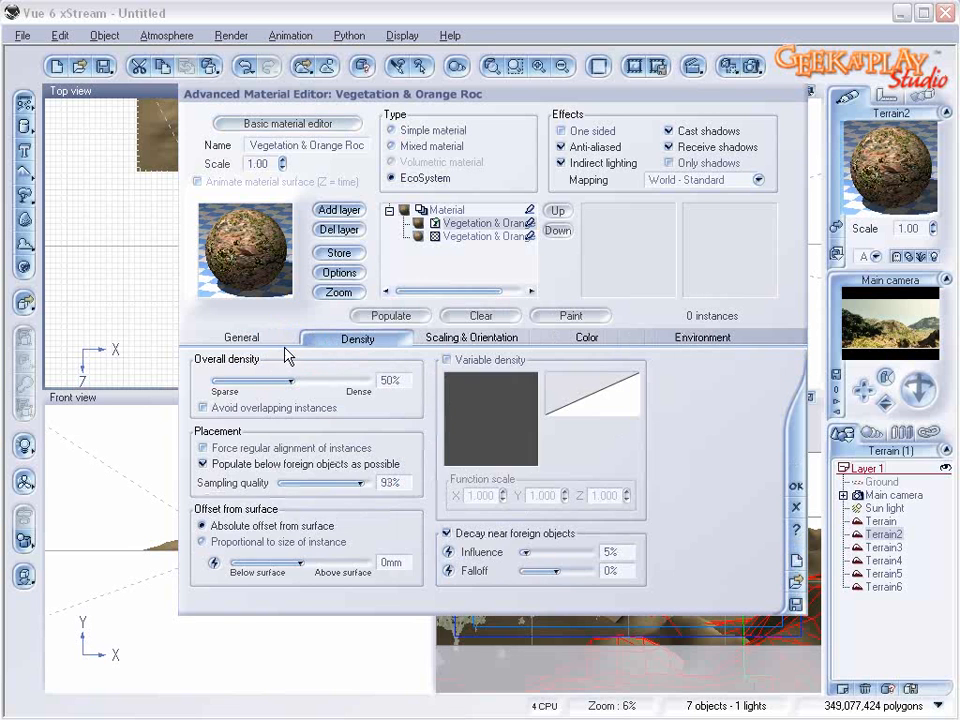
- Add the Rural Maple Tree and the Summer Cherry Tree to the second terrain's EcoSystem population
click(384, 588)
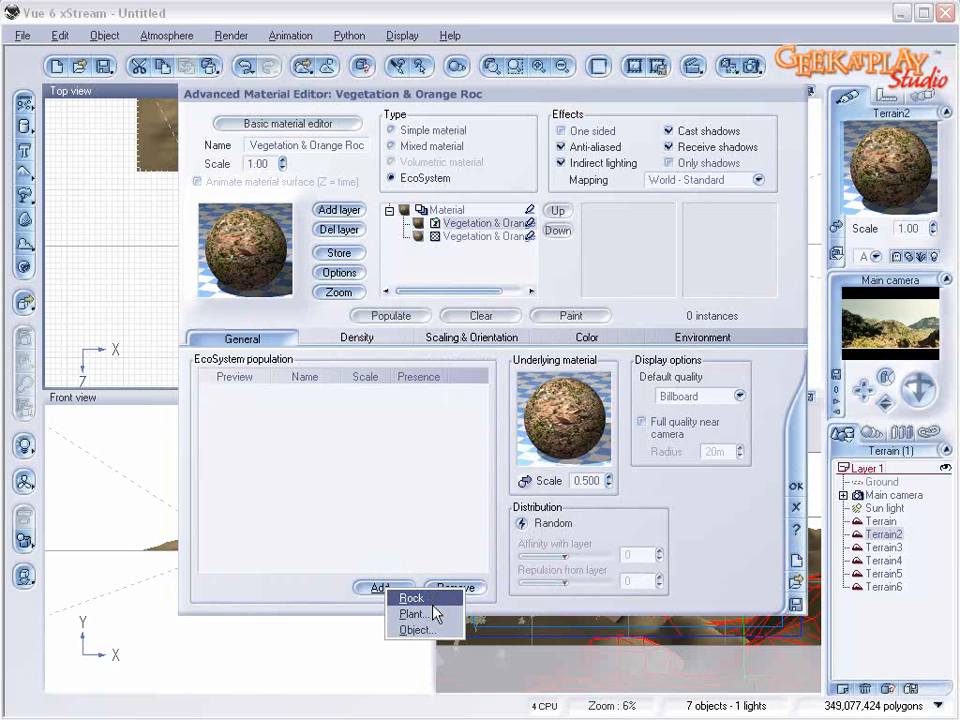
click(436, 613)
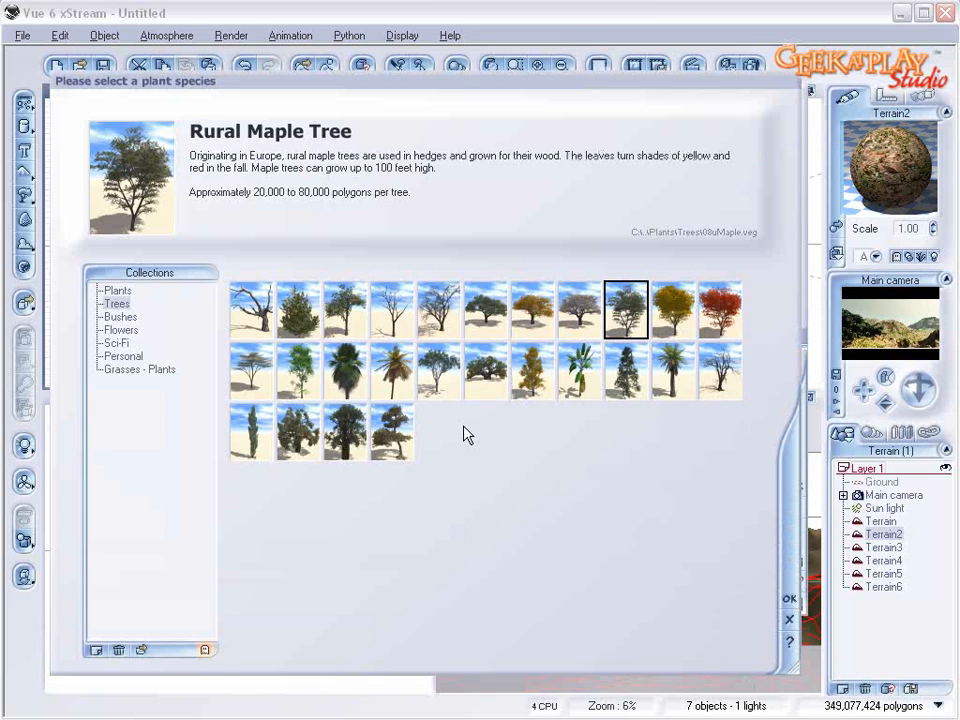
click(789, 598)
click(384, 587)
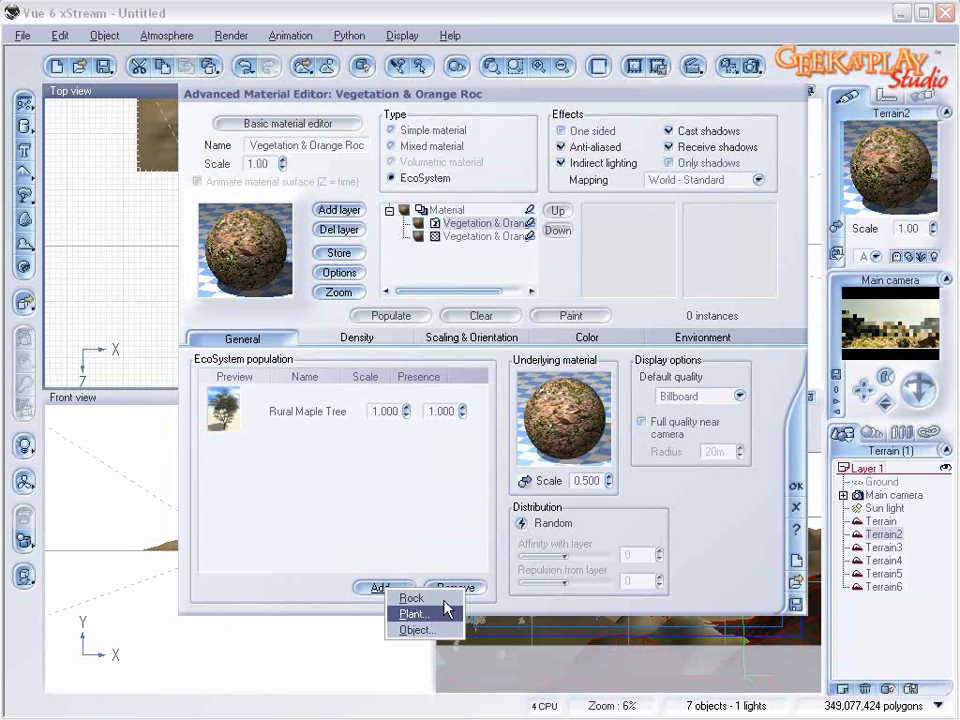
click(412, 613)
click(483, 311)
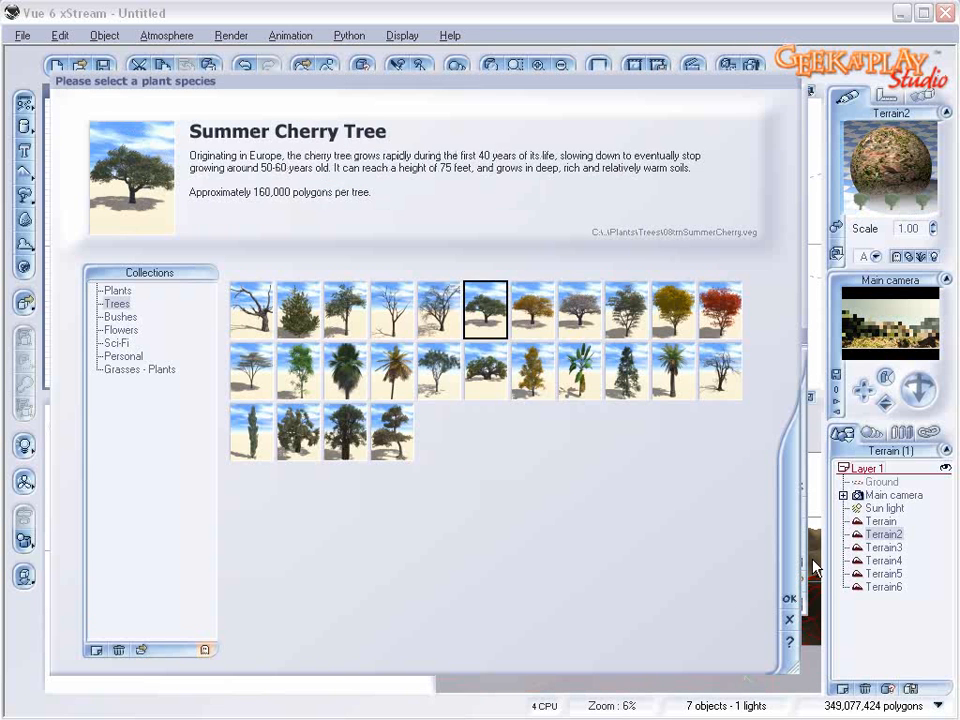
click(789, 598)
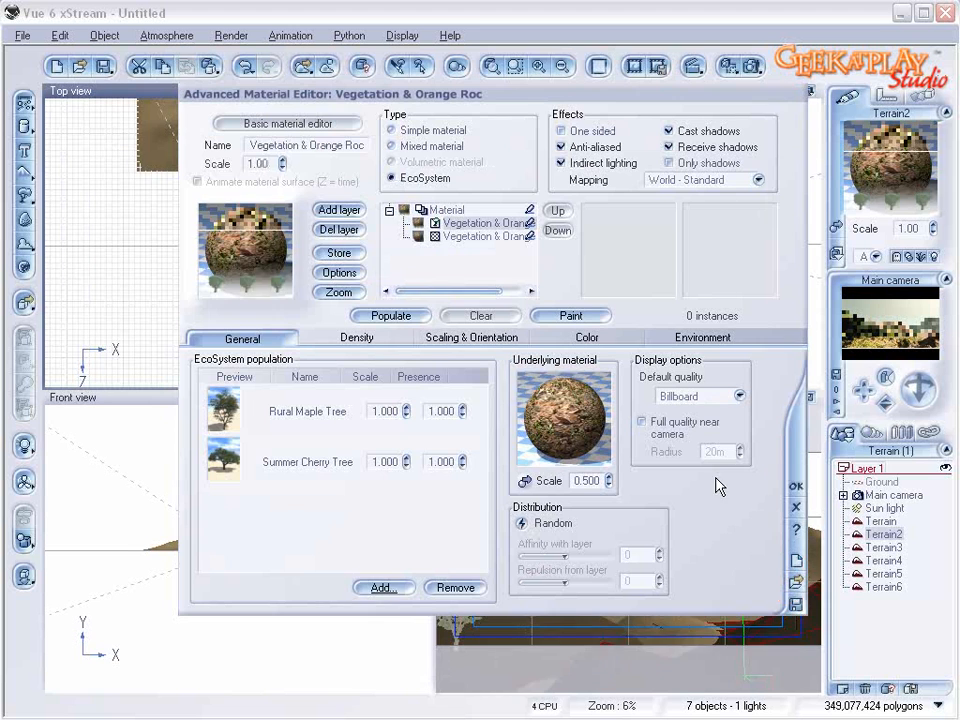
- Add the Plum Tree to the second terrain's EcoSystem population
click(384, 587)
click(449, 612)
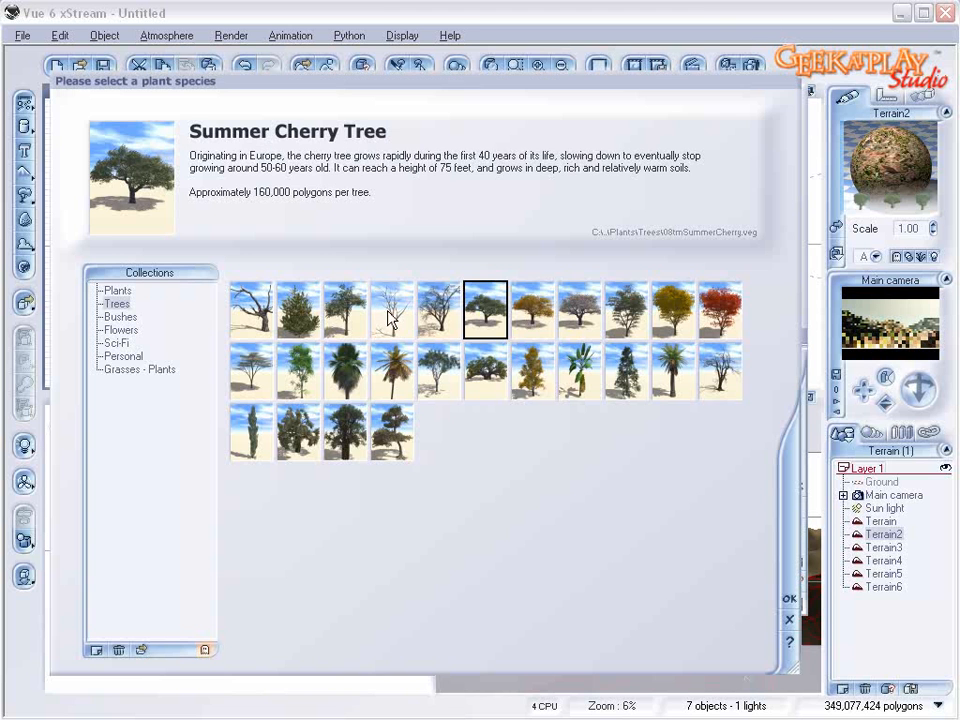
click(347, 305)
click(789, 598)
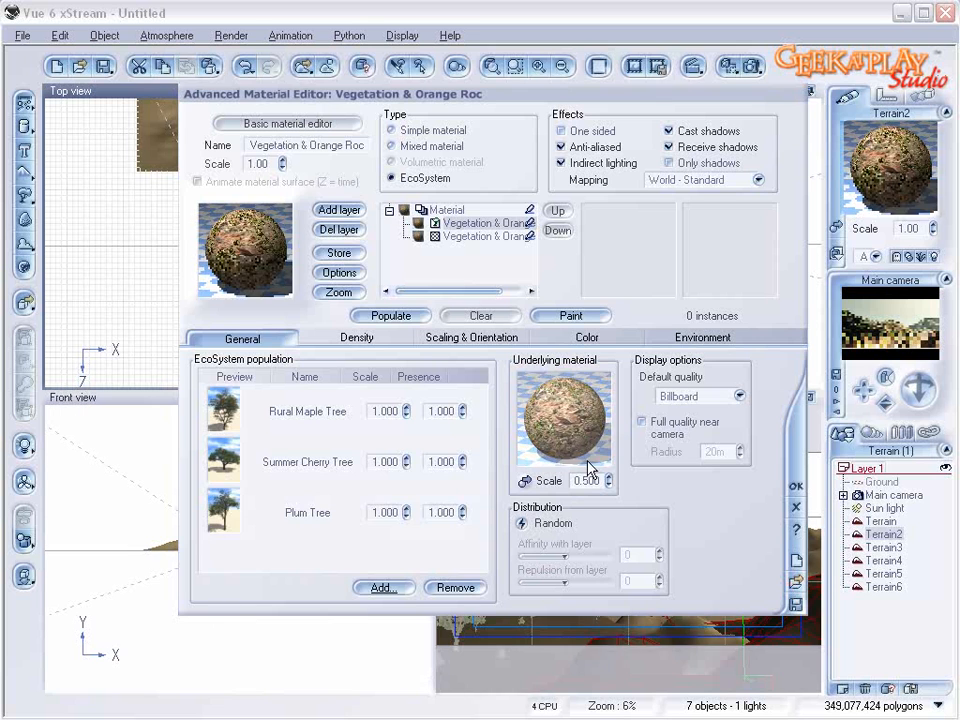
- Set the second terrain's EcoSystem overall density to 100%, decay influence to 2% and overall scaling to 0.096, and populate it
click(364, 338)
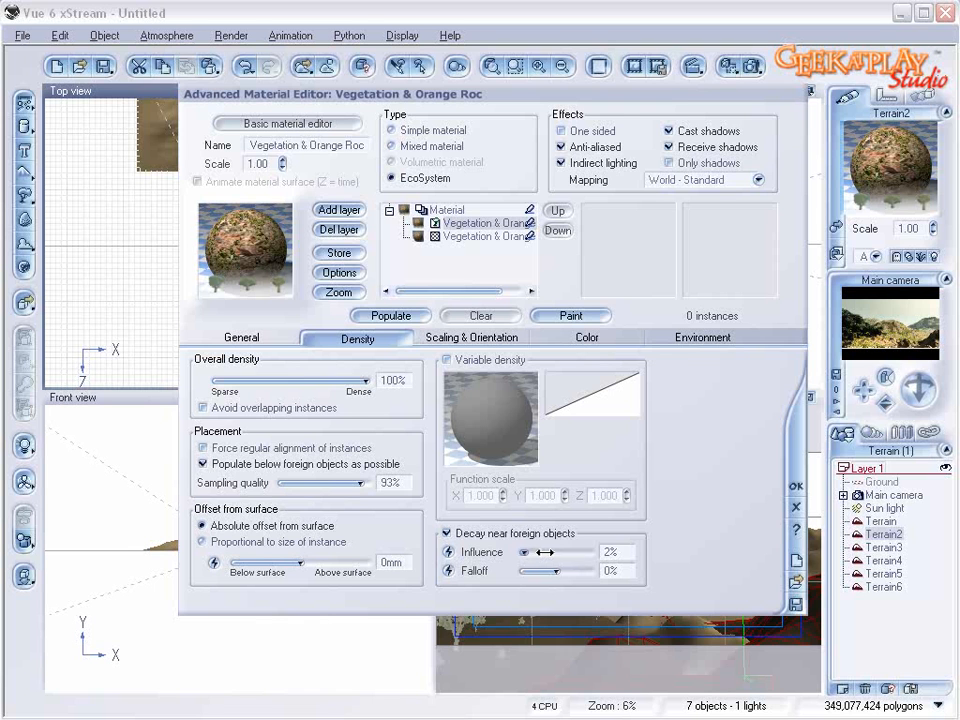
click(497, 341)
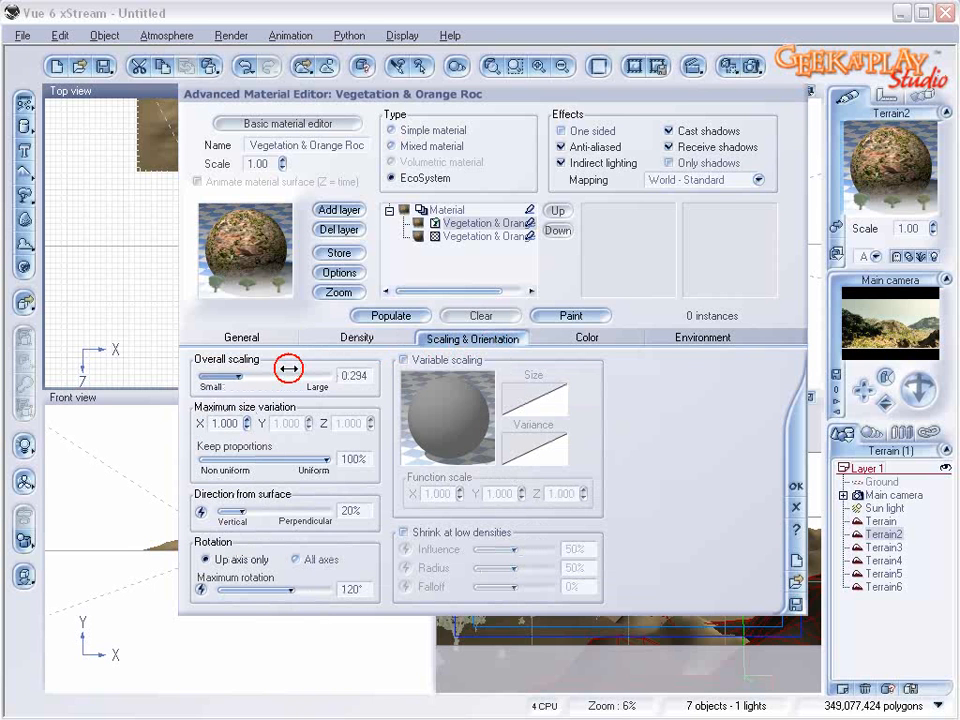
click(395, 313)
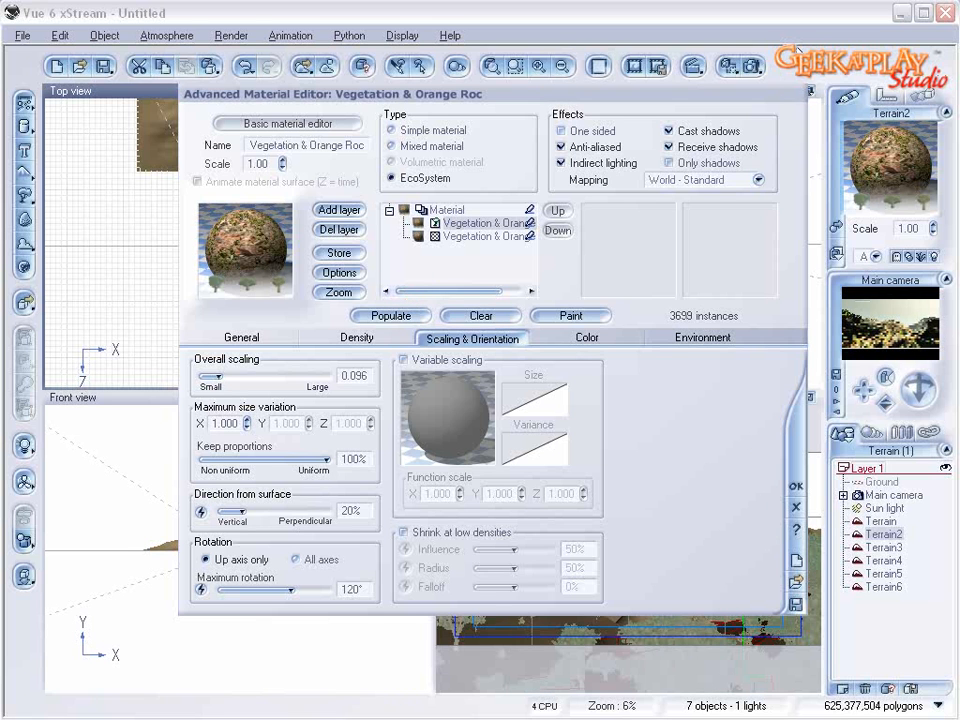
- Render the scene to check the second terrain's trees, close the render and accept the material changes
click(752, 64)
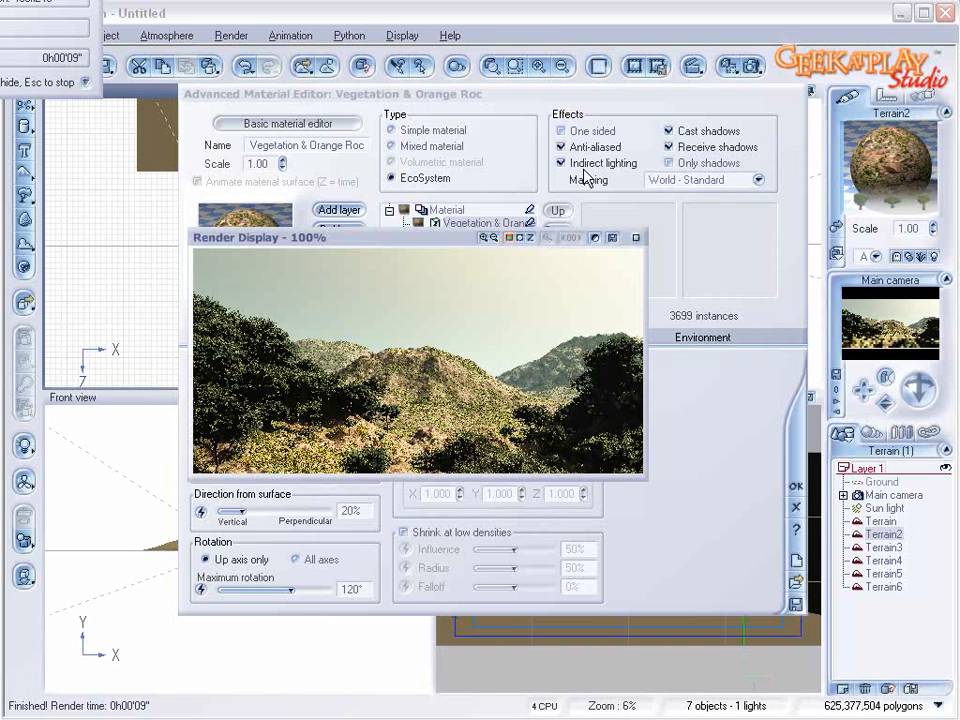
click(638, 236)
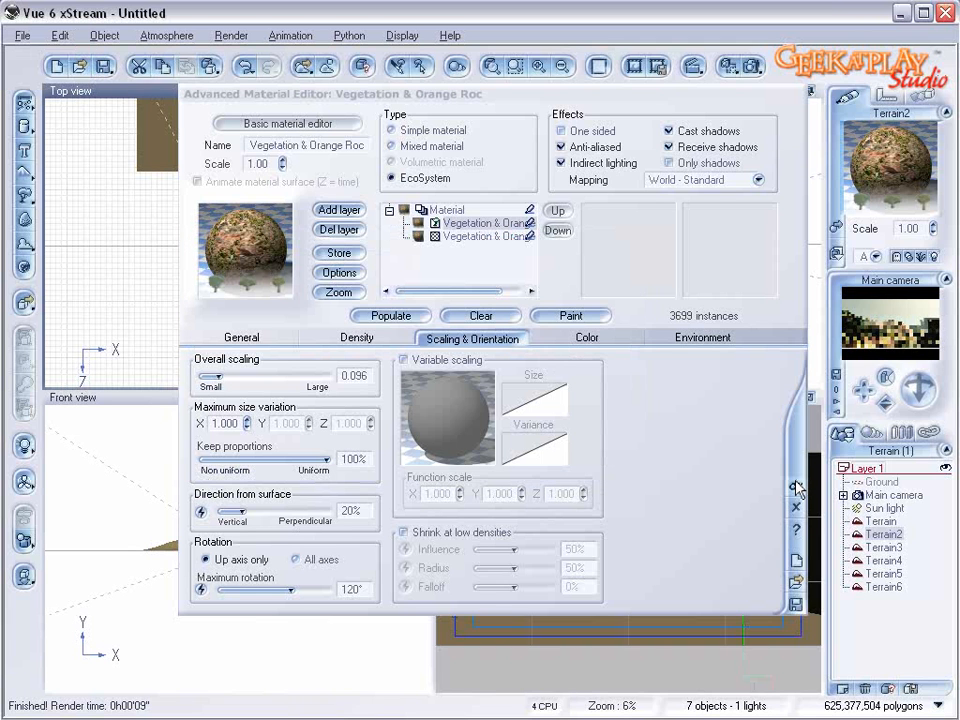
click(797, 487)
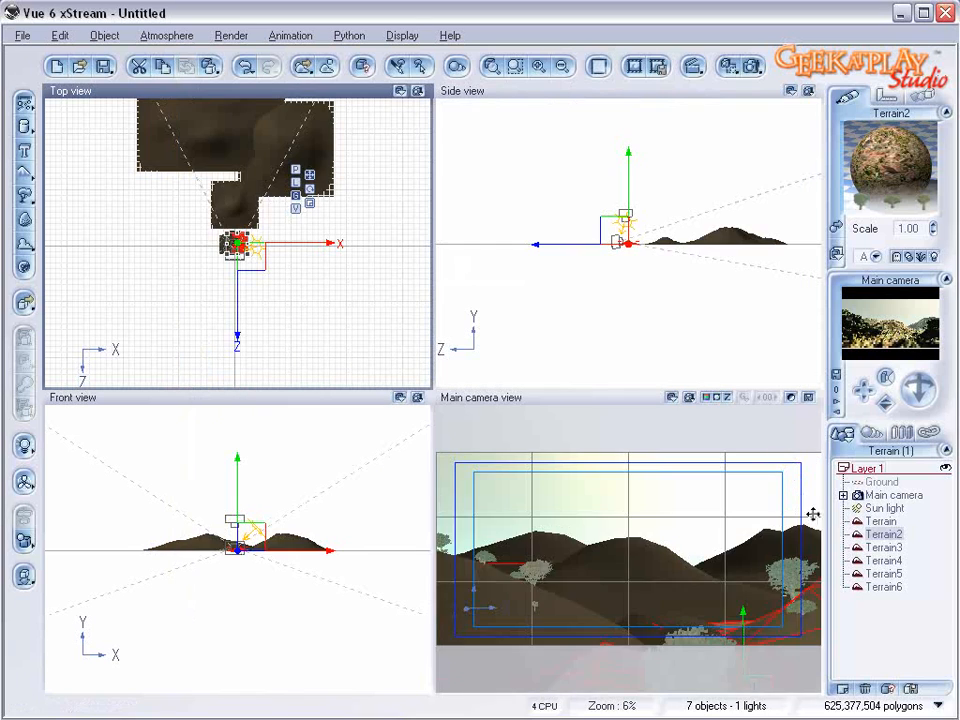
- Change the fourth terrain's material type to EcoSystem and set the scale of its underlying Vegetation & Orange Roc layer to 0.60
click(884, 548)
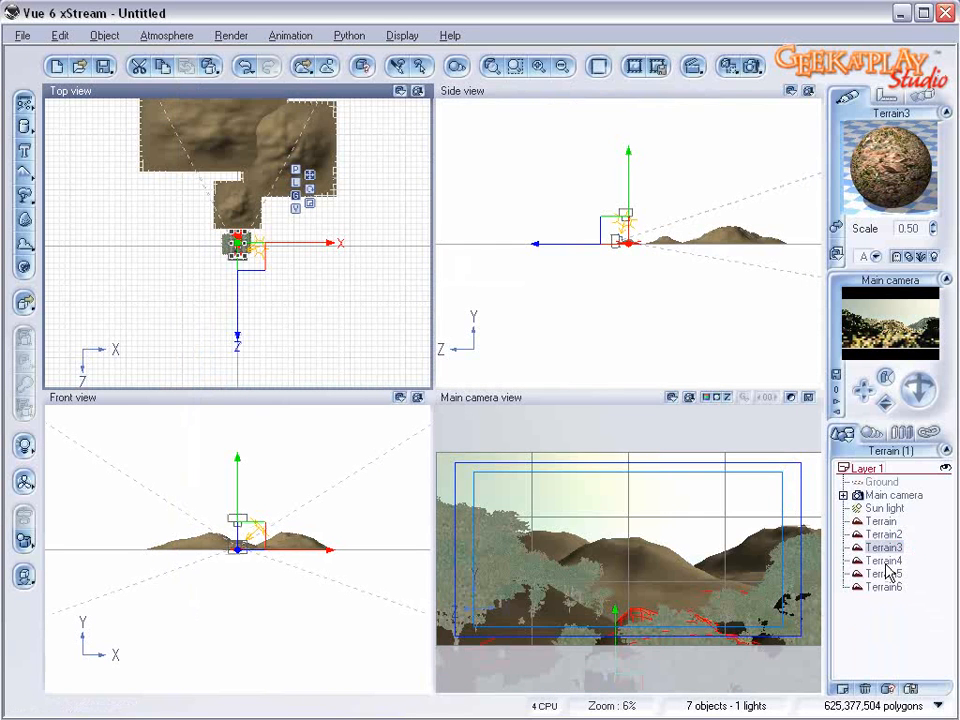
click(884, 561)
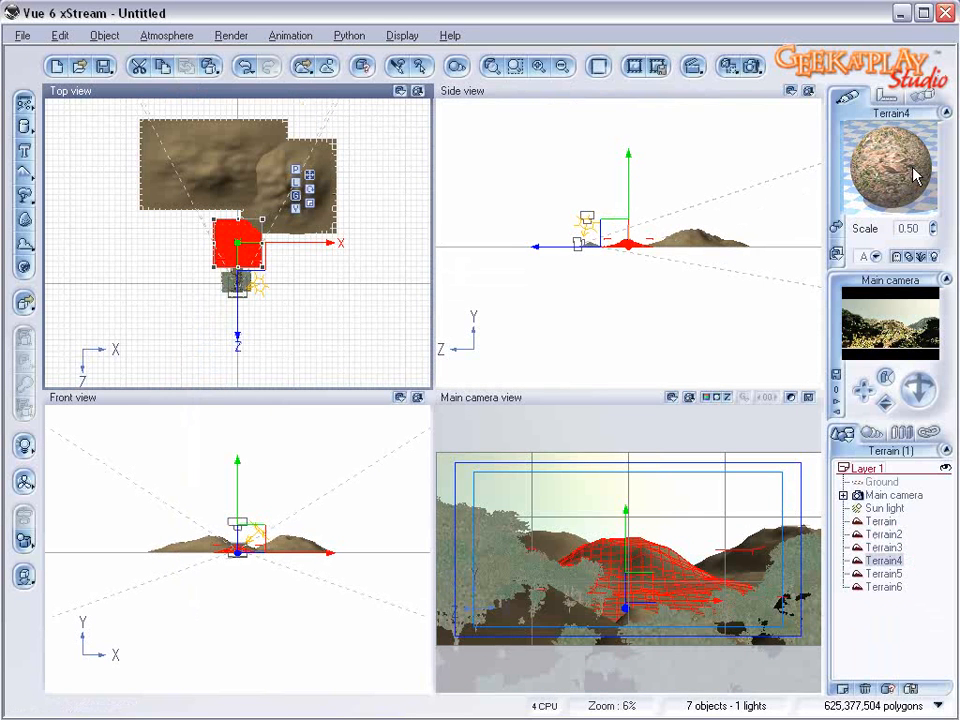
double_click(913, 175)
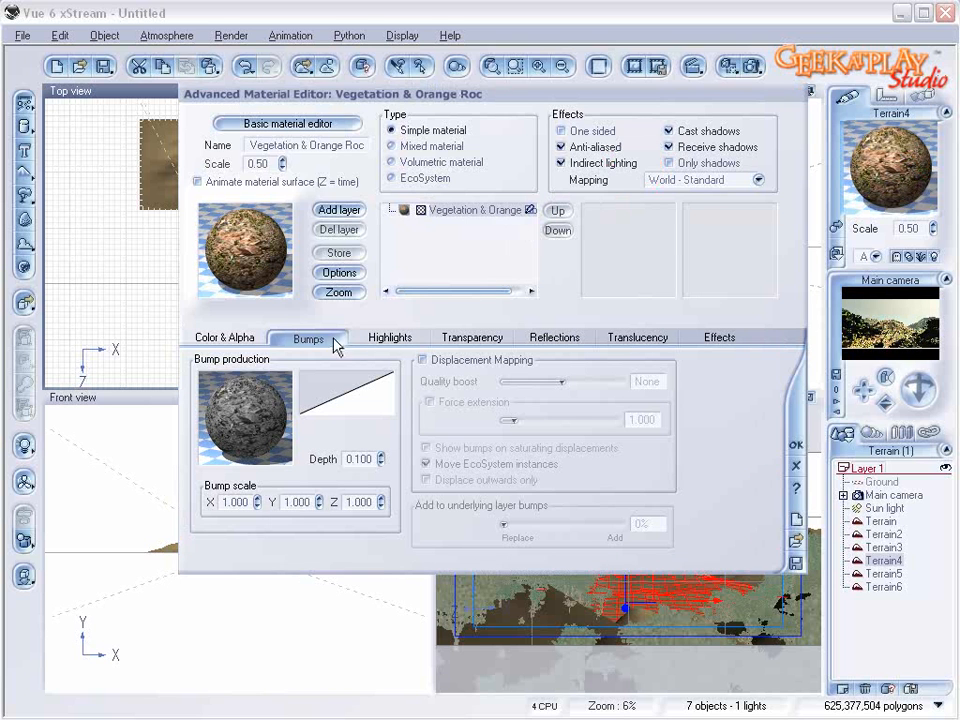
click(428, 178)
click(467, 237)
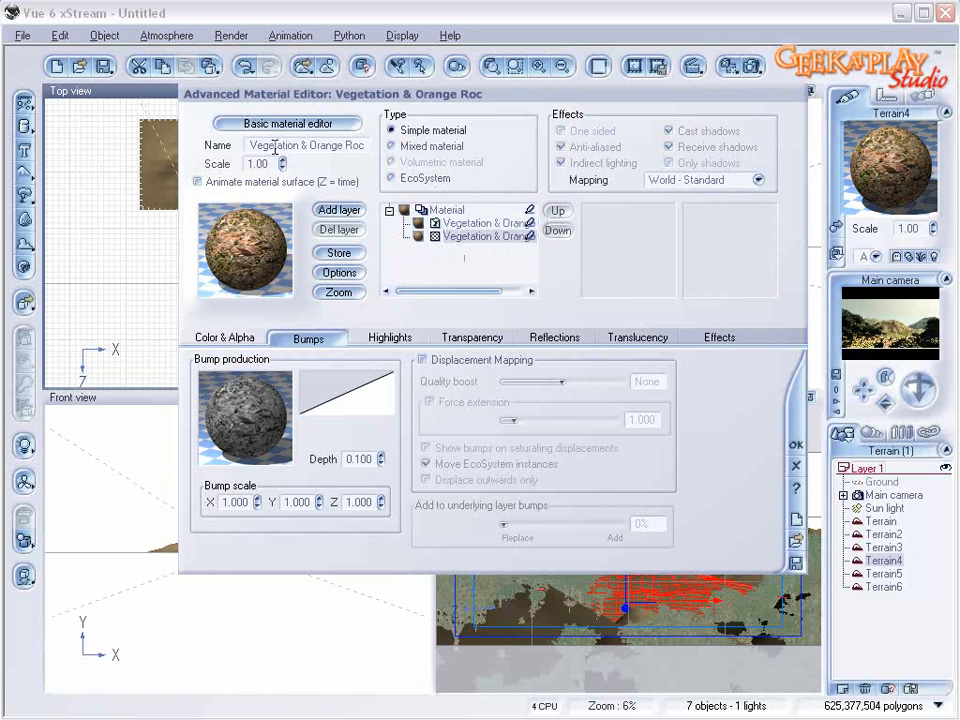
click(448, 210)
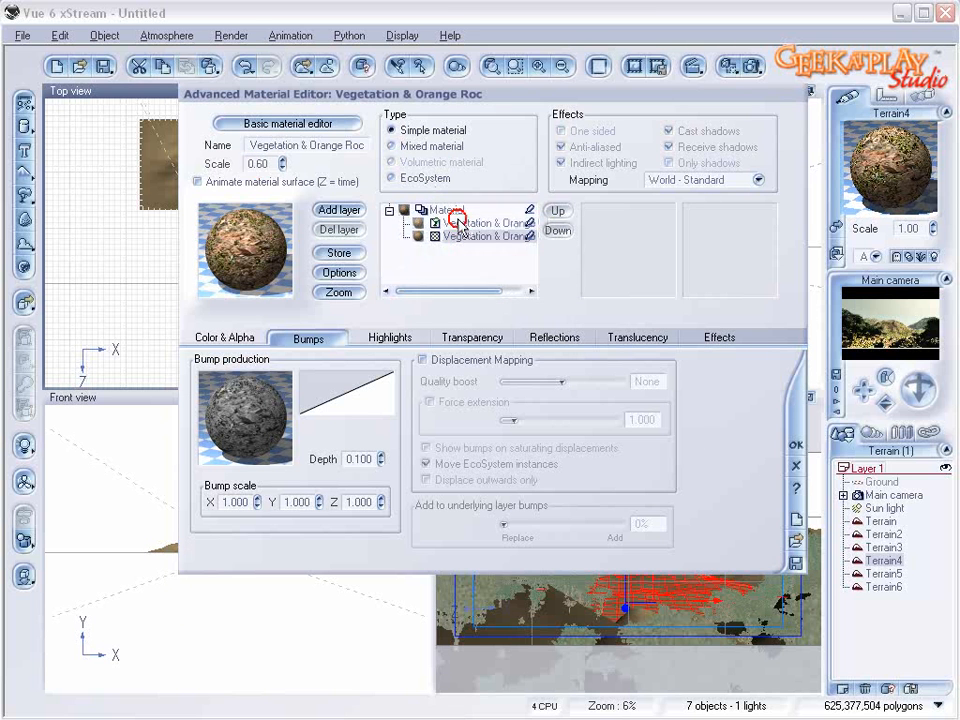
click(295, 338)
click(326, 396)
- Add the Plum Tree and the Summer Cherry Tree to the fourth terrain's EcoSystem population
click(385, 587)
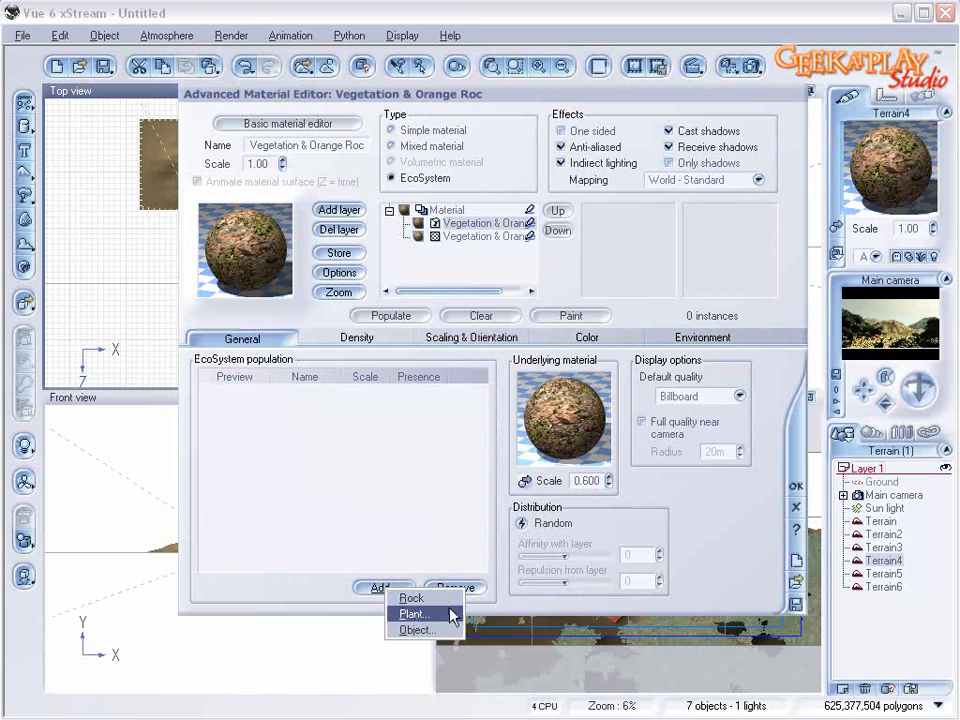
click(452, 614)
click(785, 597)
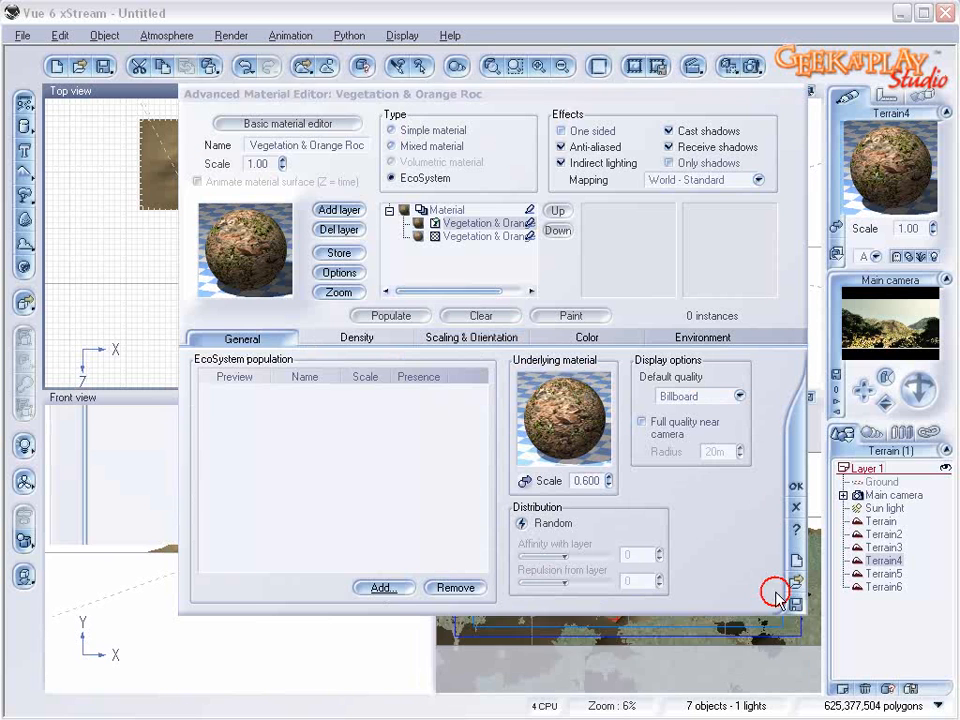
click(388, 316)
click(382, 588)
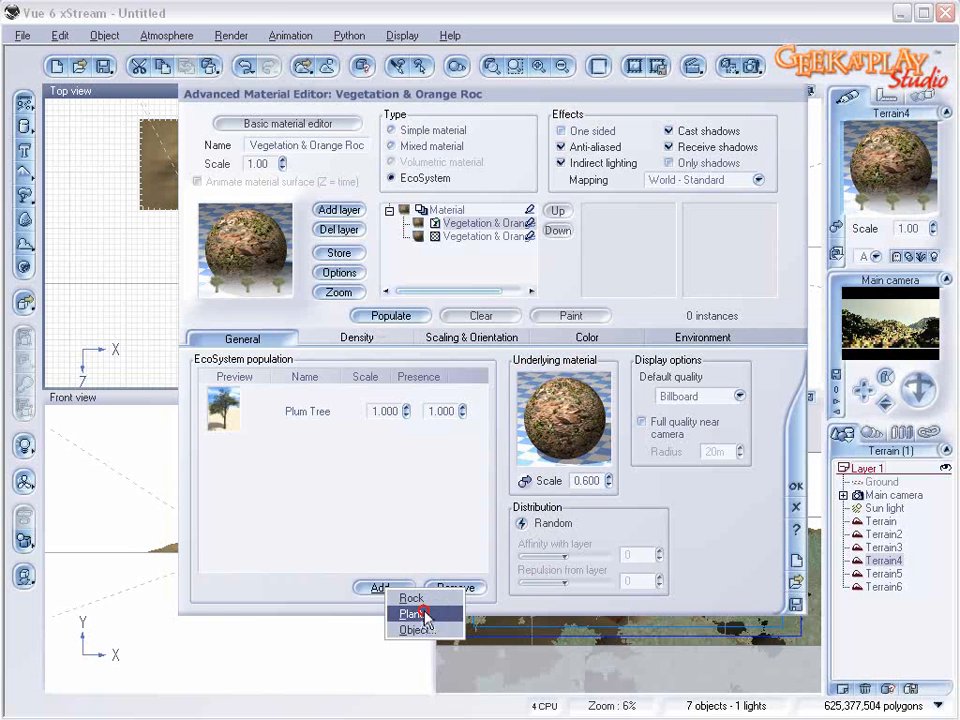
click(421, 615)
click(485, 310)
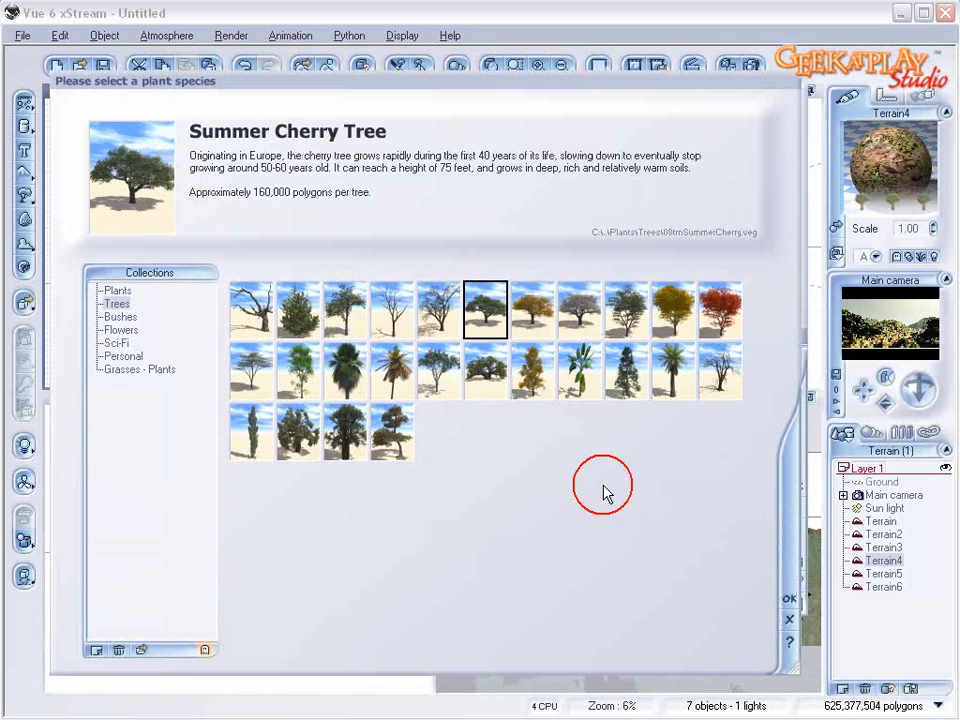
click(784, 597)
- Add the Rural Maple Tree to the fourth terrain's EcoSystem population and accept the material
click(388, 588)
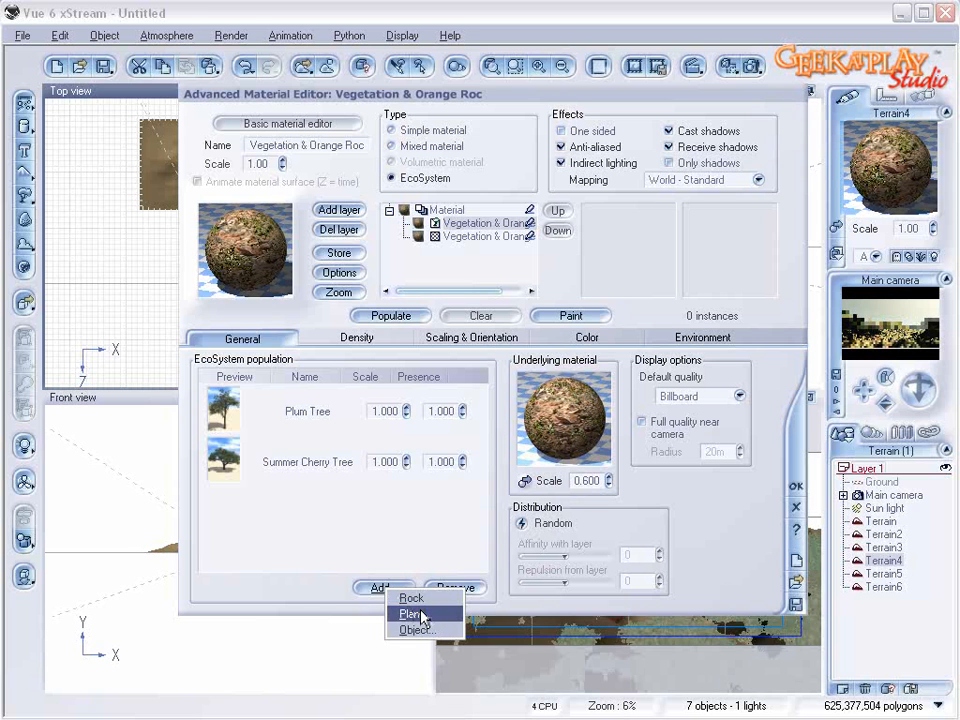
click(421, 615)
click(620, 314)
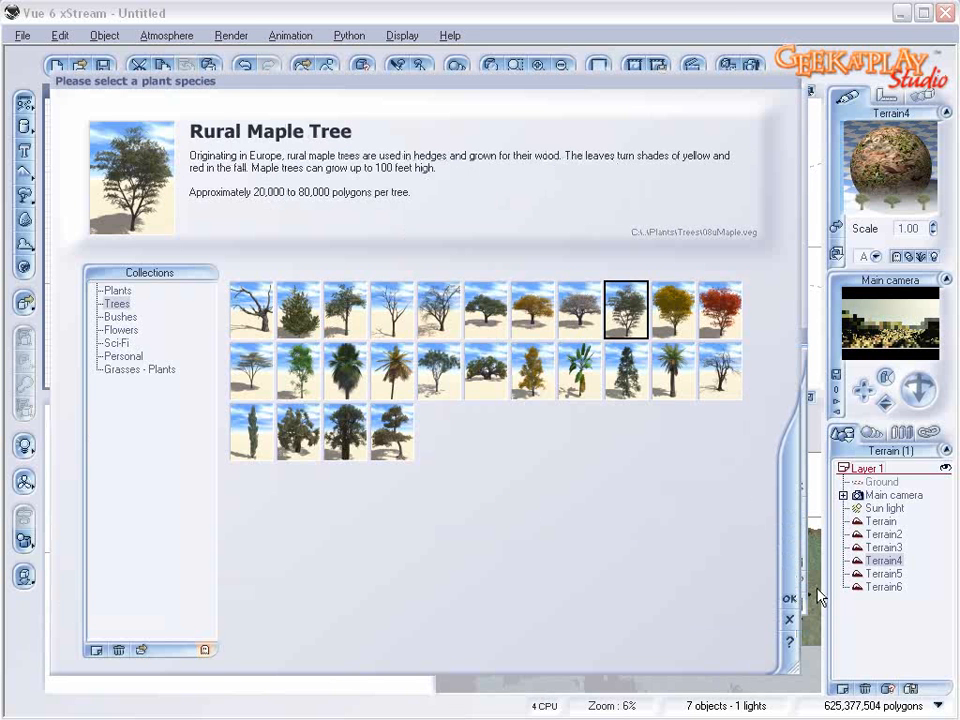
click(786, 601)
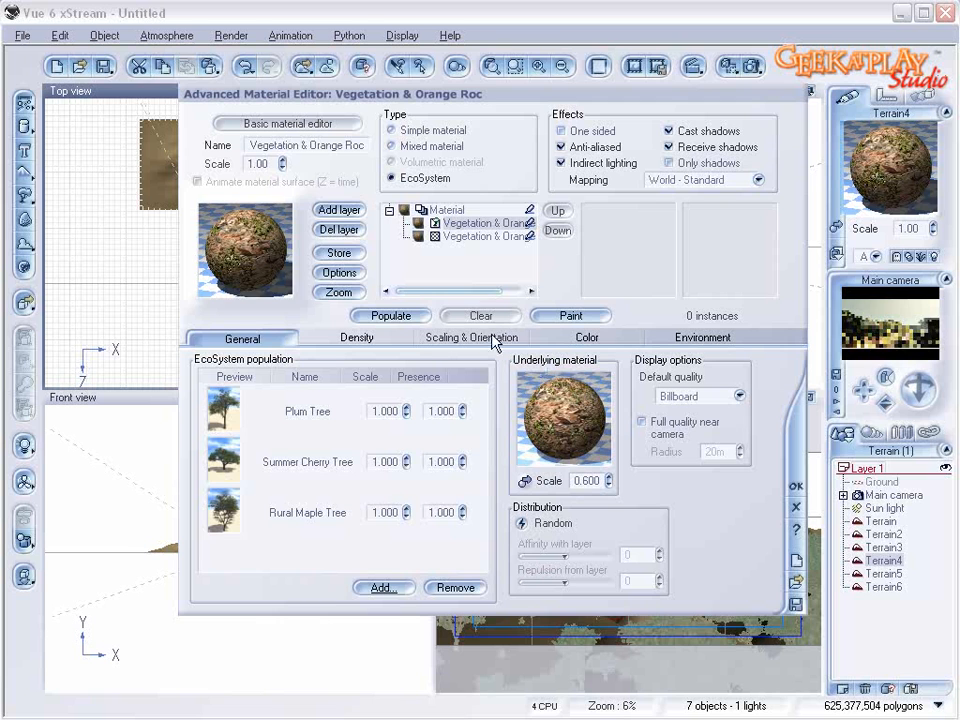
drag(480, 94, 568, 92)
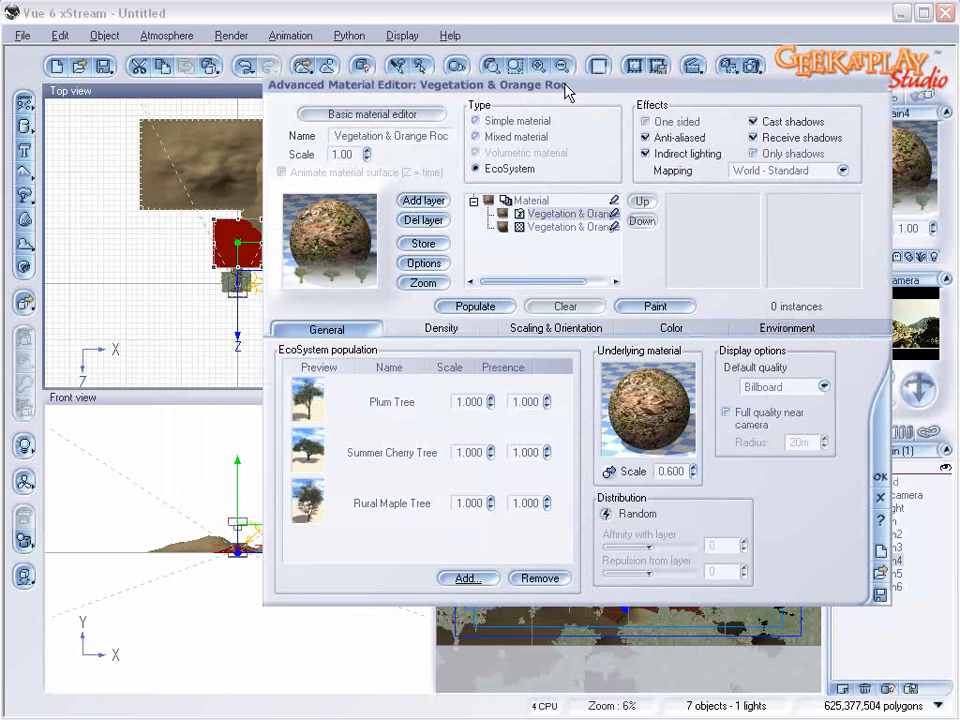
click(880, 477)
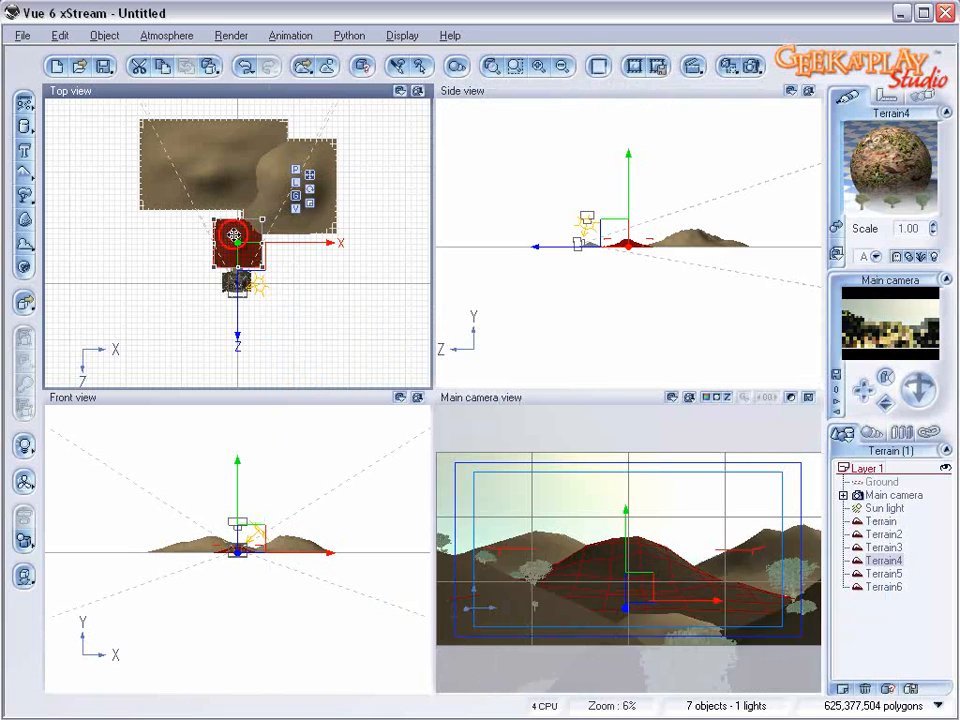
- Create a rock, move it onto the summit of the fourth terrain and enlarge it
scroll(233, 233, up, 5)
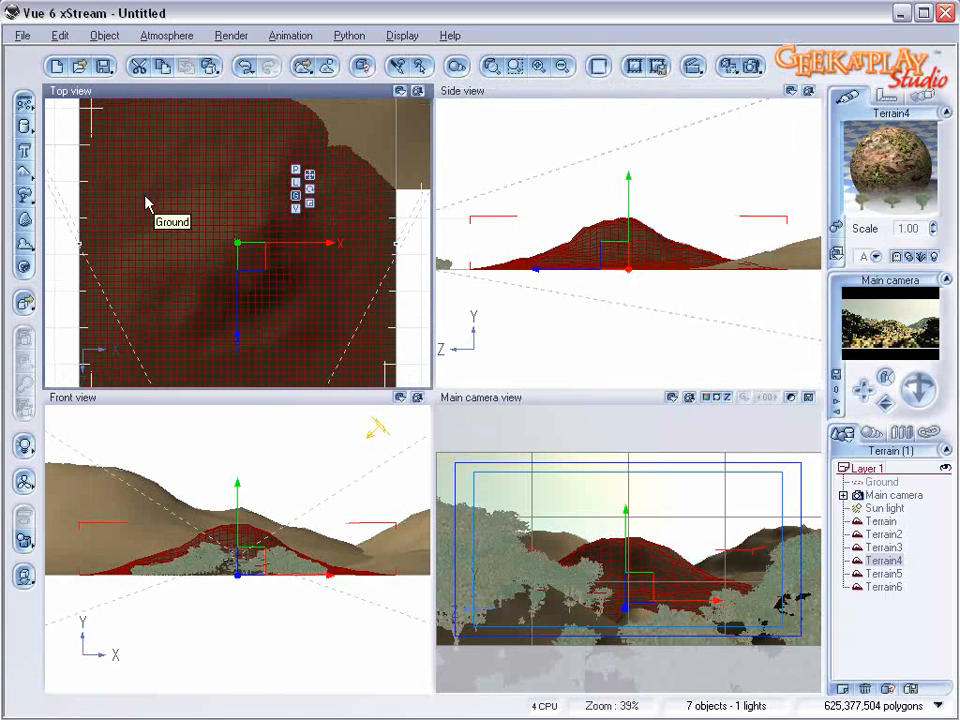
click(25, 222)
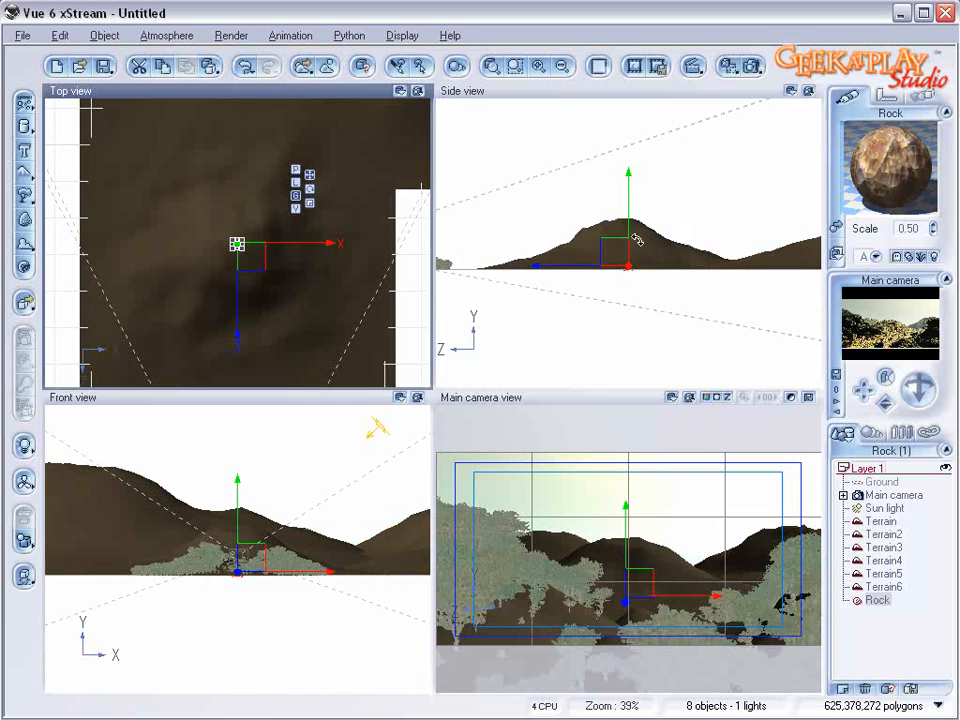
mouse_move(621, 253)
mouse_down()
mouse_move(621, 192)
mouse_move(612, 200)
mouse_up()
click(643, 197)
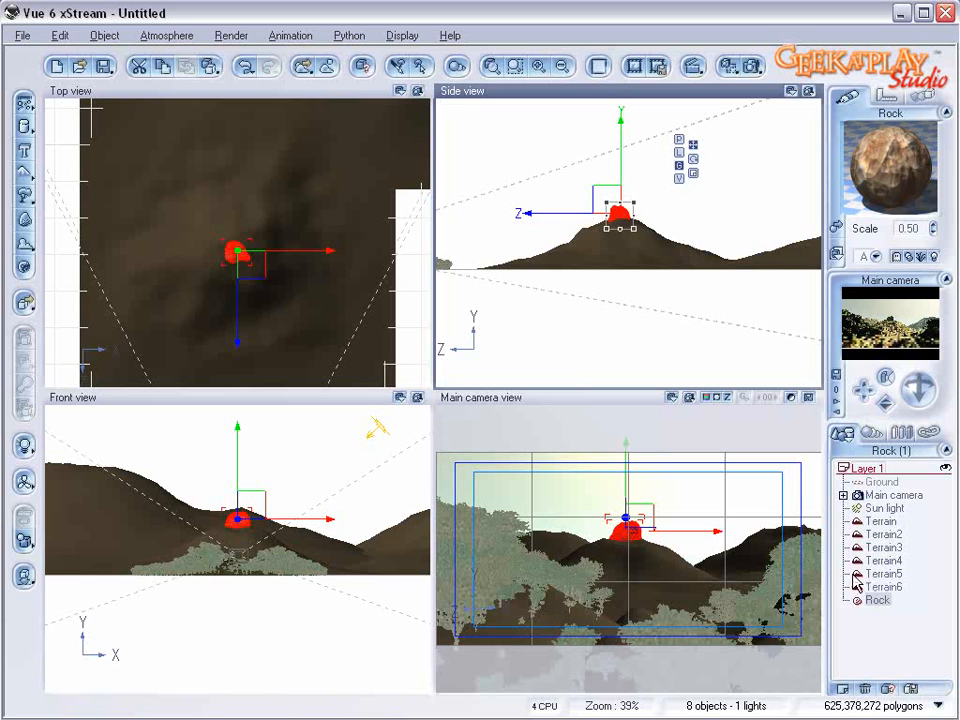
- Reopen the fourth terrain's material and set its EcoSystem overall density to 85% and its decay influence near foreign objects to 5%
click(891, 549)
click(890, 562)
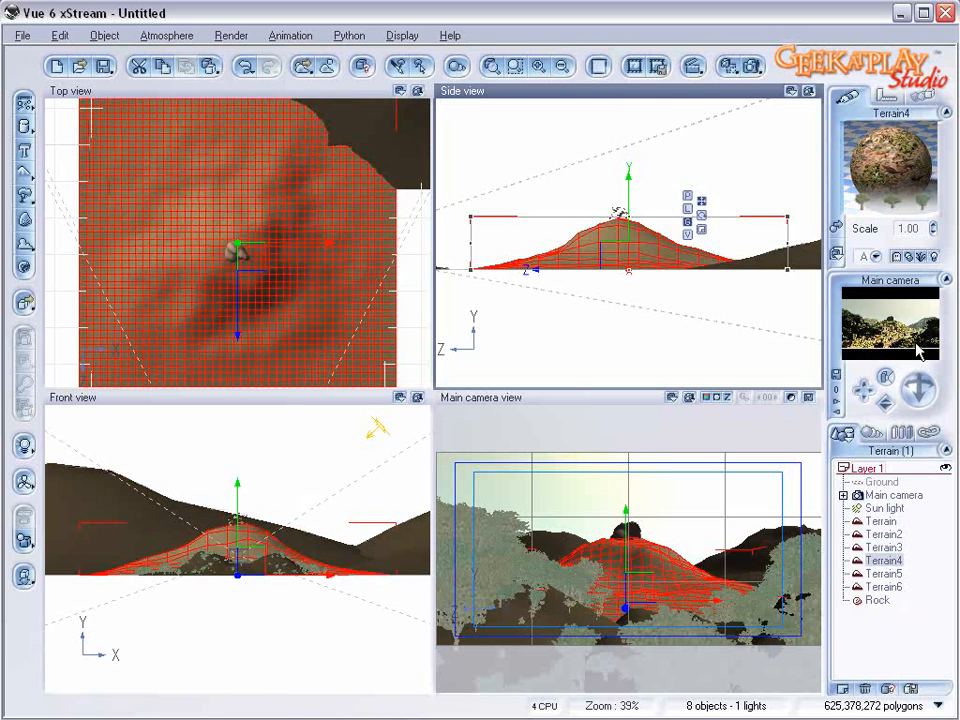
double_click(892, 188)
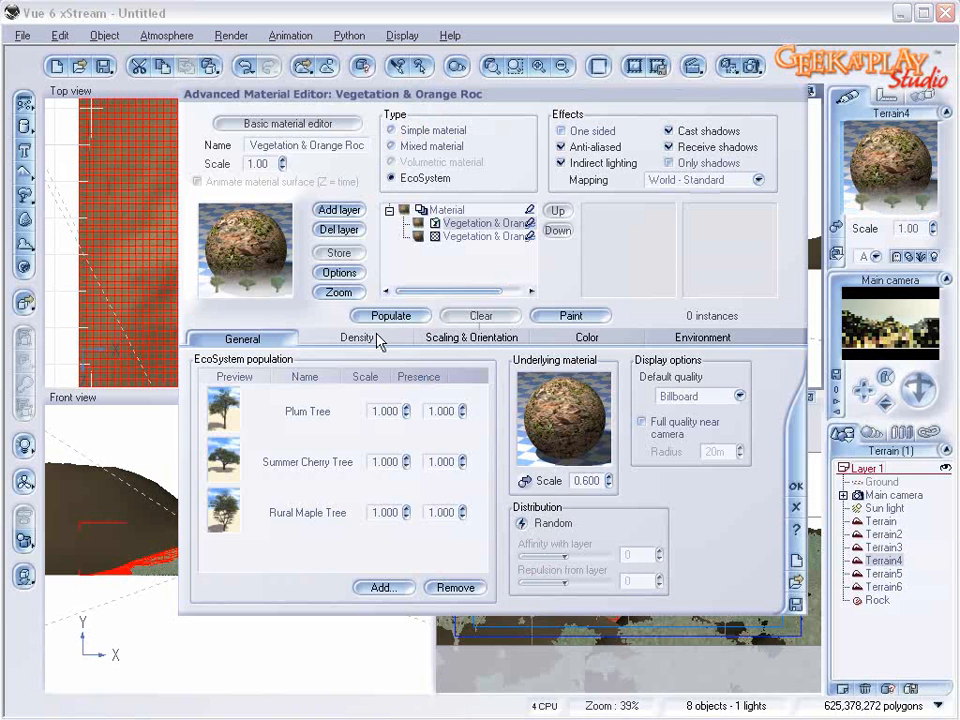
click(358, 337)
drag(319, 377, 357, 377)
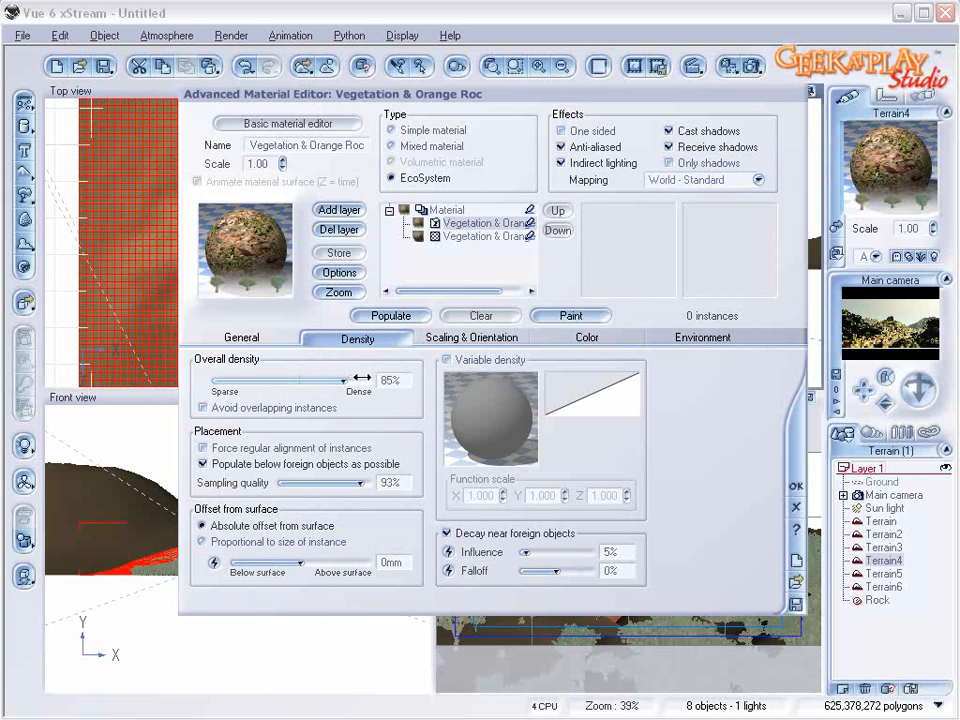
drag(552, 548, 556, 558)
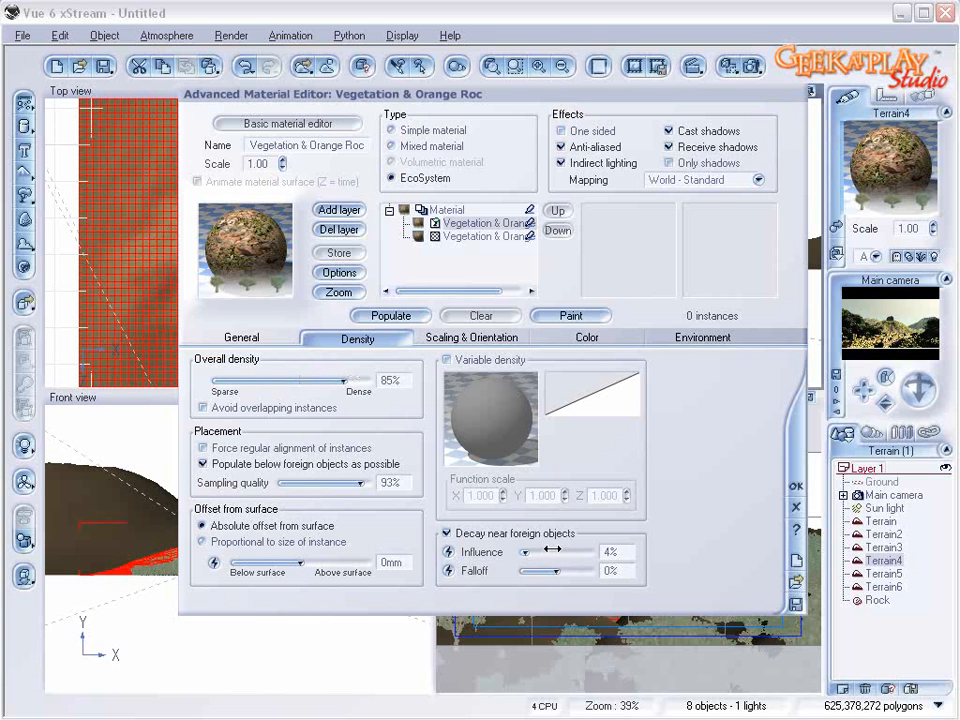
- Set the fourth terrain's EcoSystem overall scaling to 0.109, populate it and check it in a render
click(497, 343)
drag(270, 383, 241, 384)
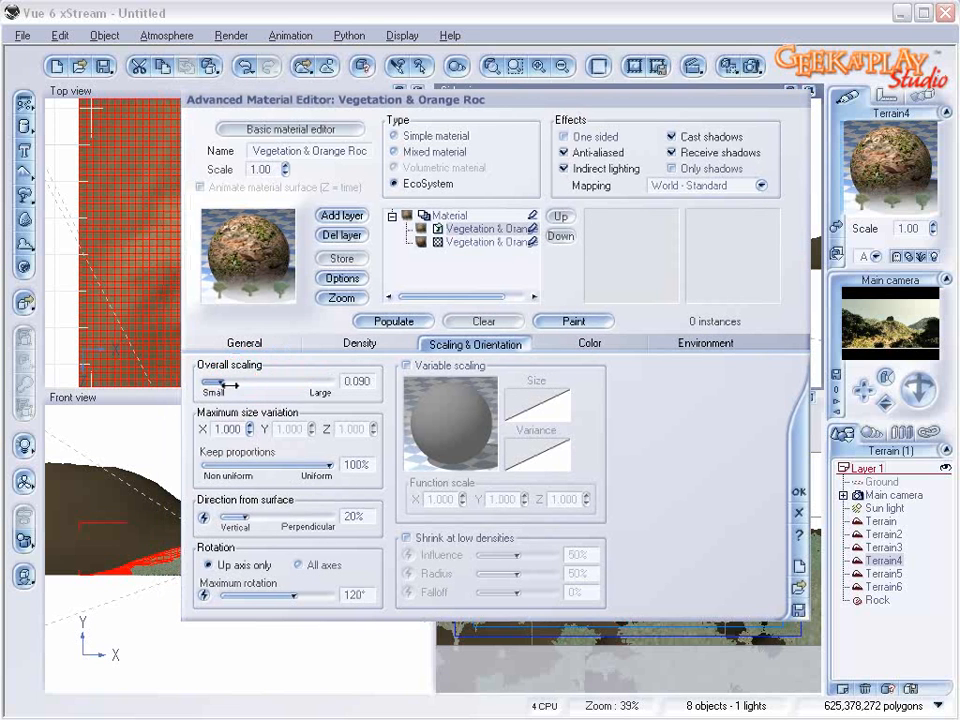
click(392, 321)
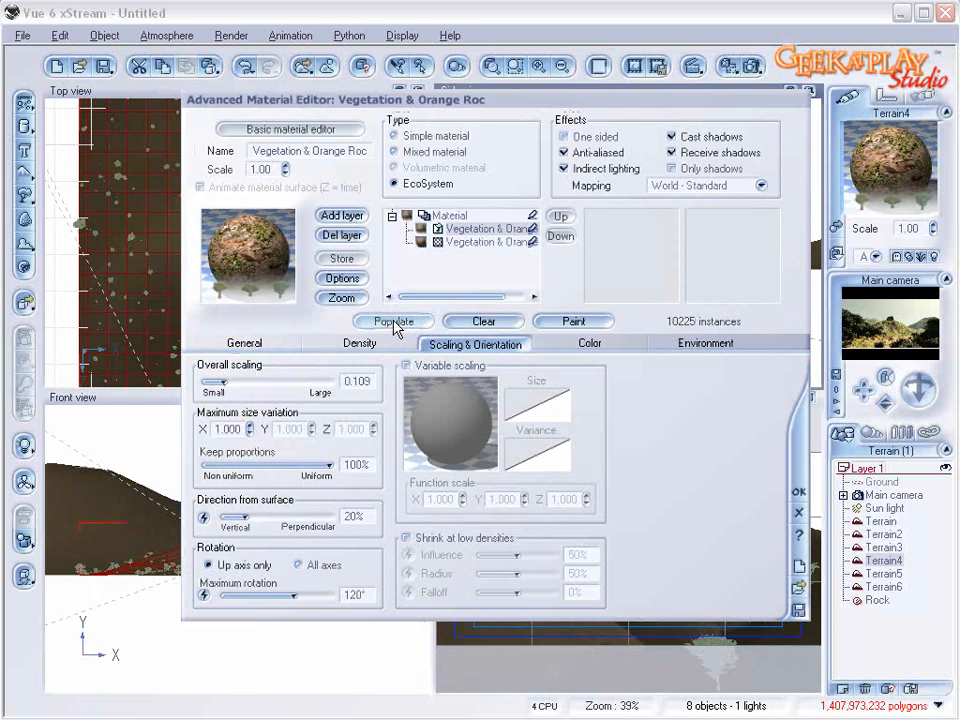
click(753, 66)
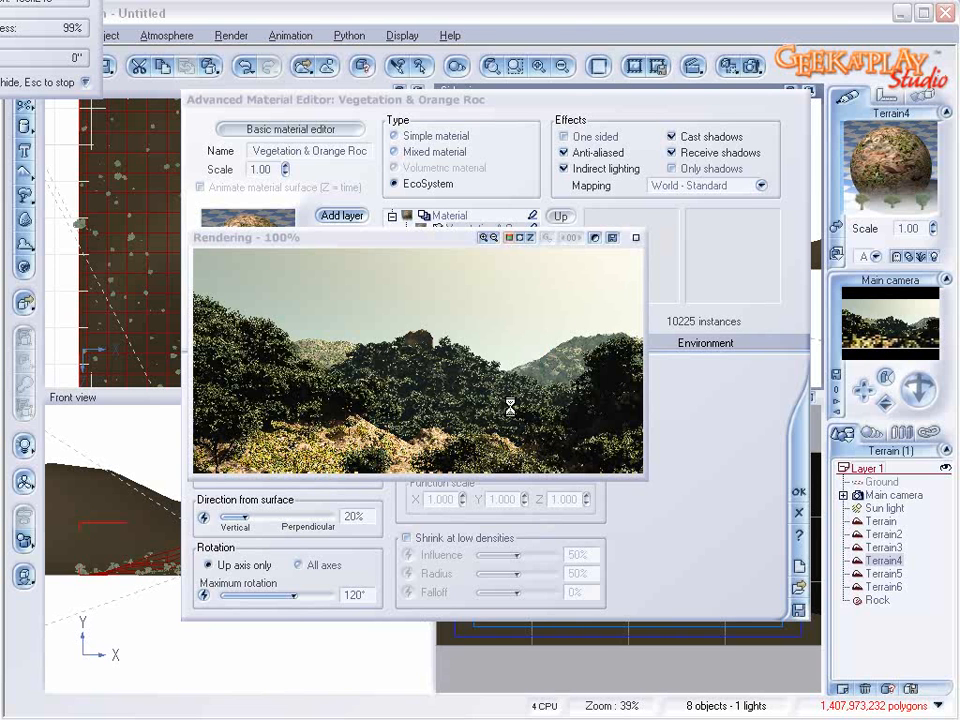
click(635, 239)
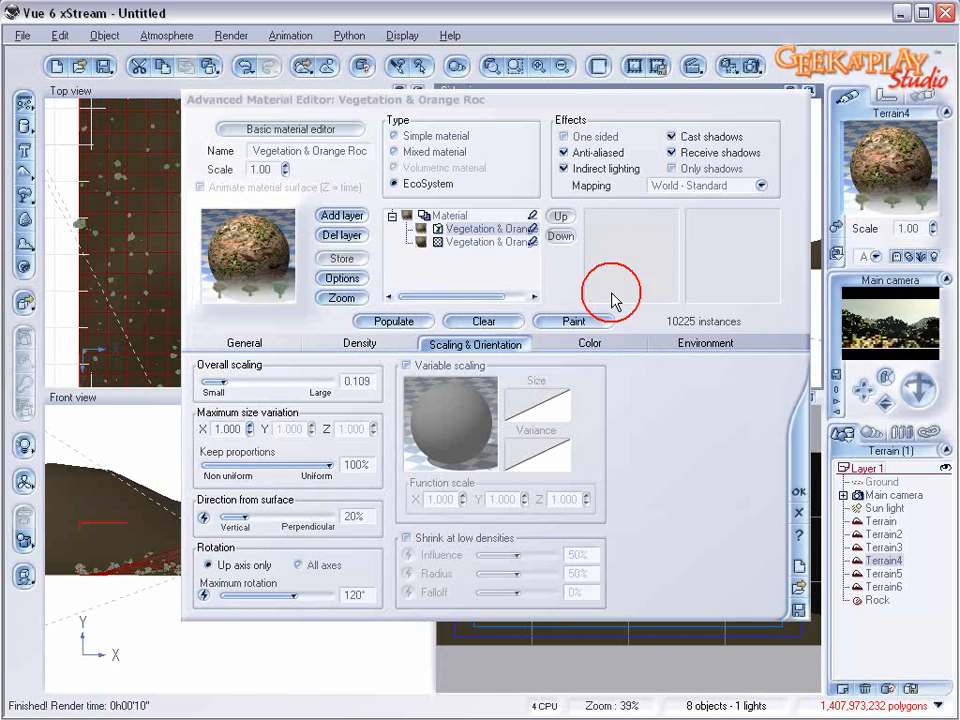
- Lower the fourth terrain's EcoSystem overall density to 74%, repopulate it and accept the material
click(359, 341)
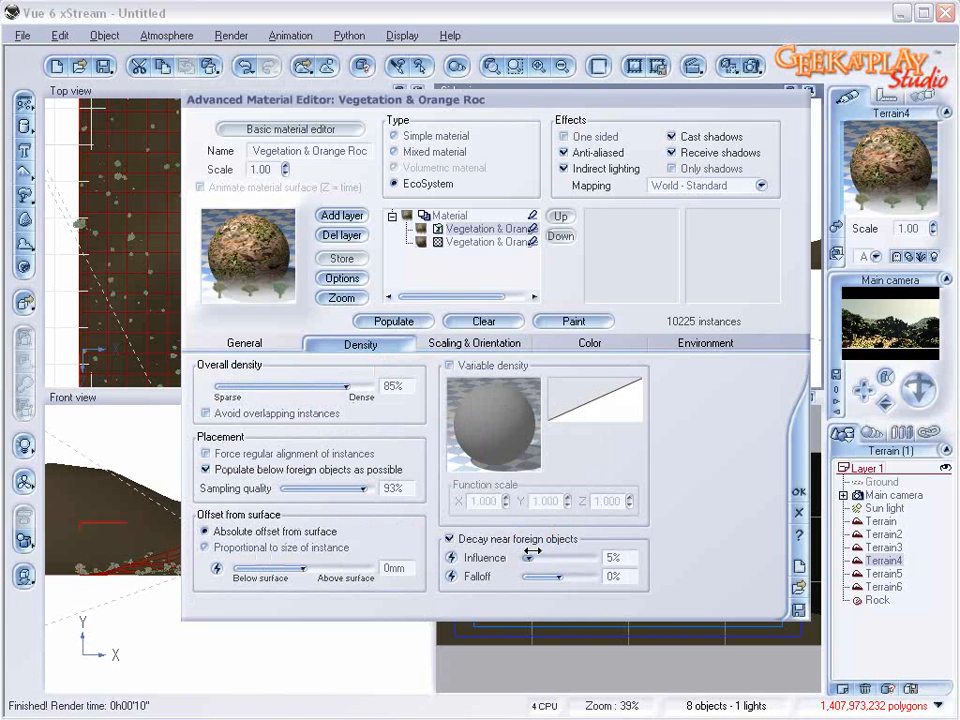
drag(362, 386, 350, 388)
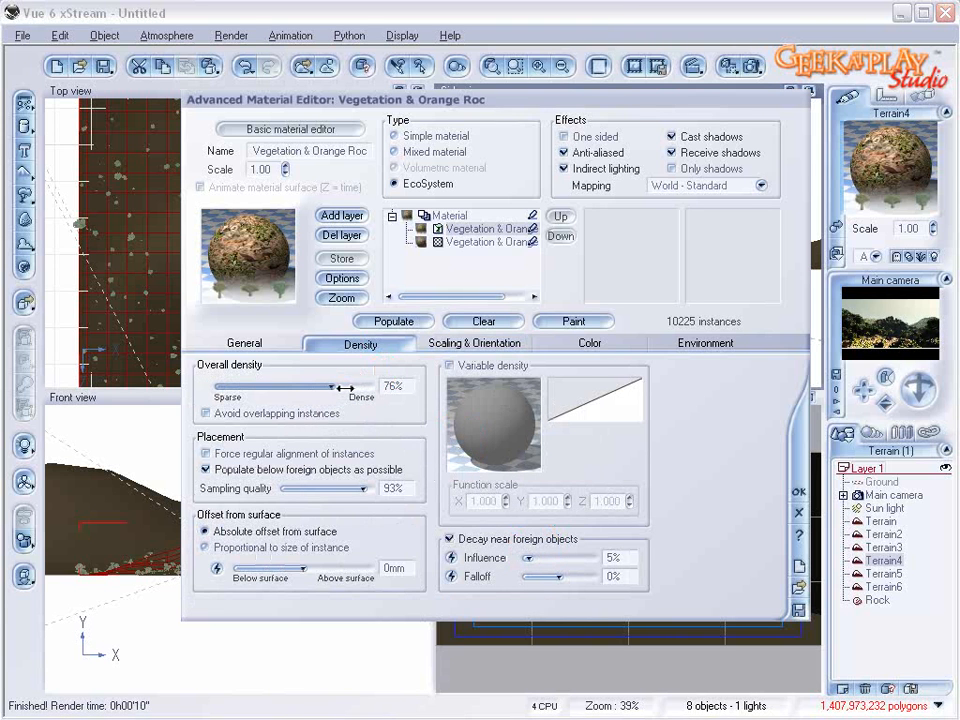
click(397, 321)
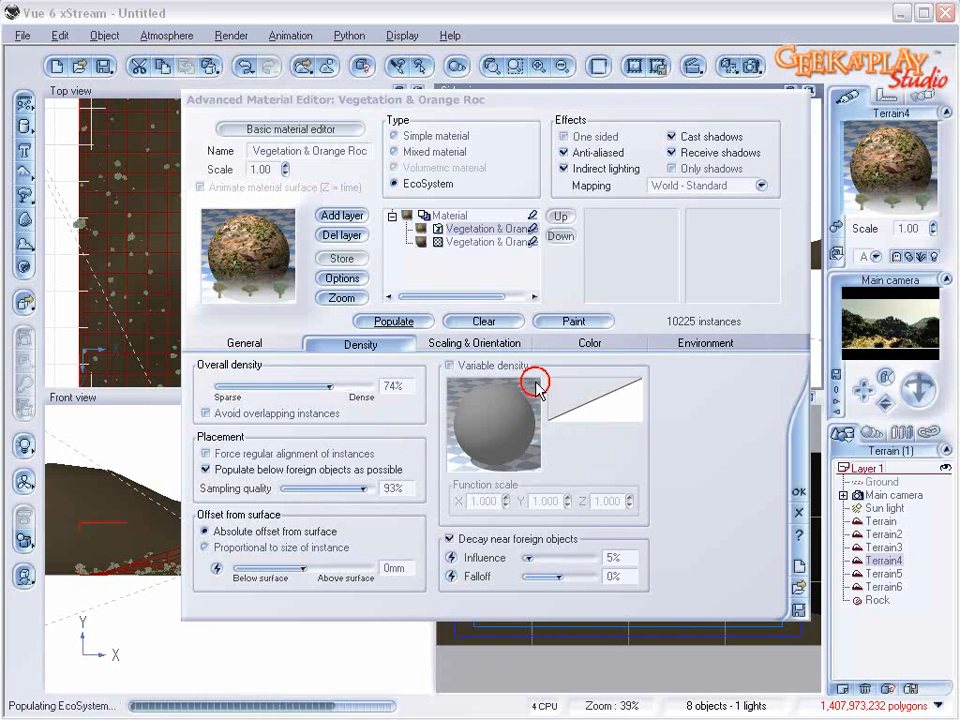
click(798, 490)
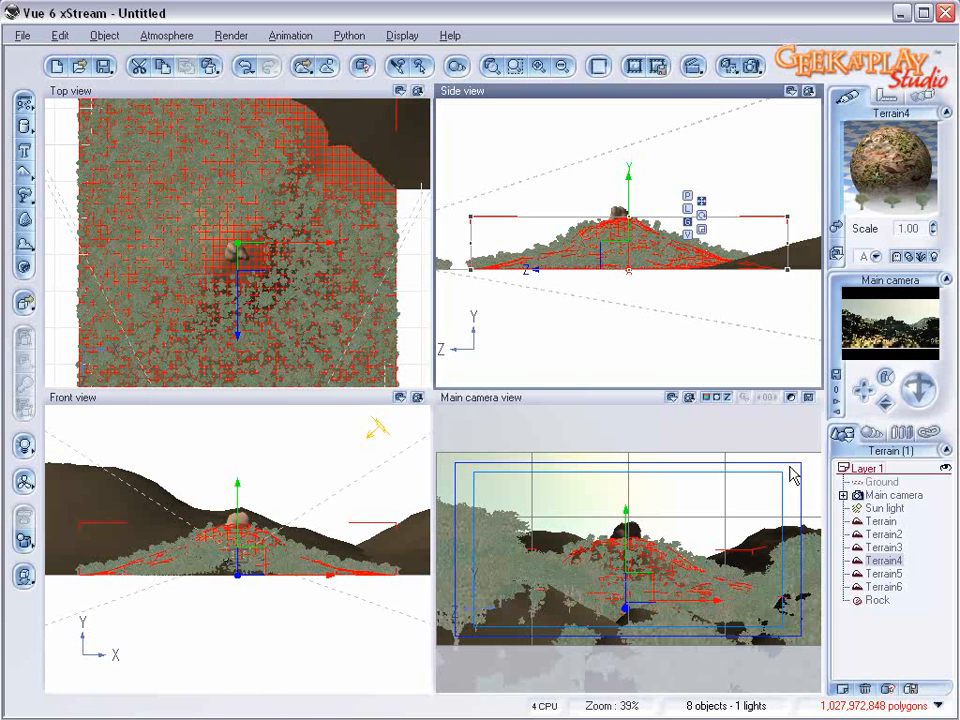
- Convert the fifth terrain's material to an EcoSystem and add the Summer Cherry Tree to its population
click(884, 574)
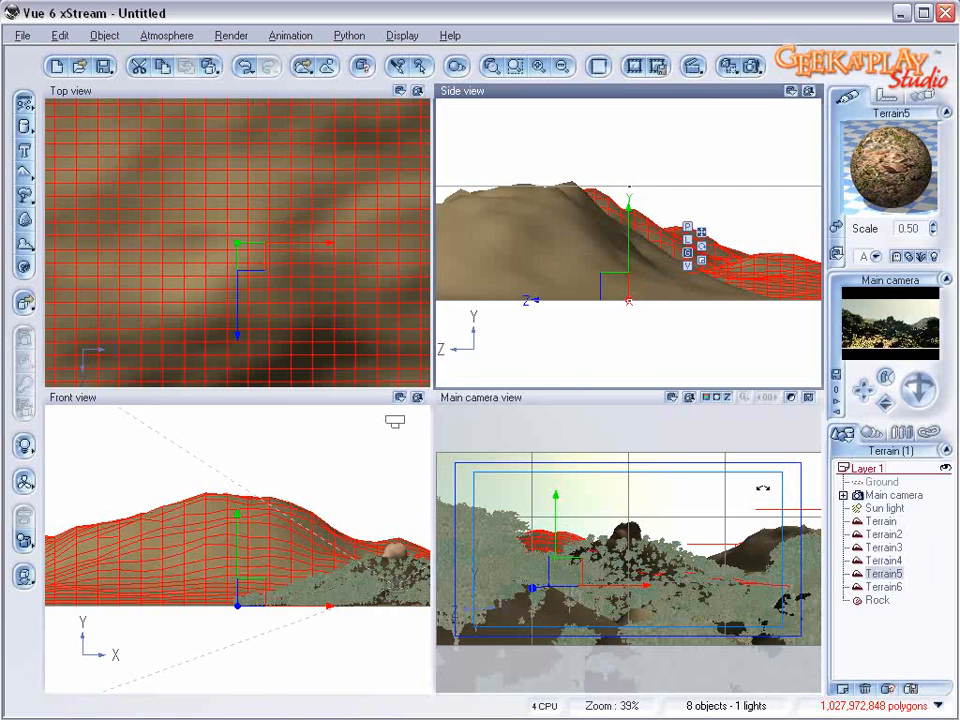
double_click(861, 169)
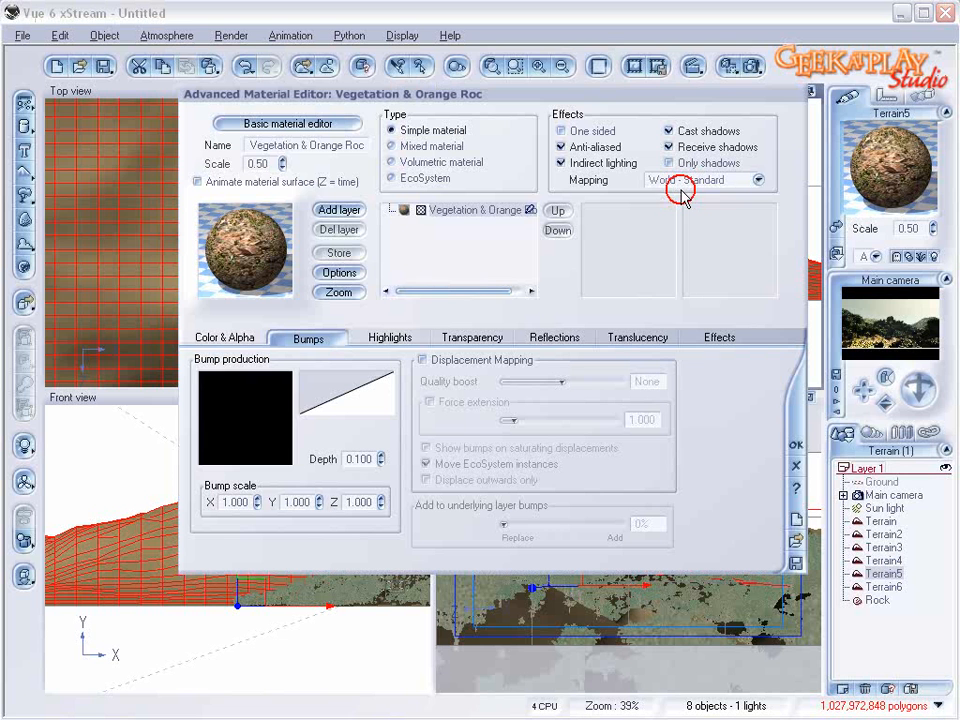
click(405, 178)
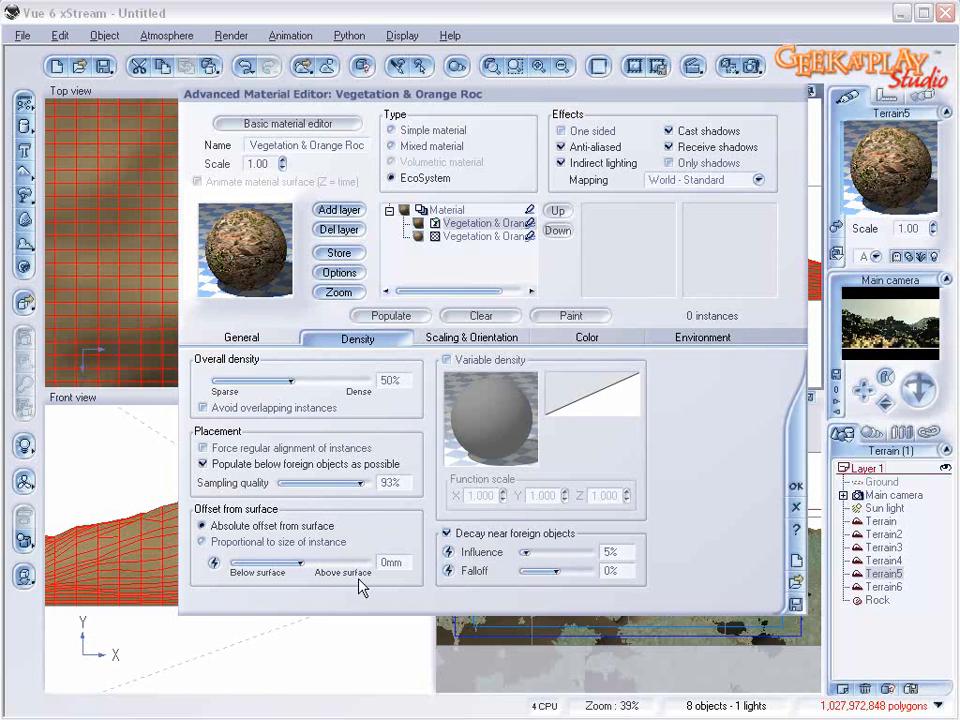
click(255, 336)
click(385, 587)
click(418, 613)
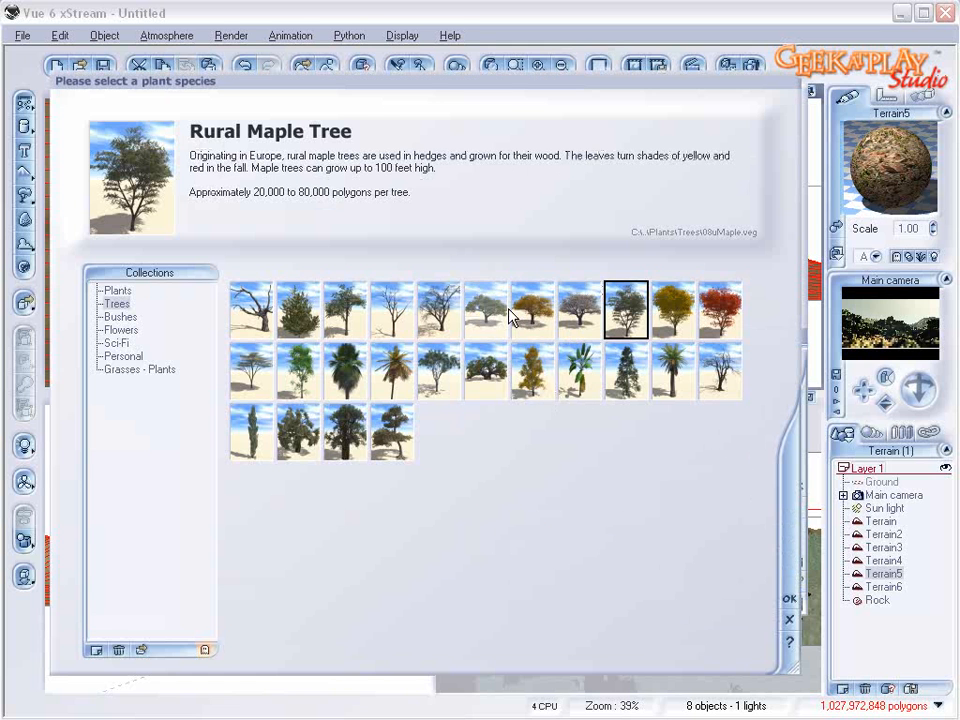
click(497, 313)
click(789, 599)
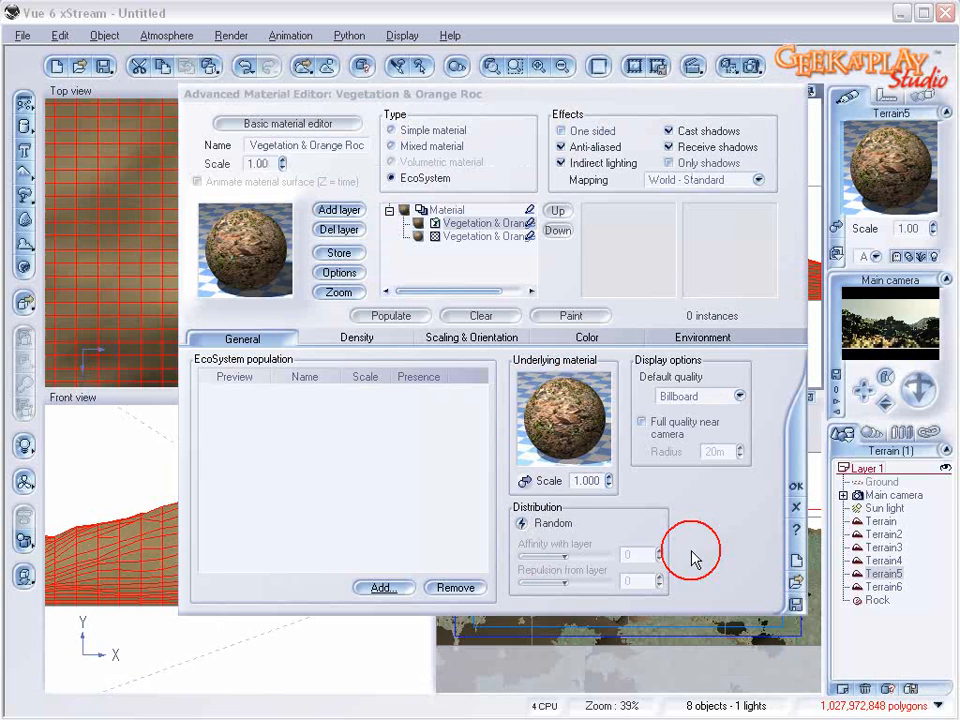
- Raise the fifth terrain's EcoSystem overall density to about 92%, set its overall scaling to 0.122, populate it and accept the material
click(356, 337)
click(385, 381)
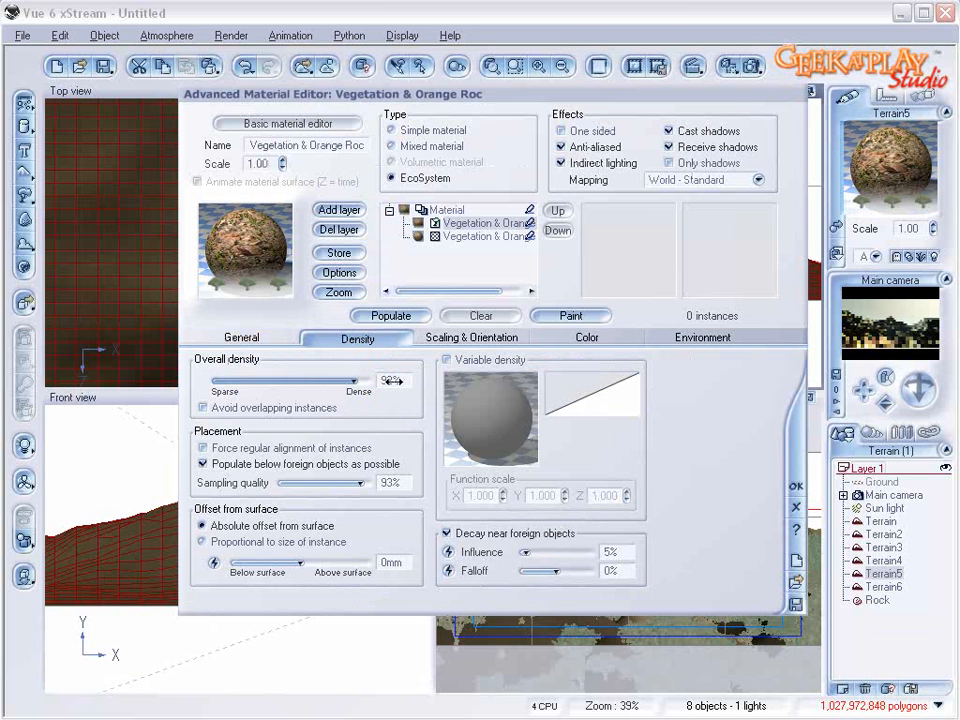
click(489, 336)
drag(320, 377, 267, 377)
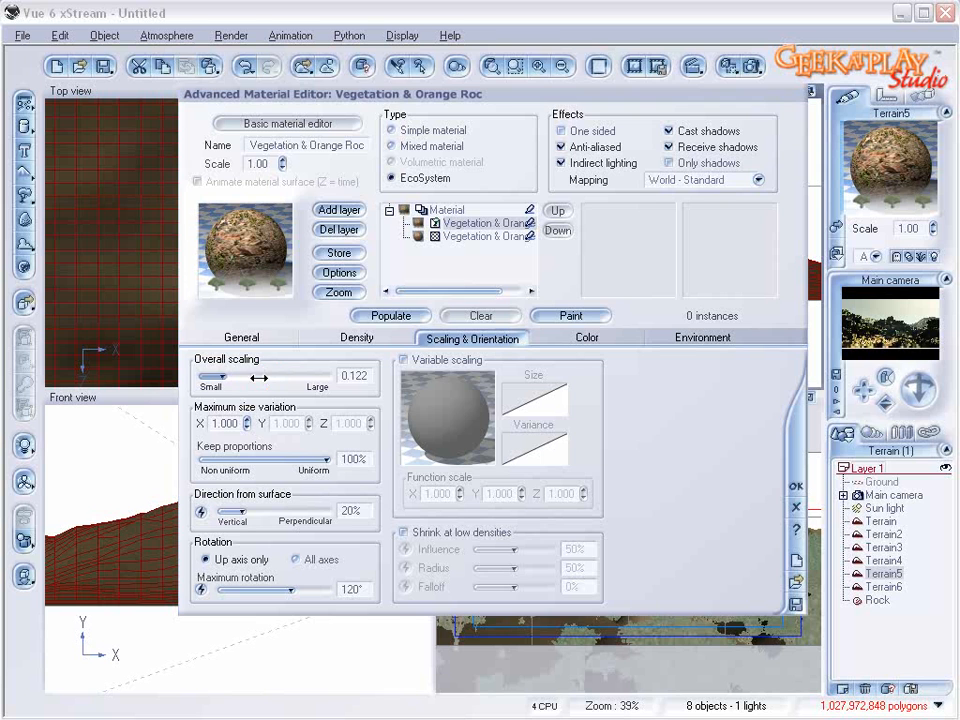
click(391, 316)
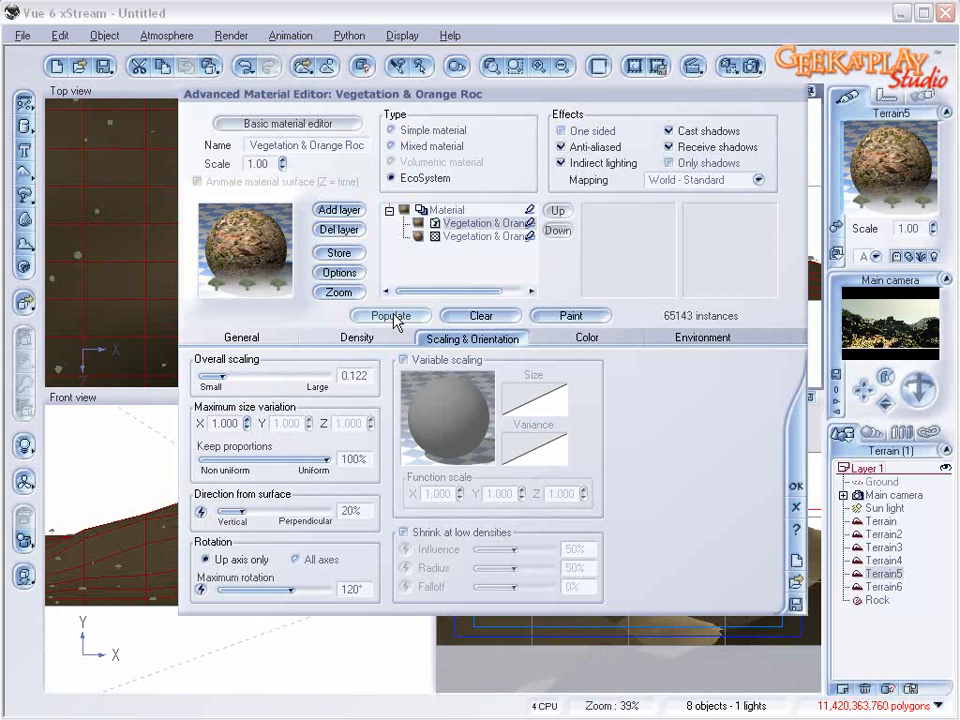
click(796, 485)
- Convert the sixth terrain's material to an EcoSystem and add the Summer Cherry Tree to its population
click(916, 587)
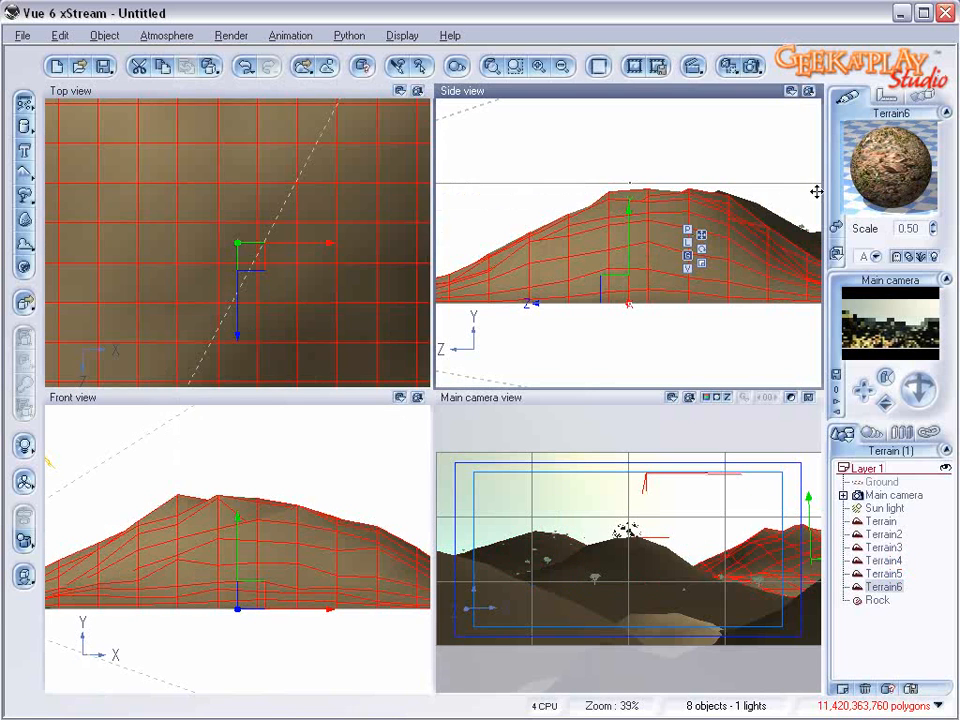
double_click(911, 189)
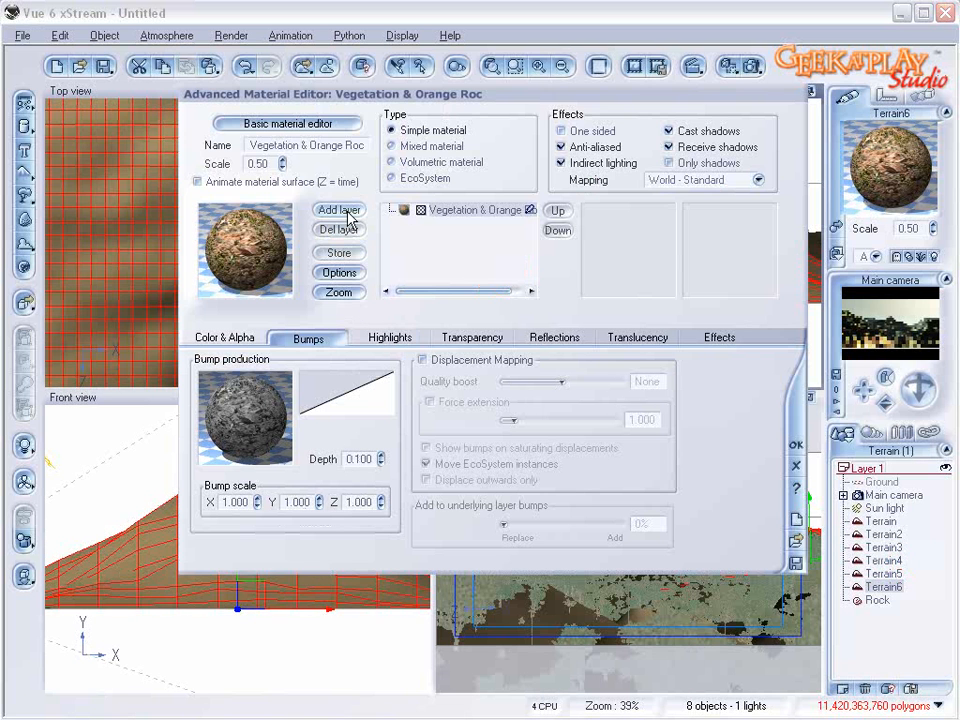
click(391, 178)
click(253, 337)
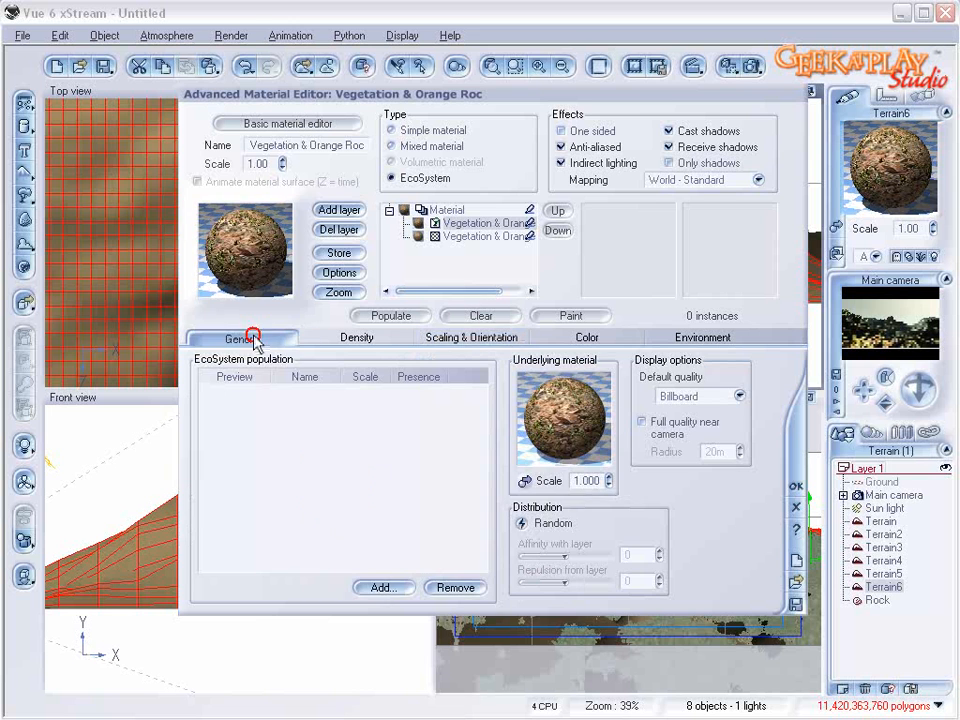
click(386, 587)
click(405, 604)
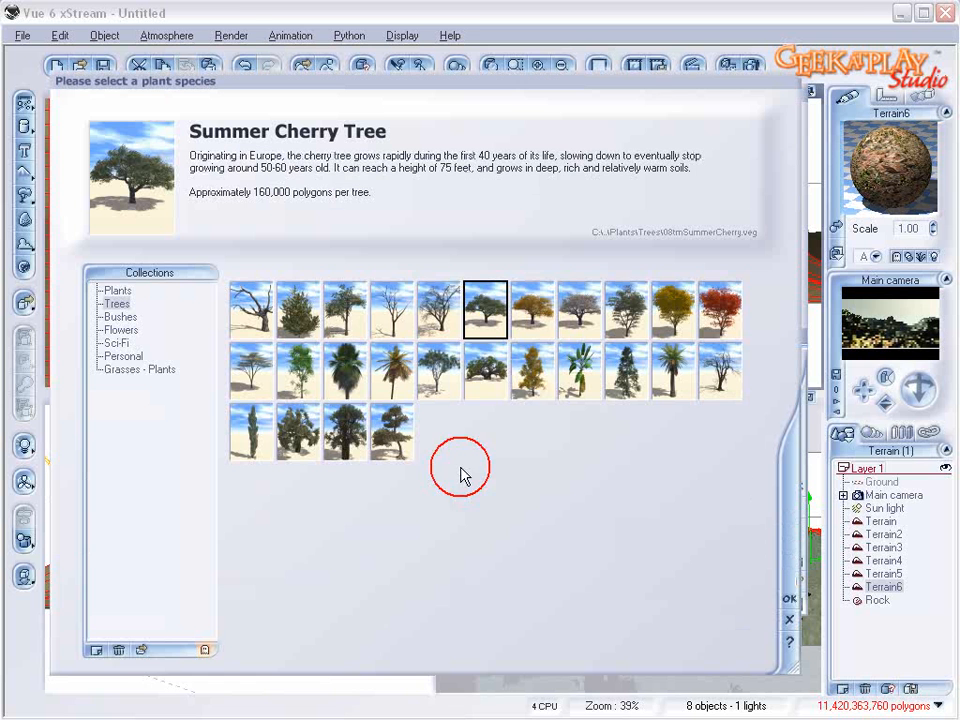
click(788, 600)
- Raise the sixth terrain's EcoSystem overall density, set its overall scaling to 0.058 and populate it
click(335, 338)
drag(291, 381, 339, 381)
click(446, 339)
drag(249, 376, 220, 376)
click(382, 314)
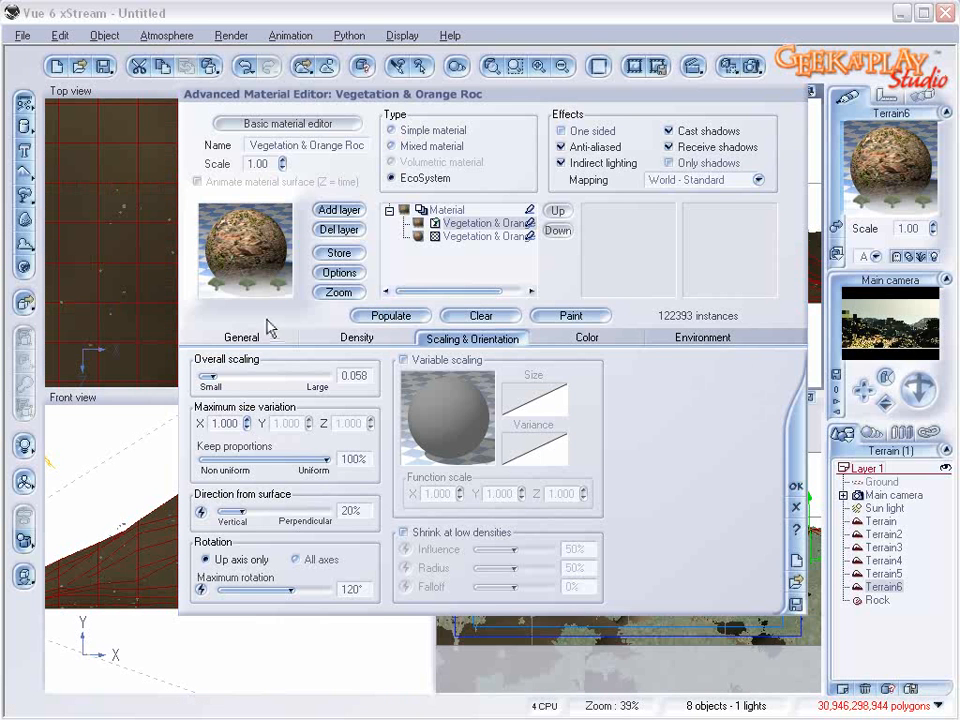
- Set the sixth terrain's EcoSystem overall scaling to 0.078, repopulate it and accept the material
drag(222, 369, 226, 369)
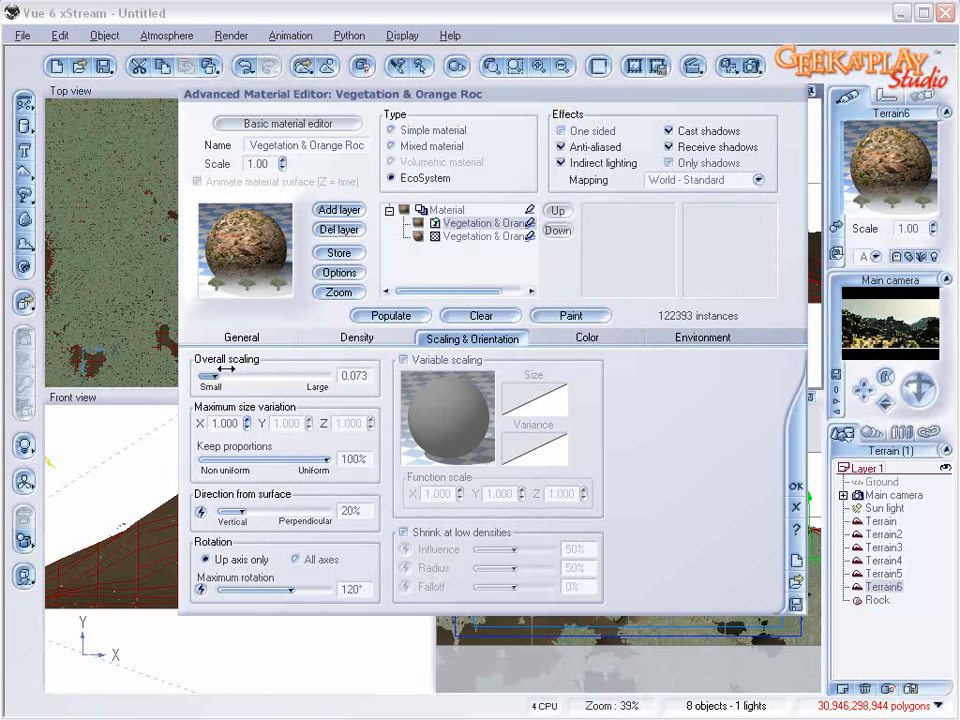
click(428, 315)
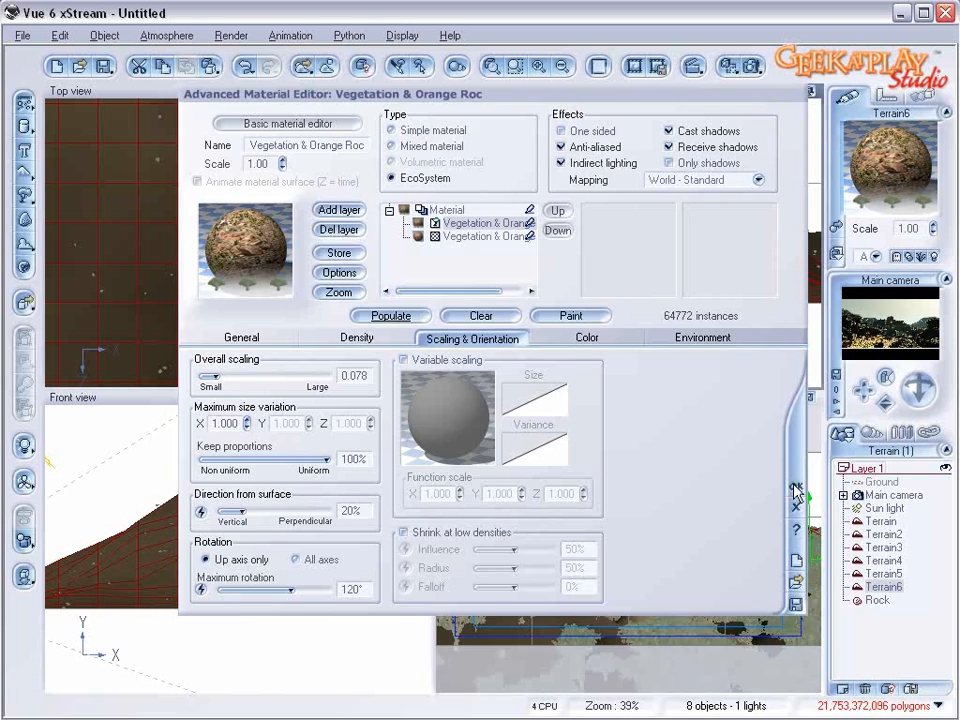
click(795, 487)
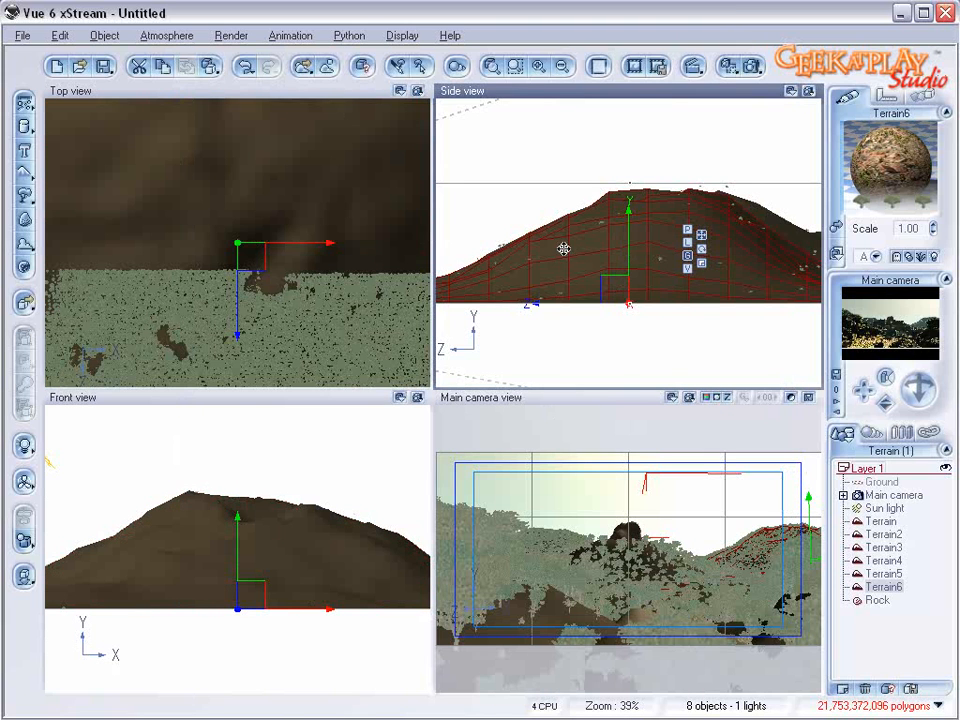
- Open the EcoSystem Painter from the fourth terrain's material and place a single Rural Maple Tree near the summit rock
click(885, 560)
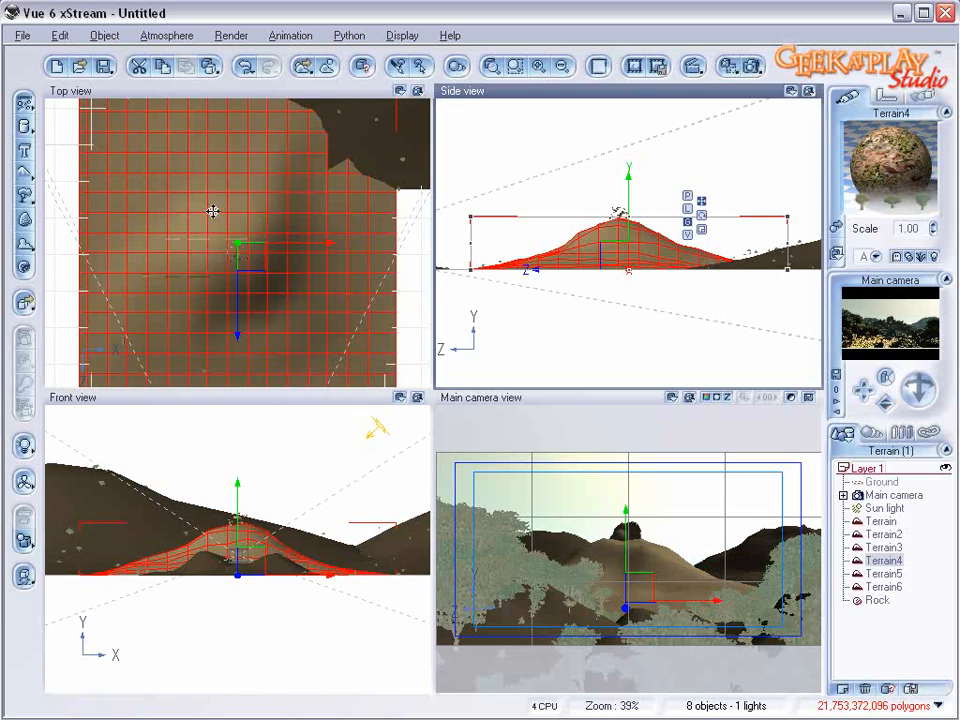
scroll(358, 241, up, 2)
right_drag(358, 240, 131, 269)
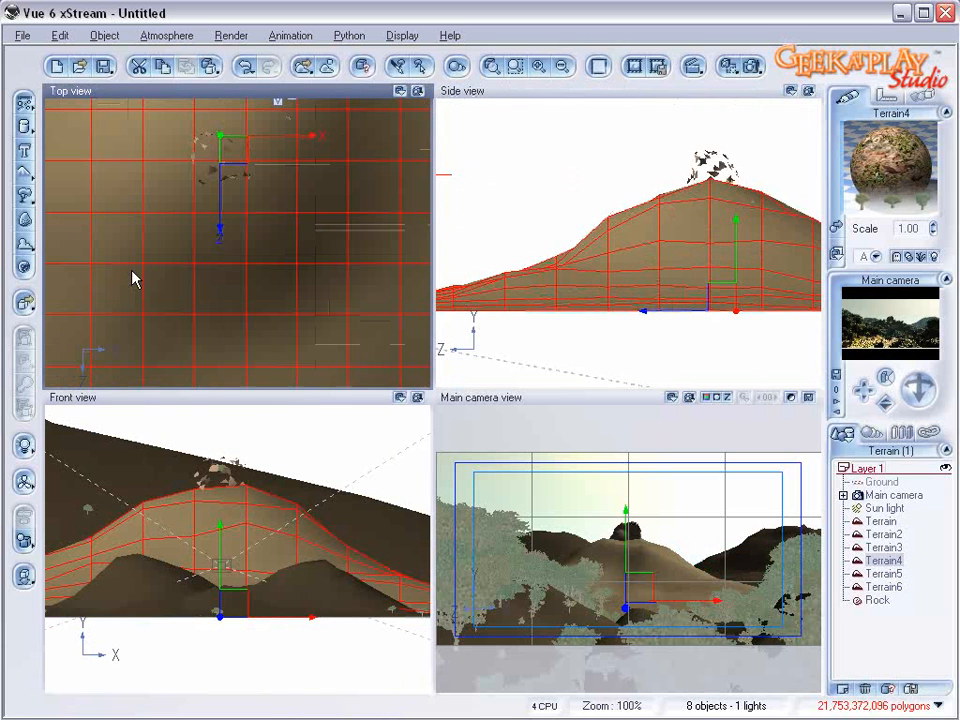
scroll(132, 270, down, 1)
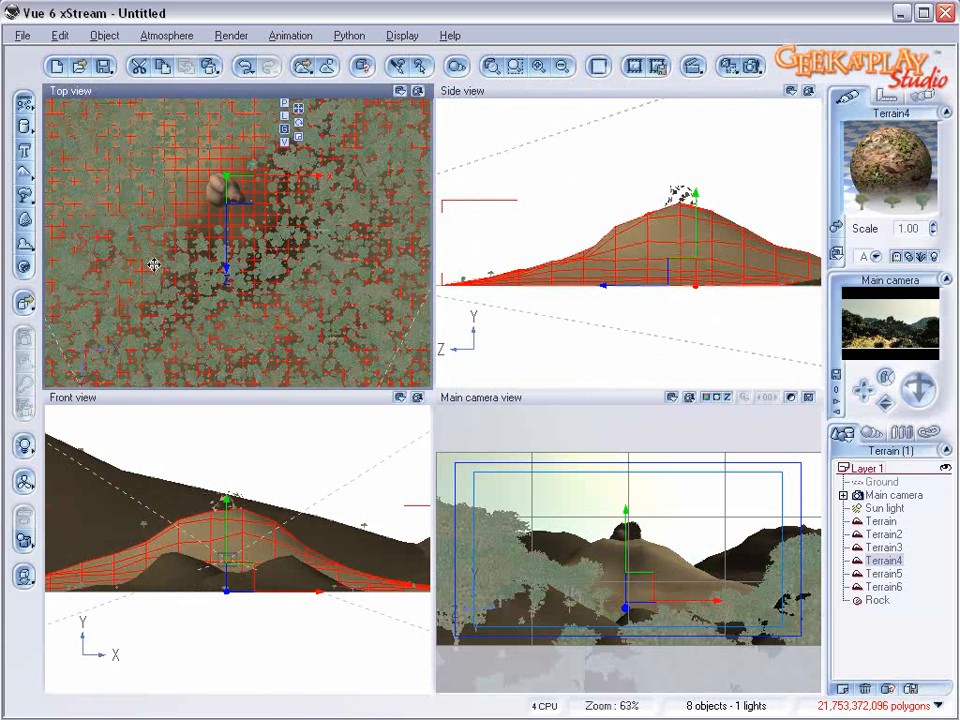
right_drag(154, 265, 165, 341)
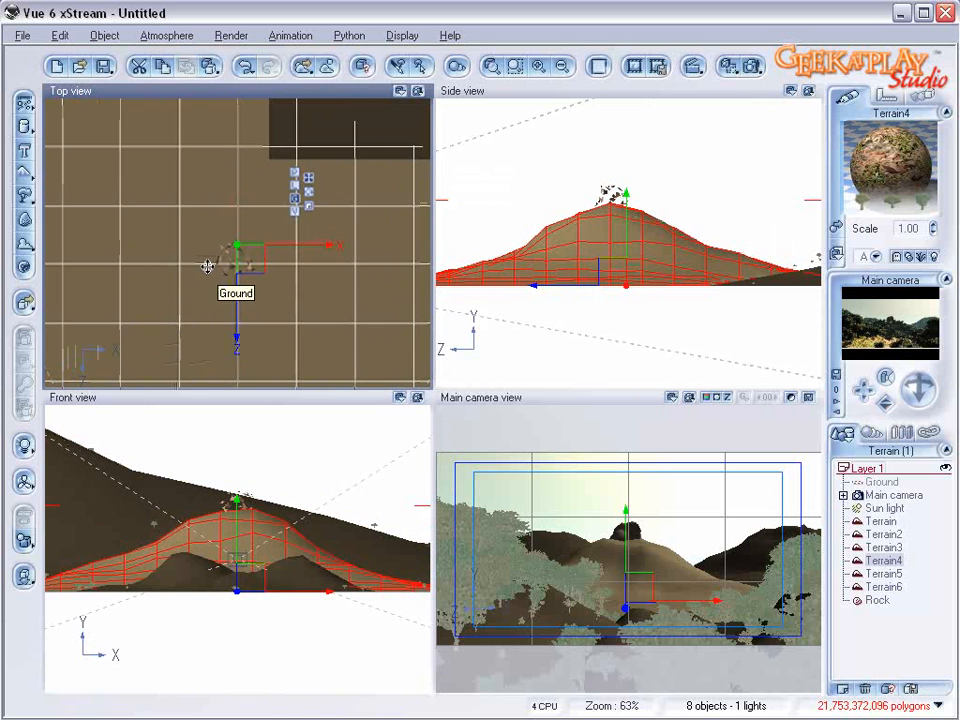
right_drag(294, 312, 296, 284)
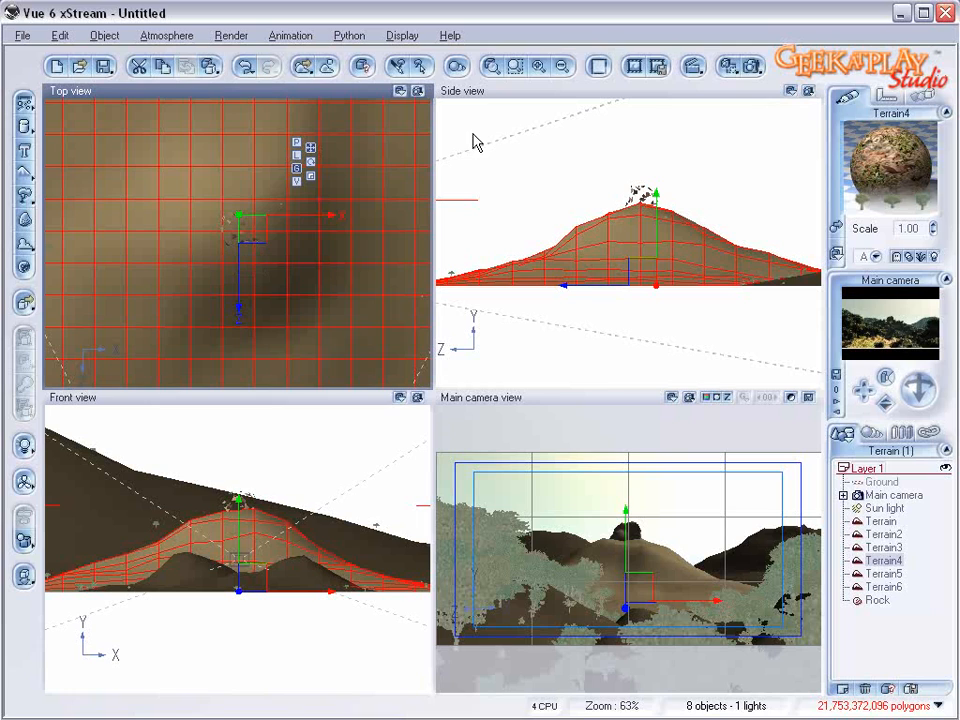
right_click(875, 150)
click(862, 107)
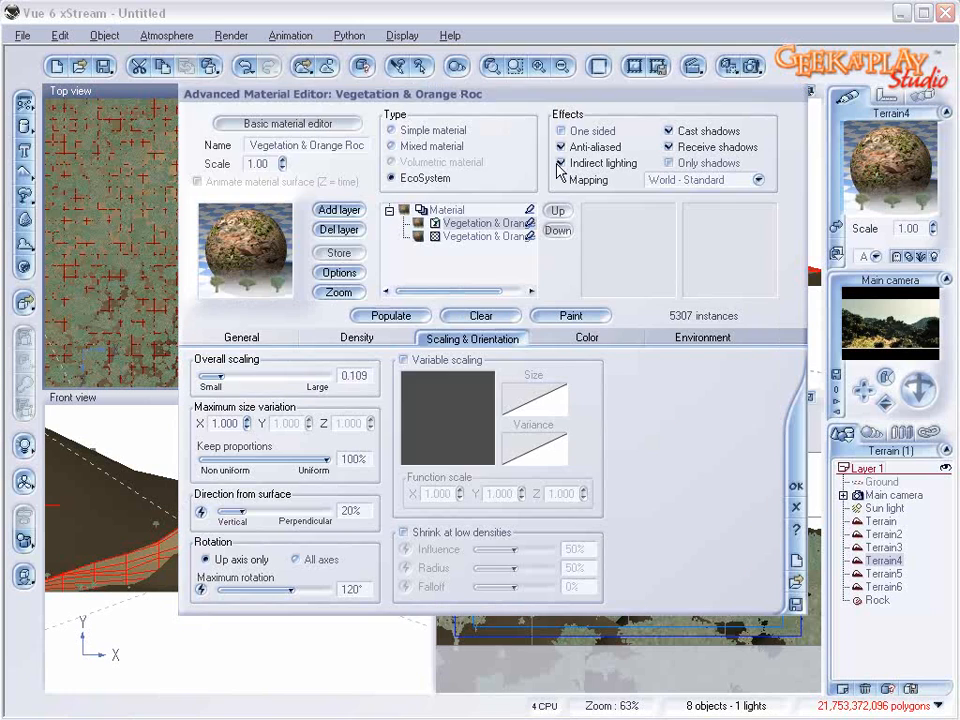
drag(340, 90, 571, 82)
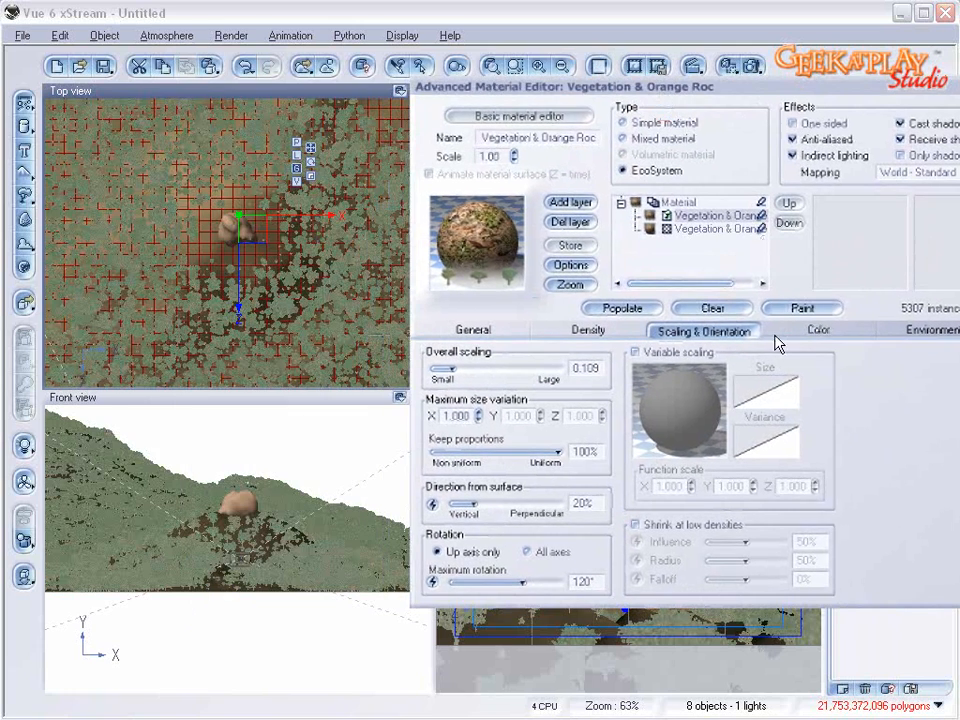
click(803, 309)
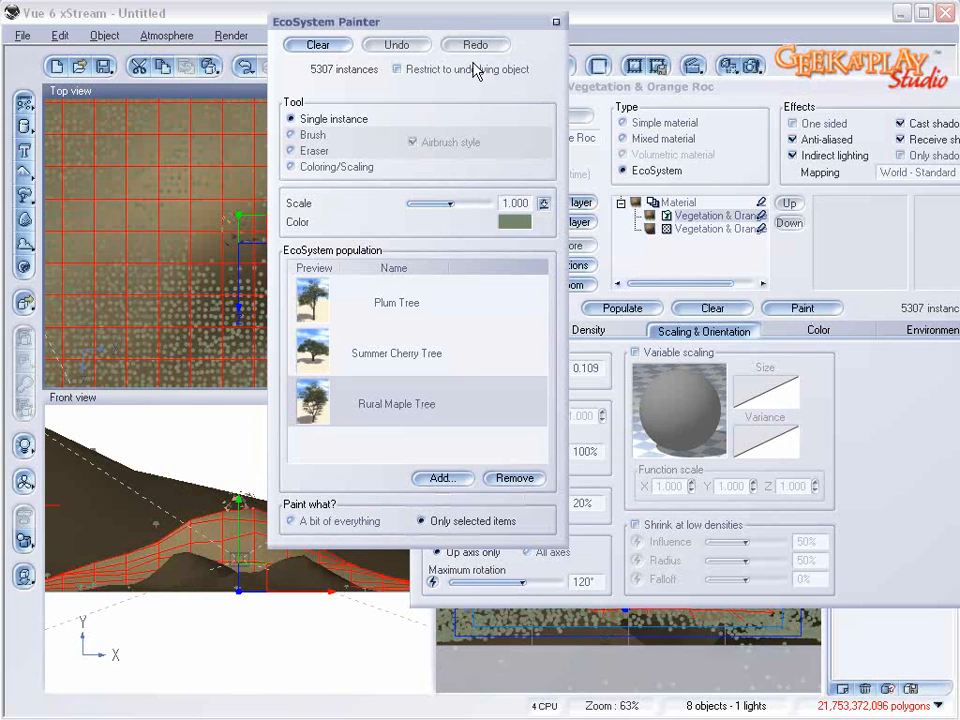
mouse_move(397, 32)
mouse_down()
mouse_move(671, 43)
mouse_move(627, 86)
mouse_up()
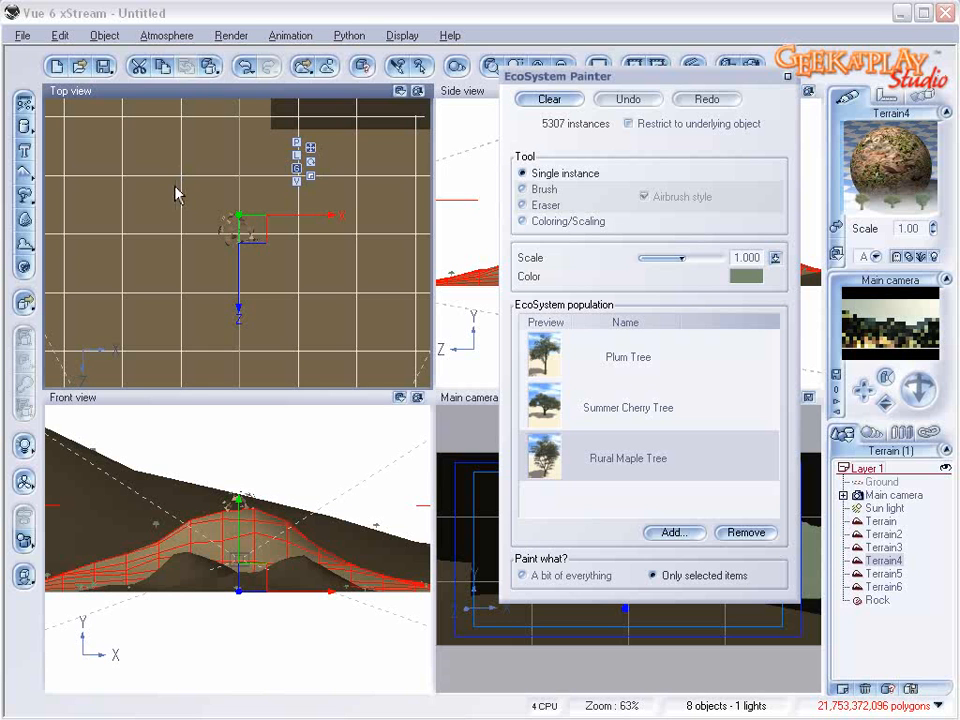
click(210, 190)
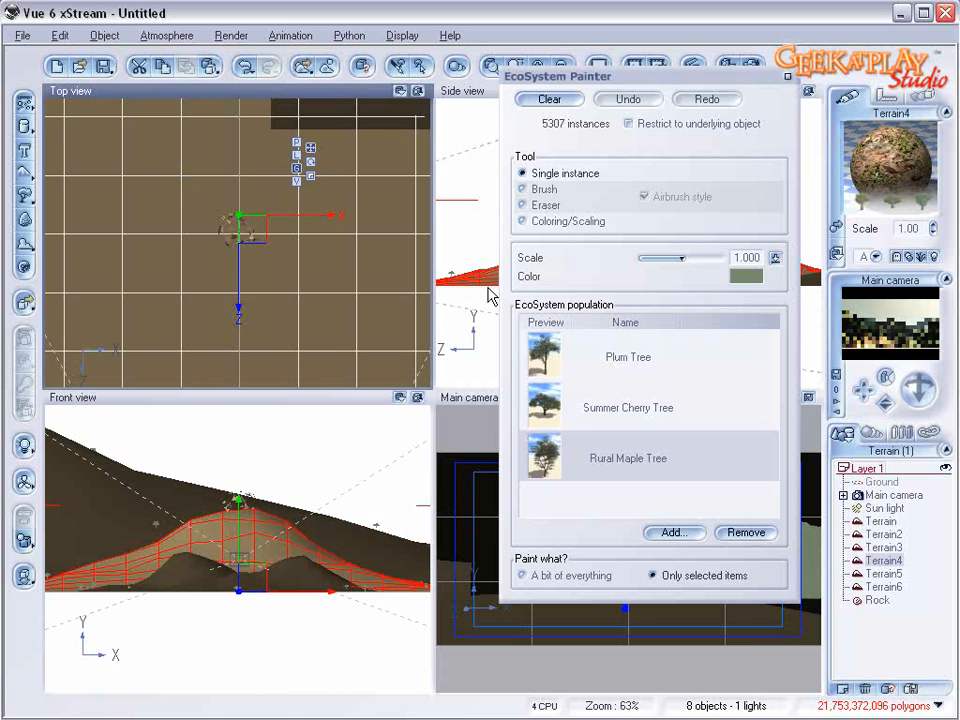
- Brush a mix of Plum, Summer Cherry and Rural Maple trees onto the bare ground around the summit rock, restricted to the underlying object
scroll(279, 260, down, 2)
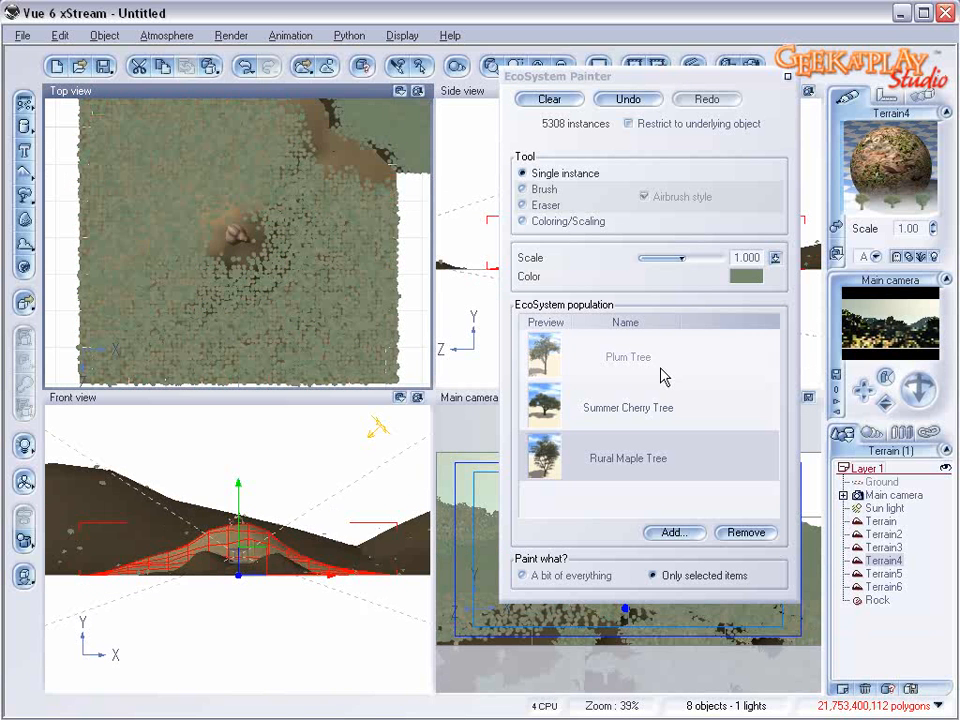
click(620, 344)
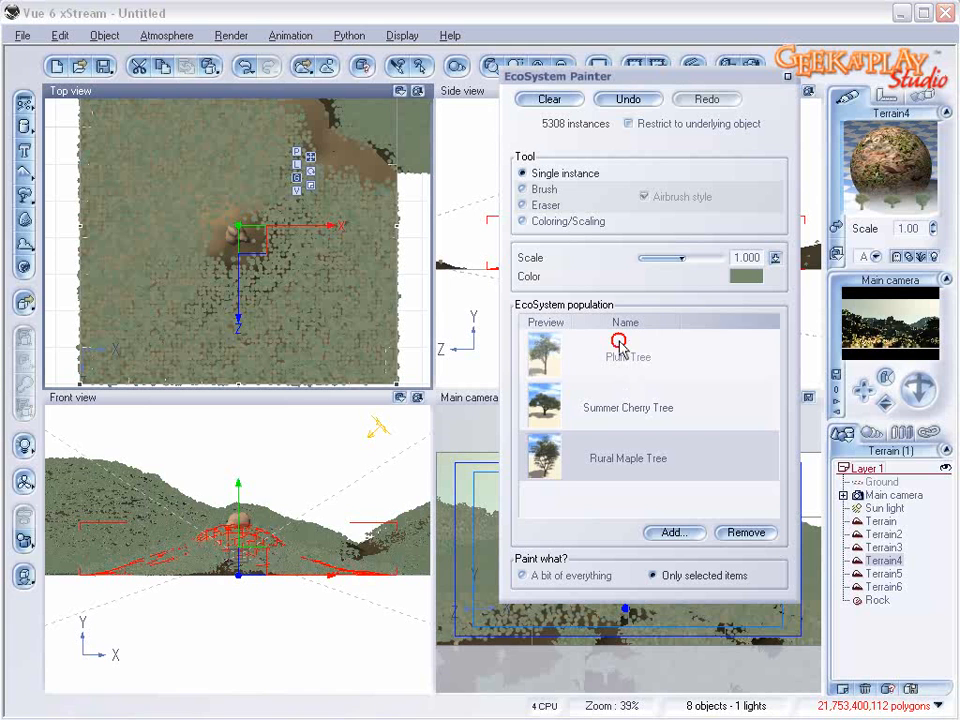
shift+click(635, 457)
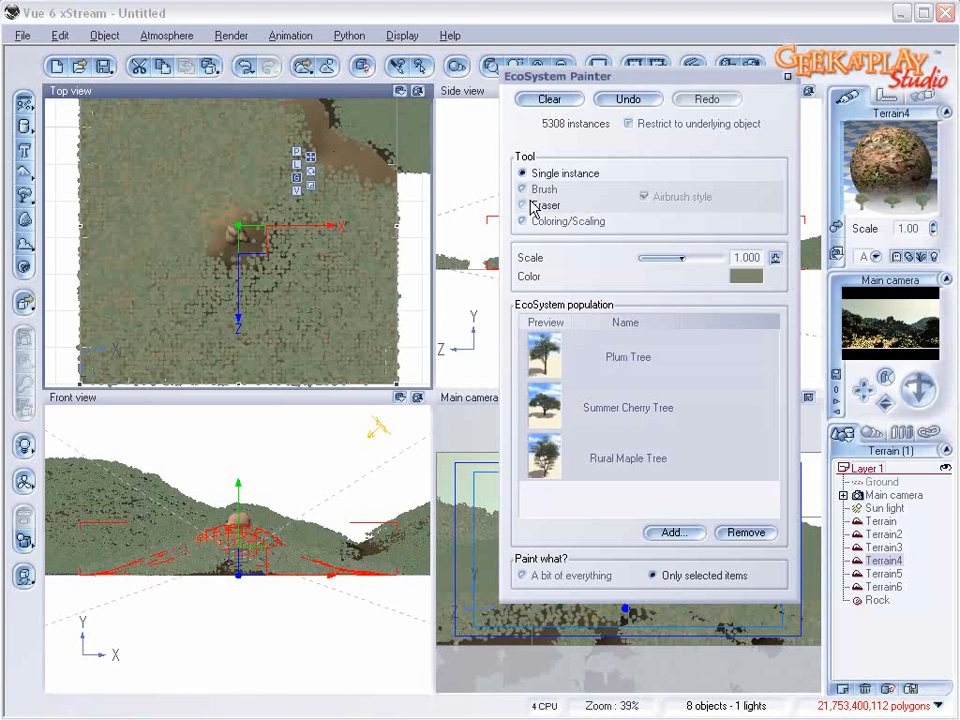
click(558, 189)
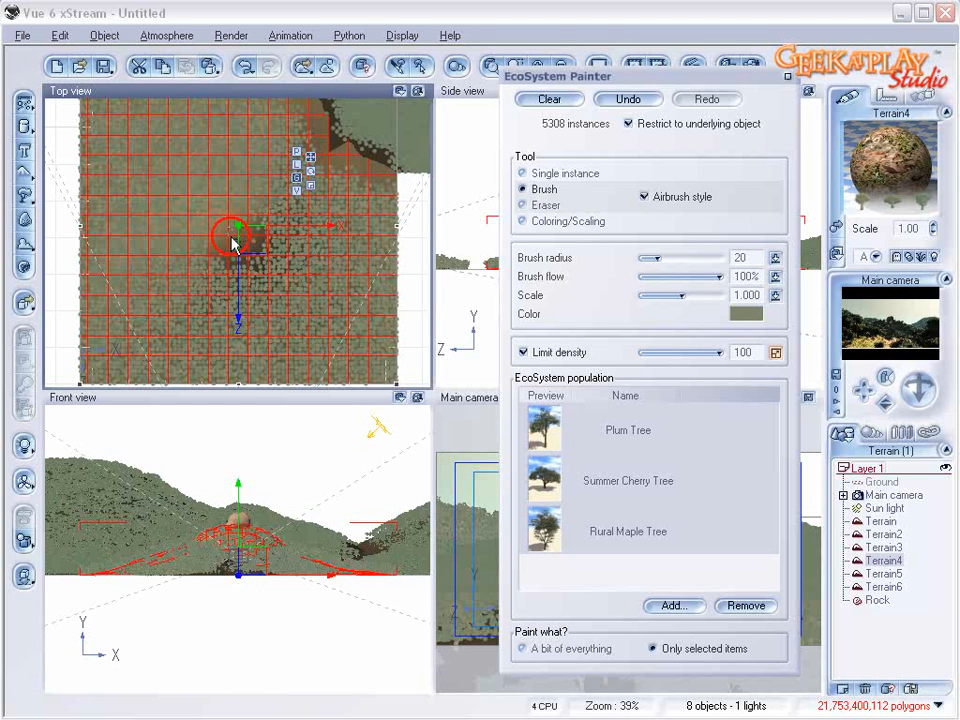
drag(232, 242, 236, 232)
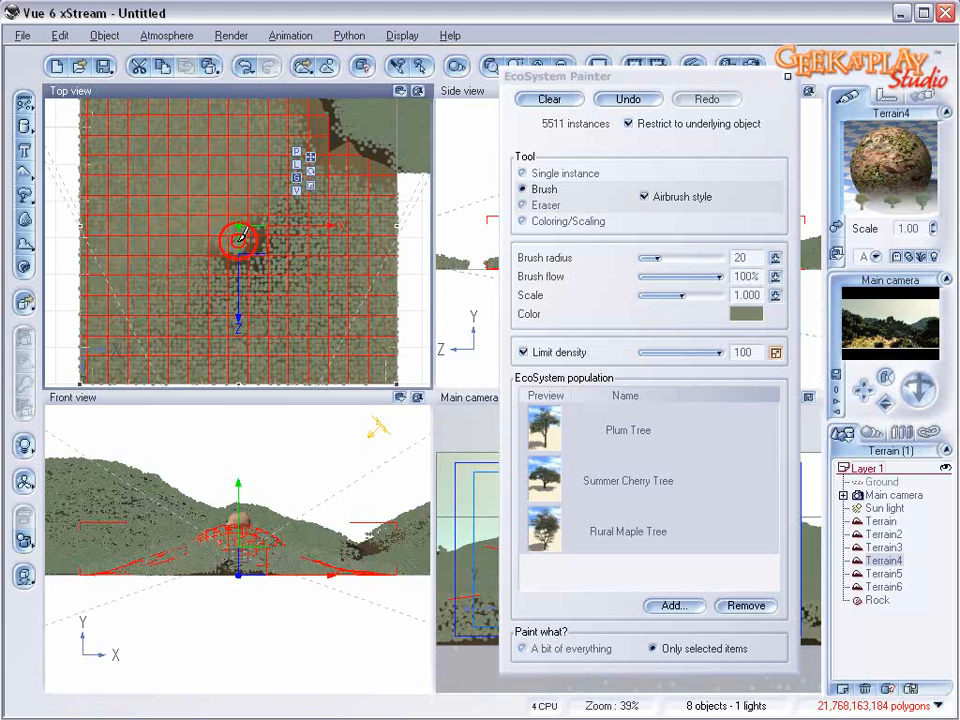
click(242, 233)
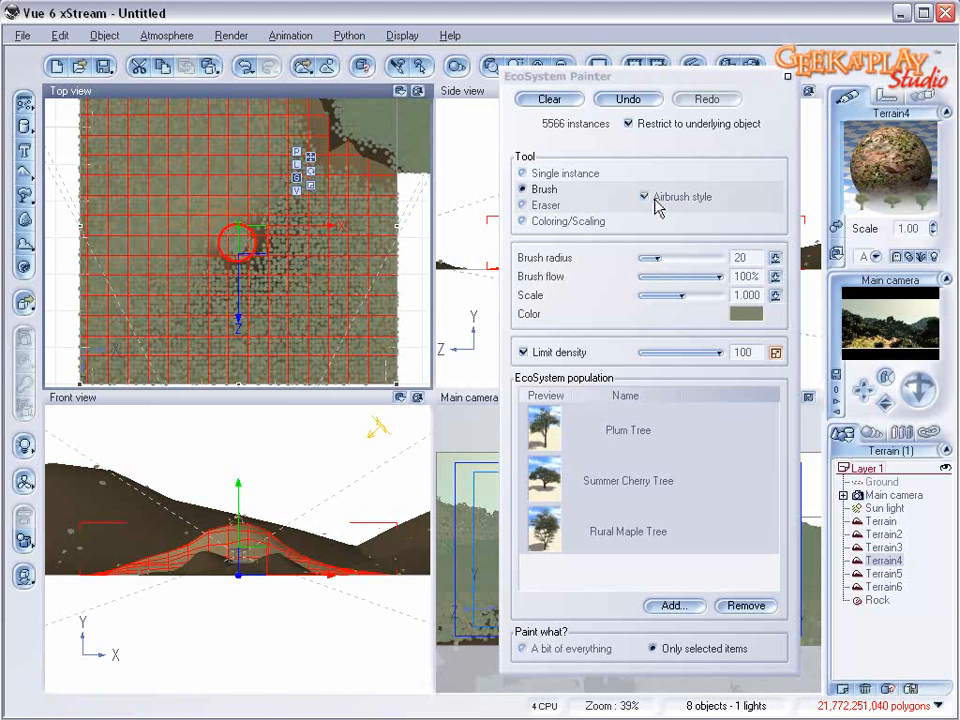
- Set the brush radius to 31 and paint more trees around the summit rock
click(667, 254)
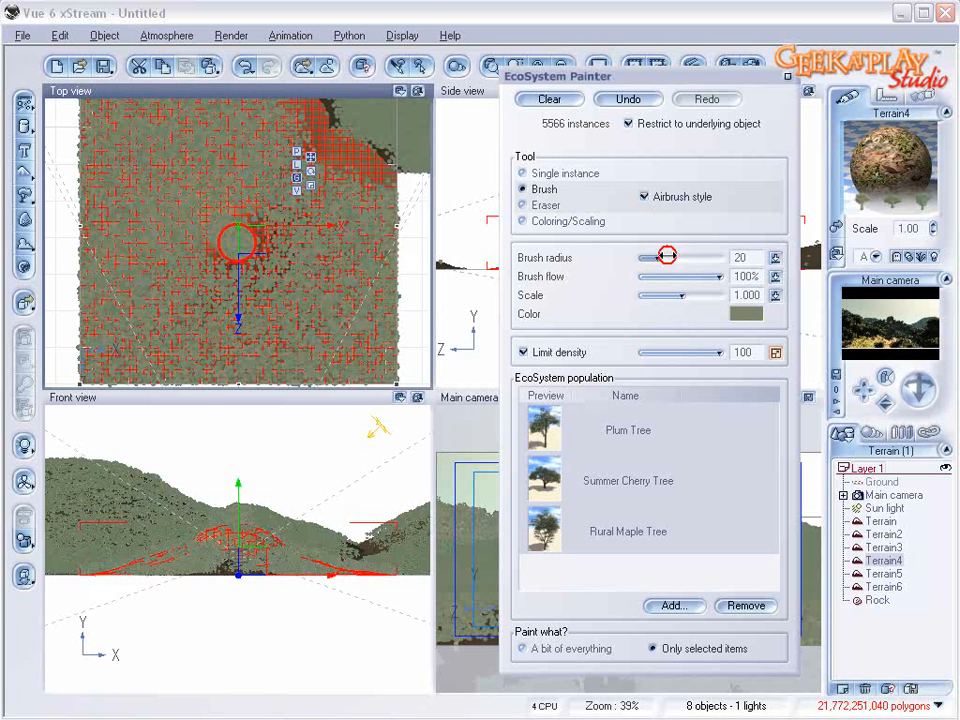
click(225, 231)
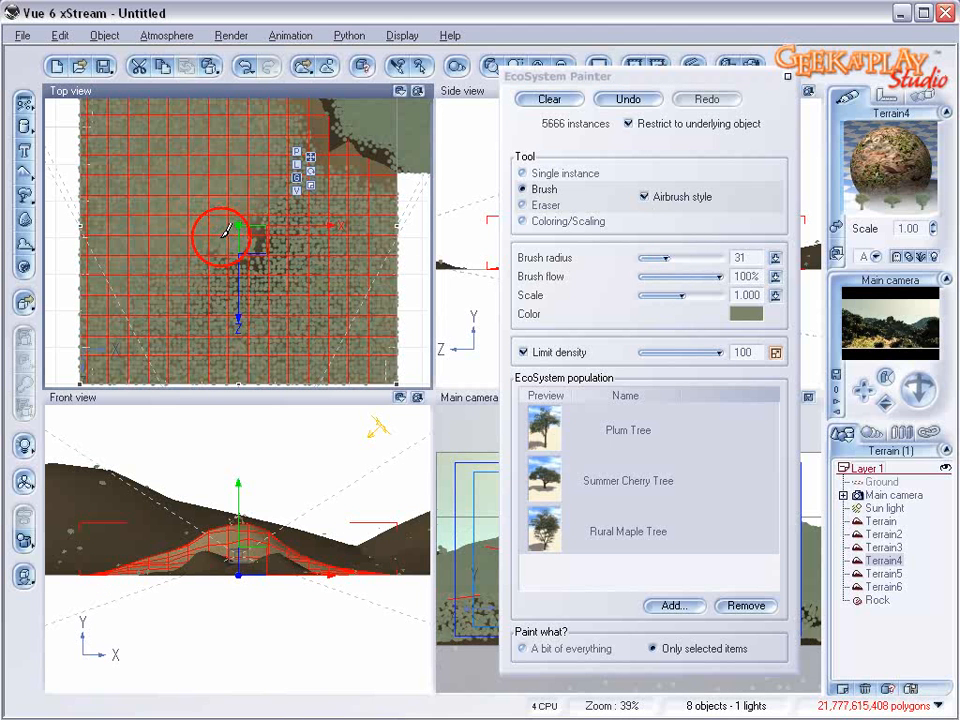
drag(225, 231, 238, 230)
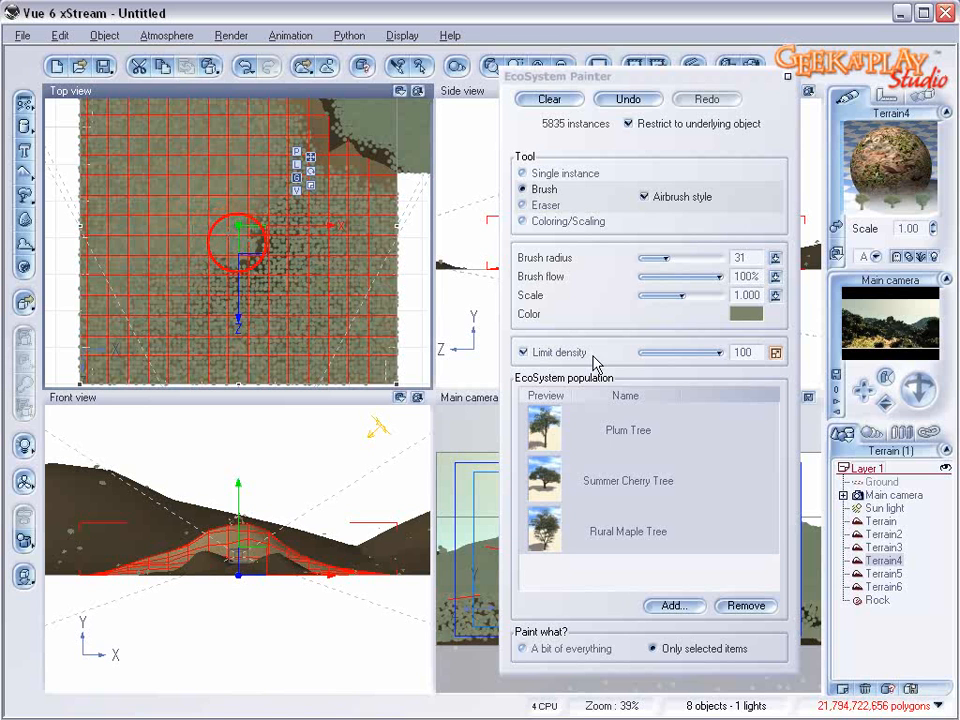
- Turn off the EcoSystem Painter's density limit and brush more trees densely onto the summit of the fourth terrain
click(541, 352)
drag(236, 236, 237, 242)
mouse_move(598, 83)
mouse_down()
mouse_move(896, 88)
mouse_move(838, 91)
mouse_up()
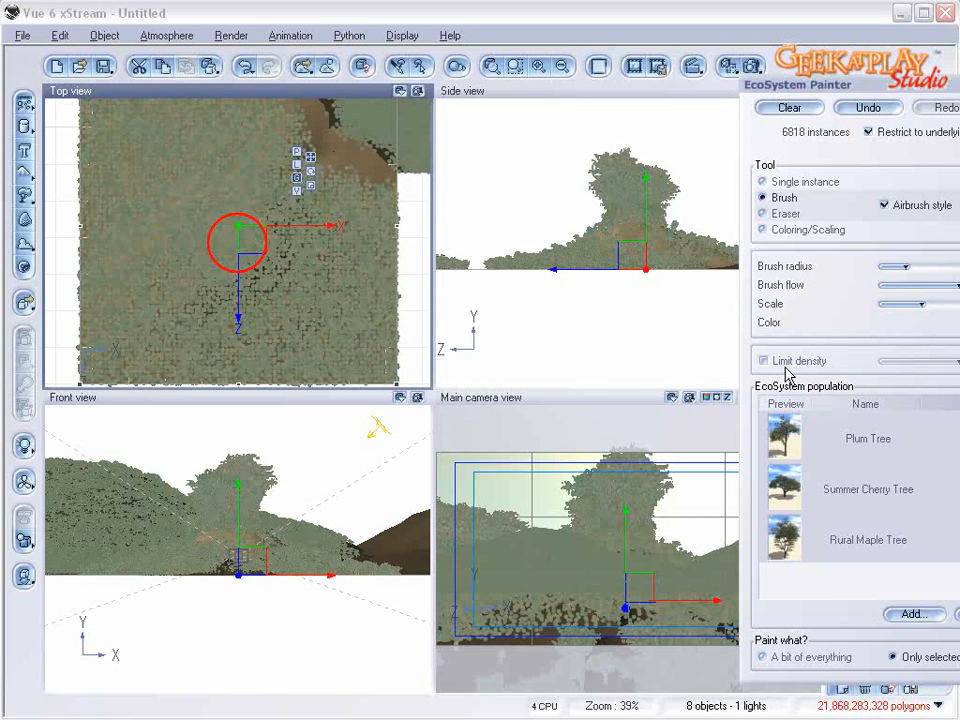
- Render a preview of the densely painted summit and close the EcoSystem Painter
click(755, 63)
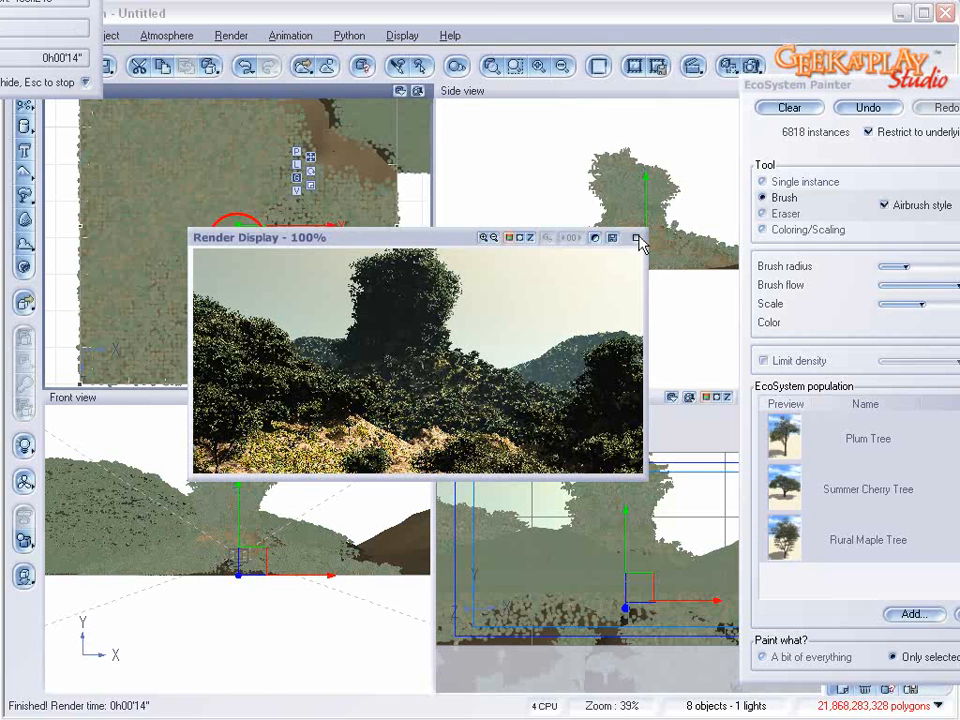
click(637, 239)
drag(862, 88, 536, 96)
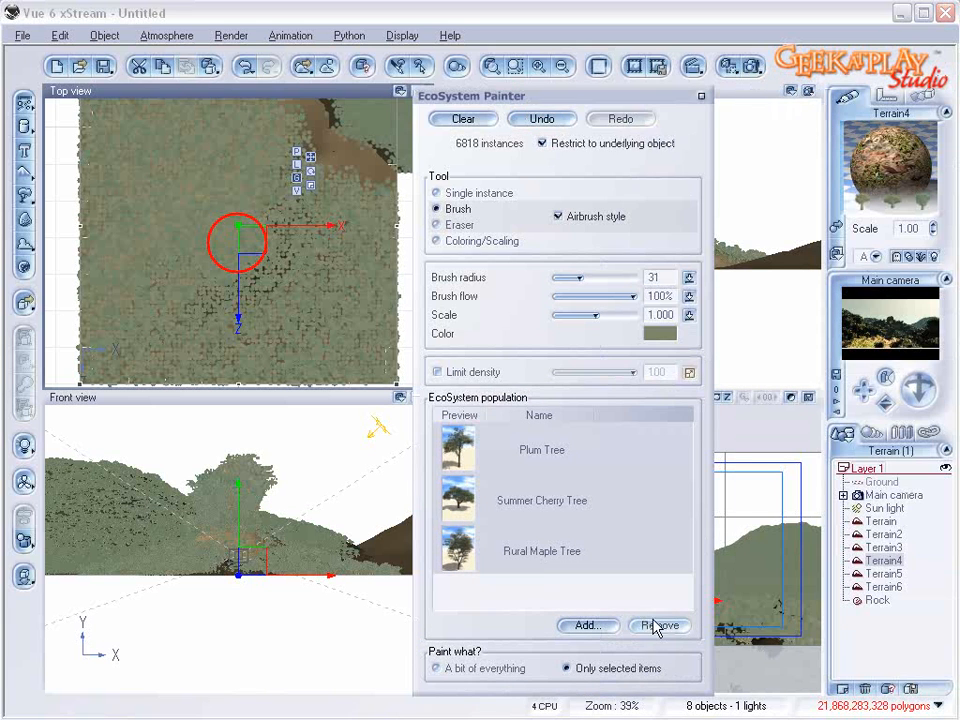
click(701, 95)
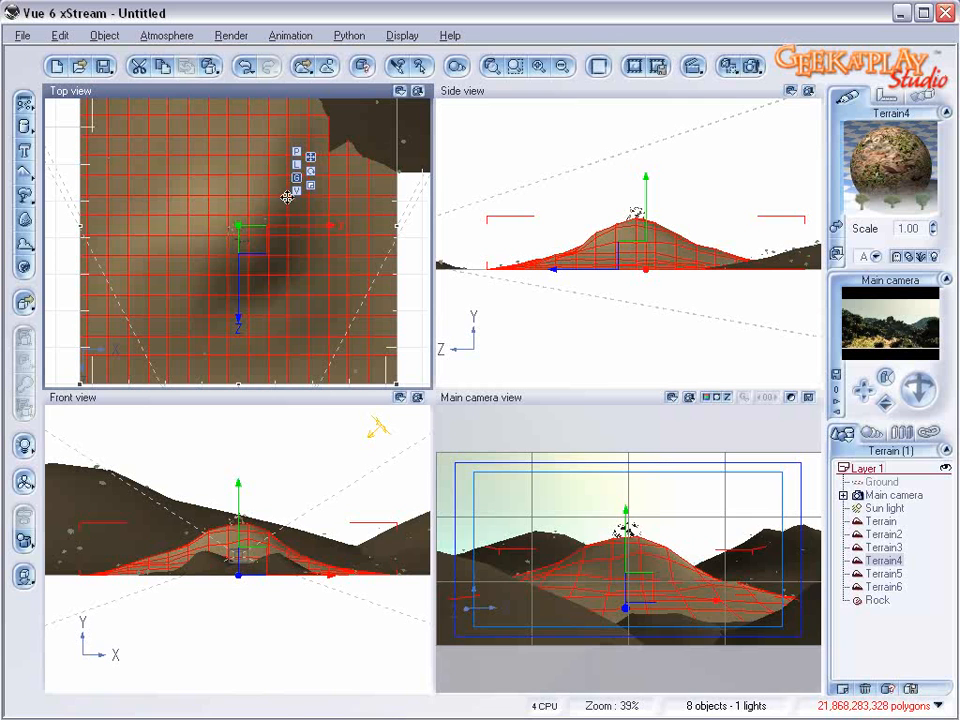
- Add a Summer Cherry Tree as a separate plant and raise it onto the summit of the fourth terrain
click(22, 195)
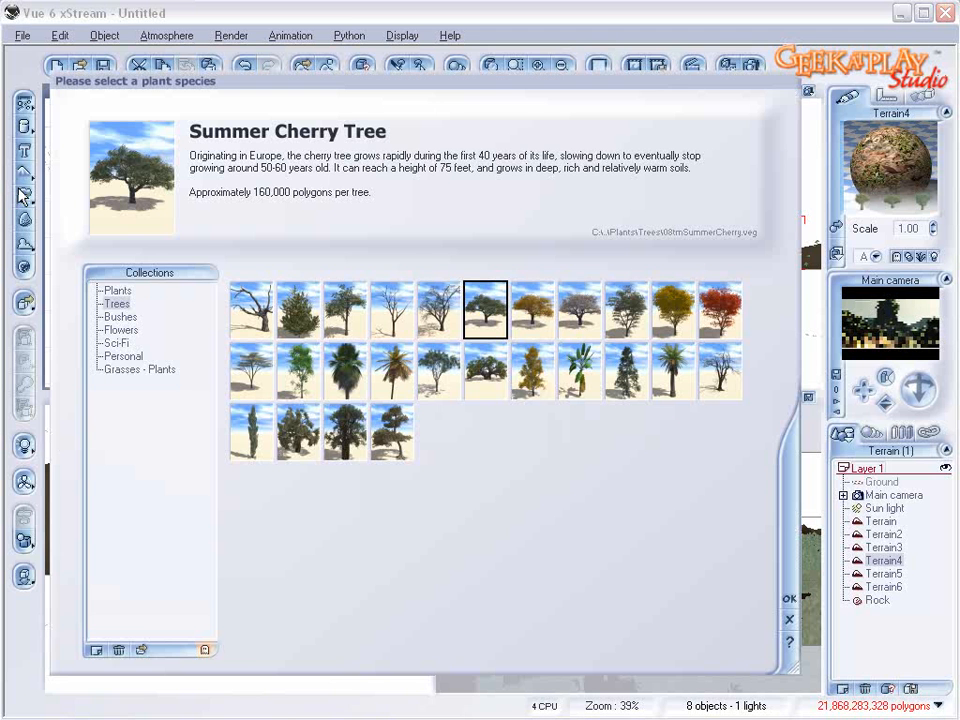
click(787, 600)
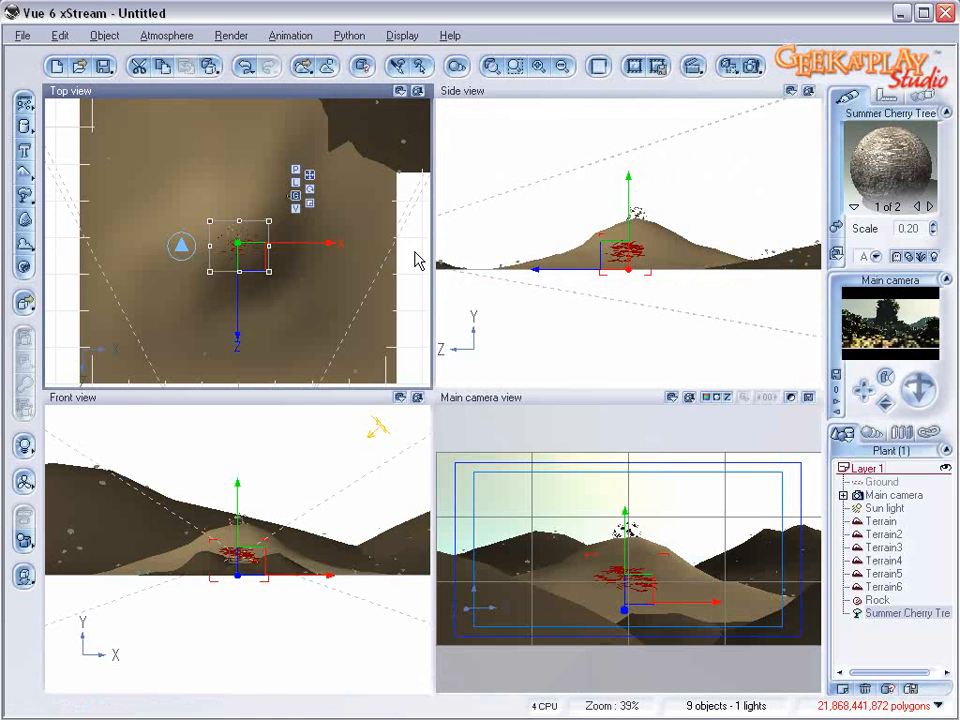
drag(615, 257, 621, 214)
scroll(618, 231, up, 5)
right_drag(618, 231, 604, 375)
drag(253, 230, 253, 183)
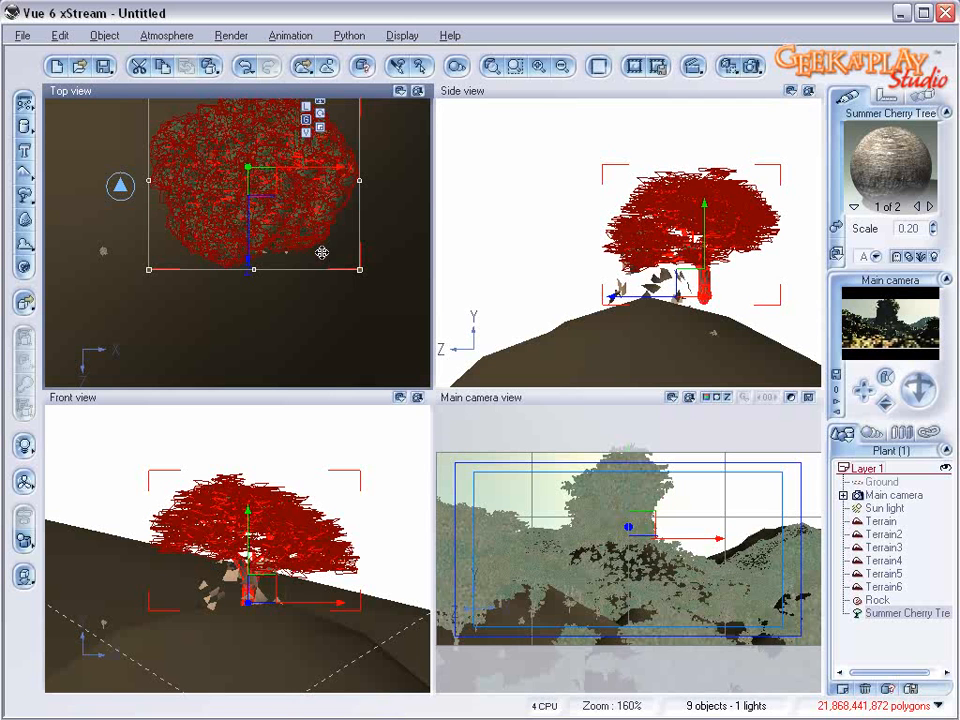
- Shift the cherry tree sideways and along the depth axis so it stands at the summit rock, slightly raised
drag(261, 202, 298, 213)
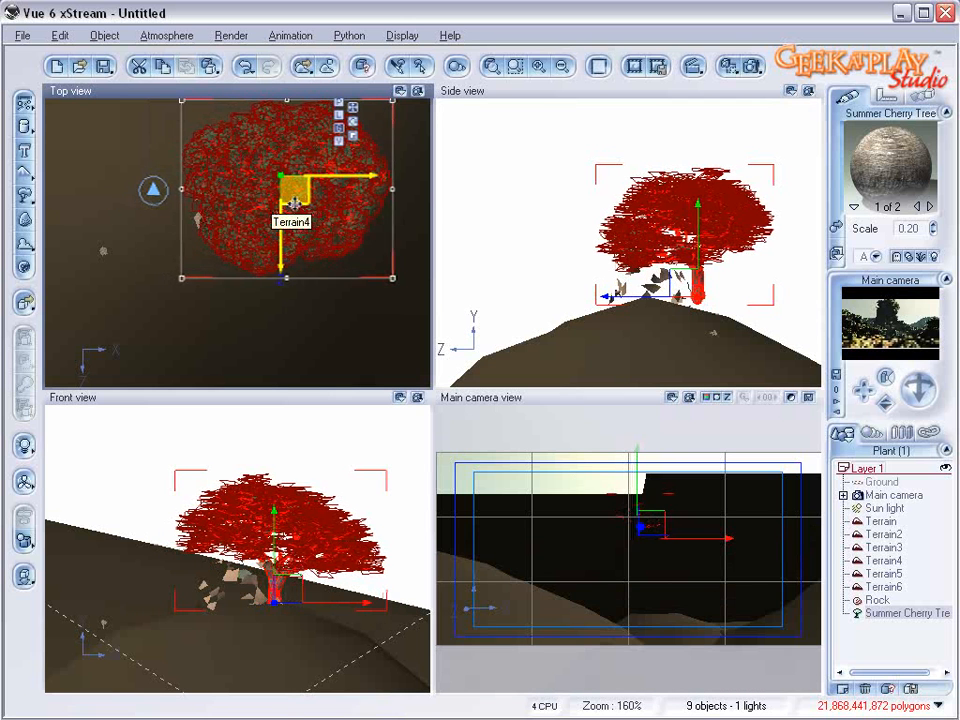
click(738, 528)
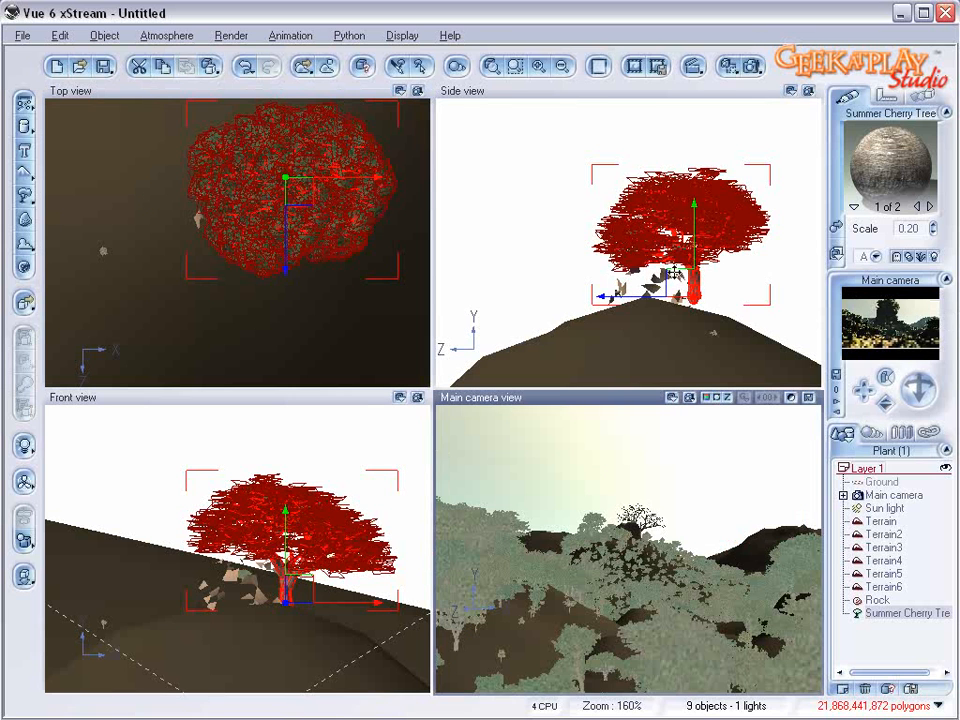
click(678, 270)
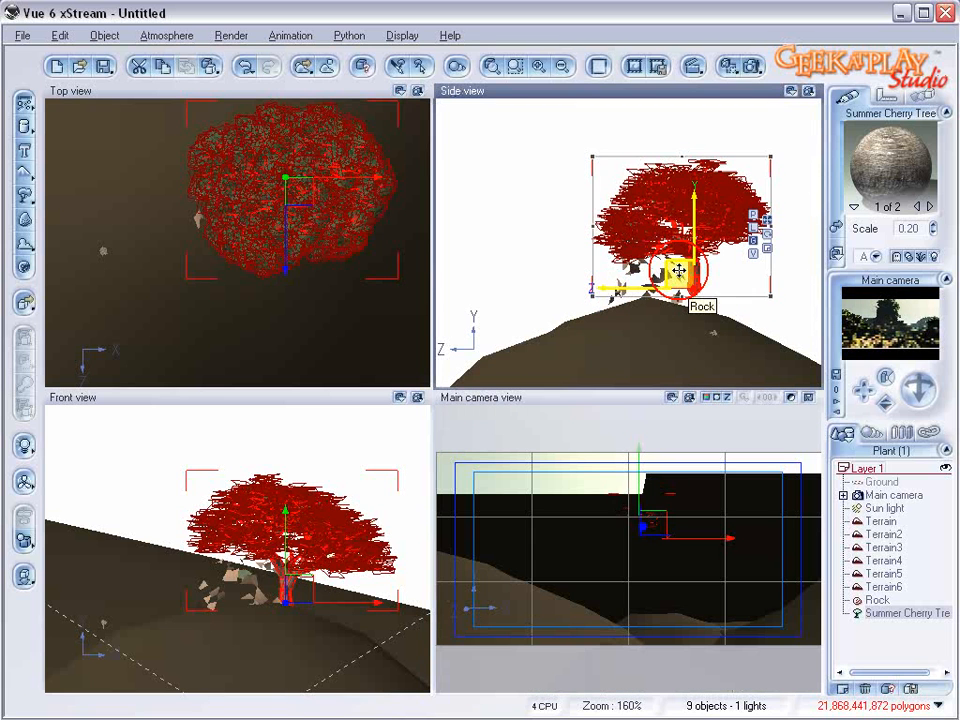
drag(678, 270, 641, 262)
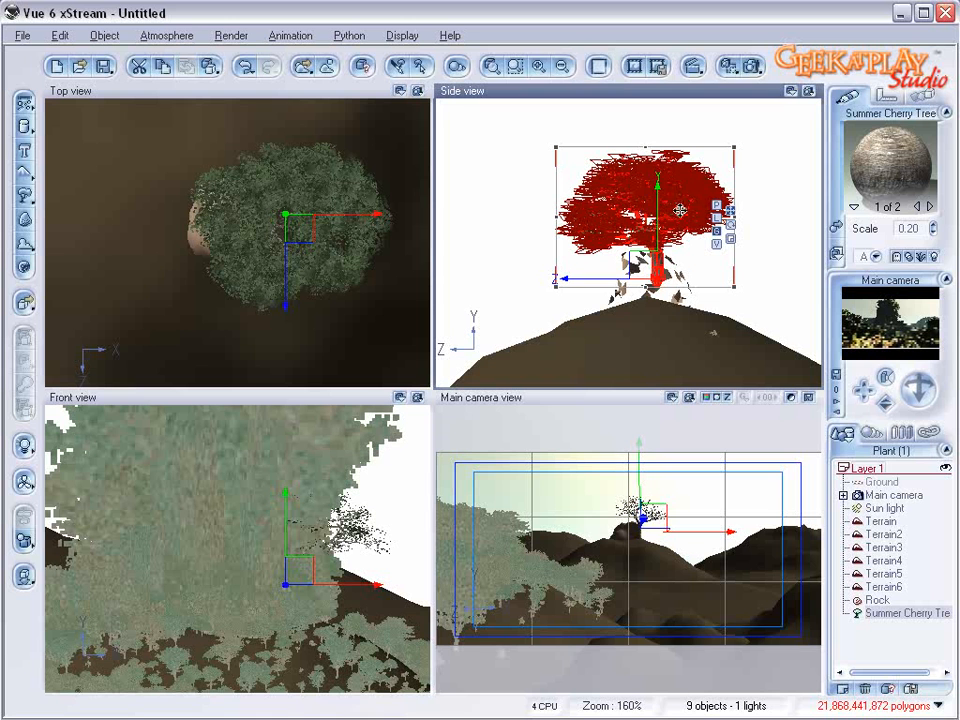
- Duplicate the cherry tree, place the copy higher and to the right of the original, and tilt its crown outward to the right
alt+drag(659, 212, 659, 175)
drag(290, 222, 329, 222)
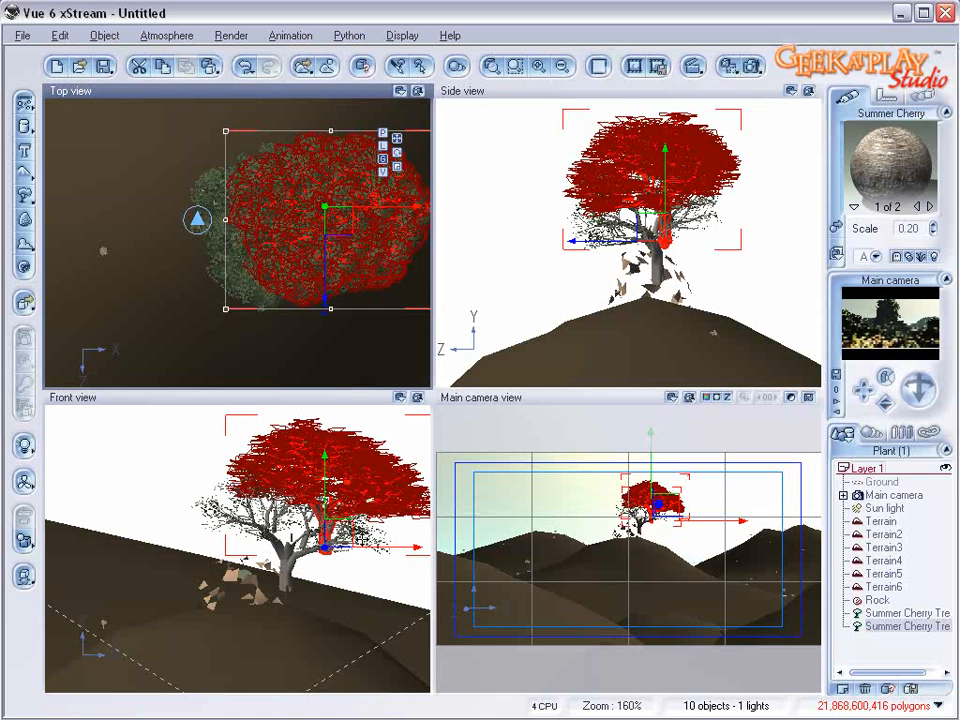
drag(240, 566, 183, 500)
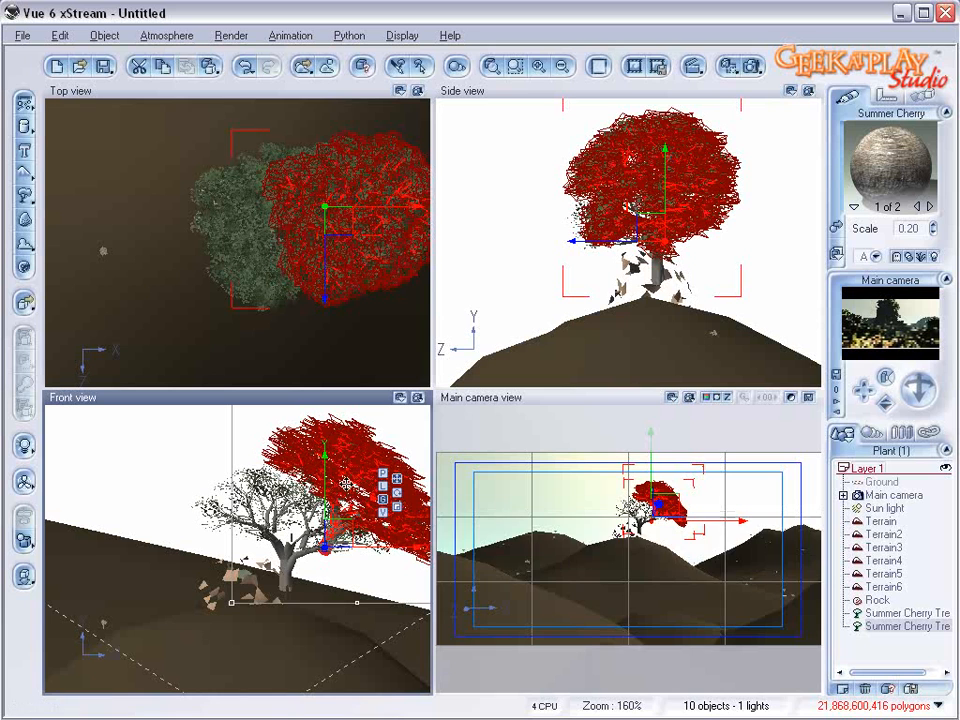
drag(337, 512, 349, 512)
scroll(239, 262, down, 3)
scroll(239, 262, down, 5)
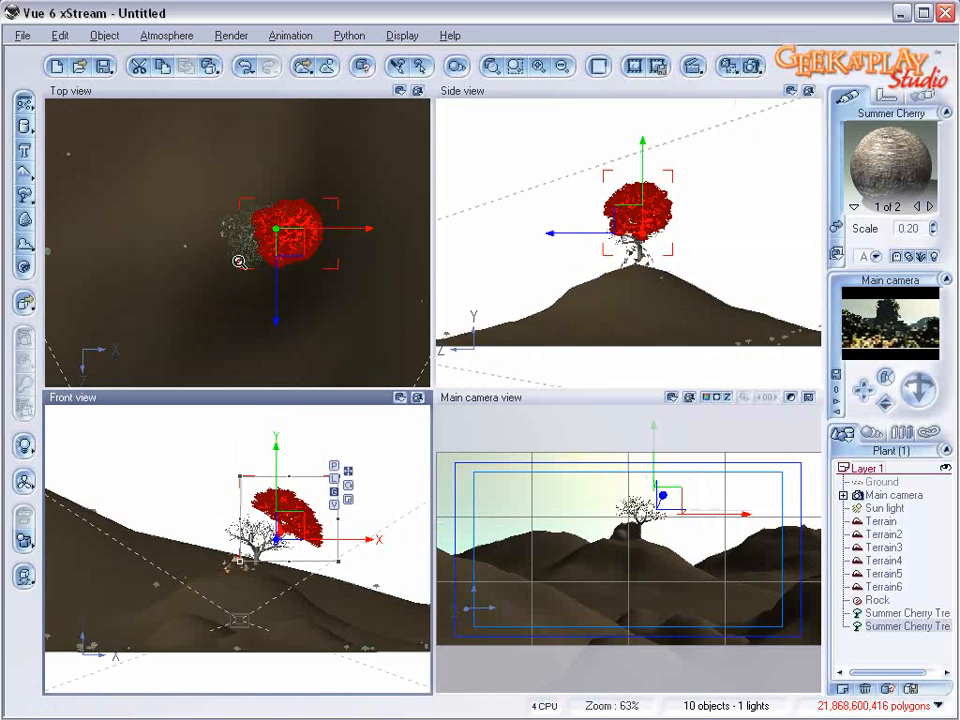
drag(277, 506, 278, 516)
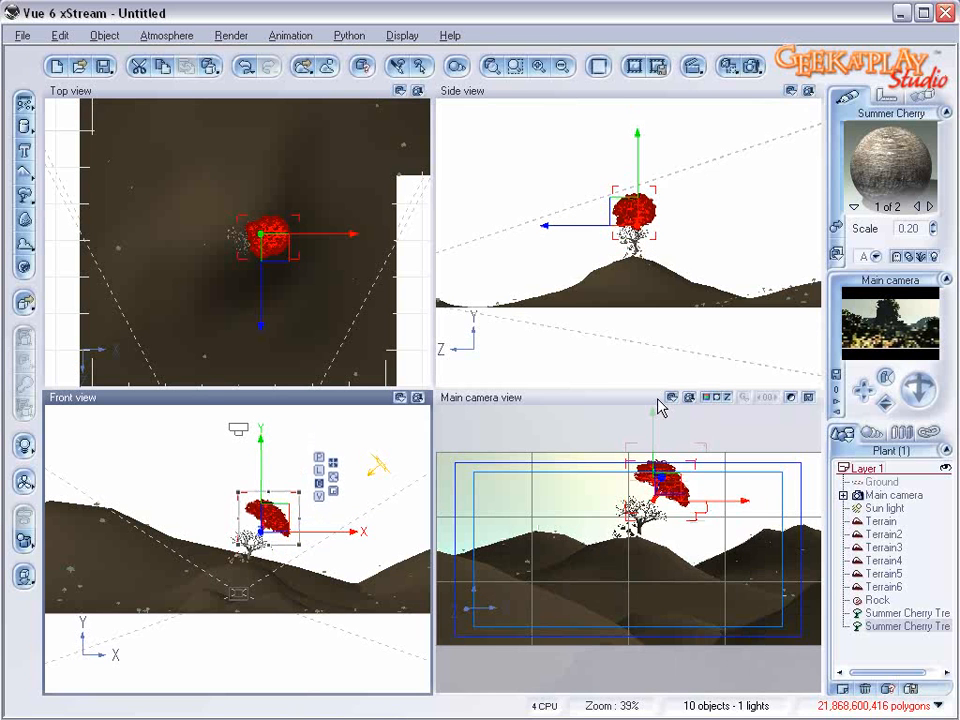
- Tilt the first cherry tree to the right and raise it slightly beneath the upper copy
click(902, 614)
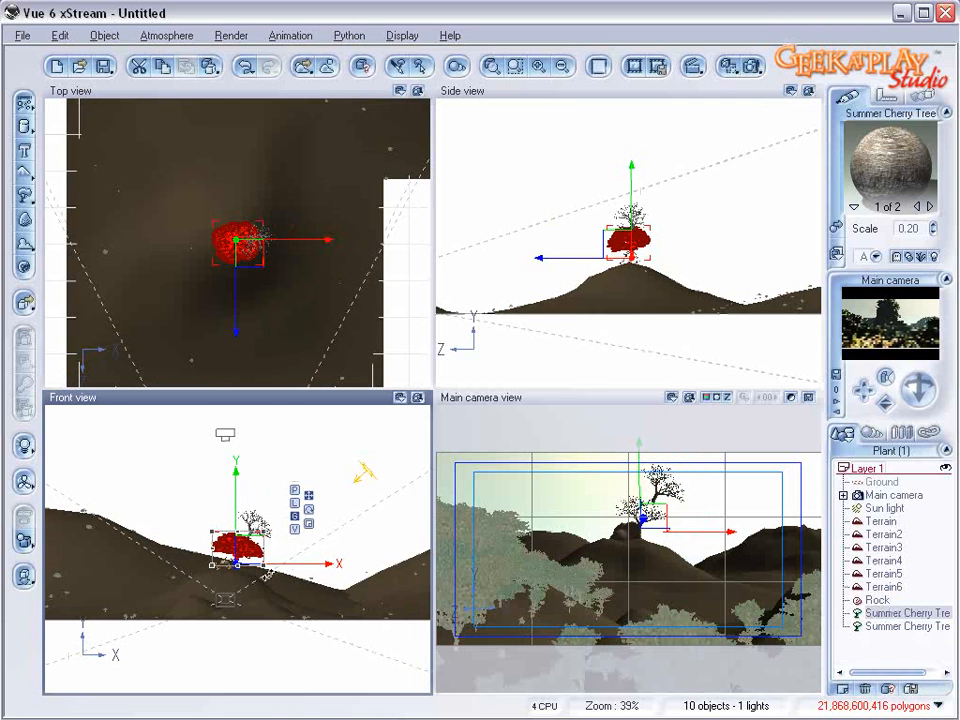
drag(265, 592, 273, 587)
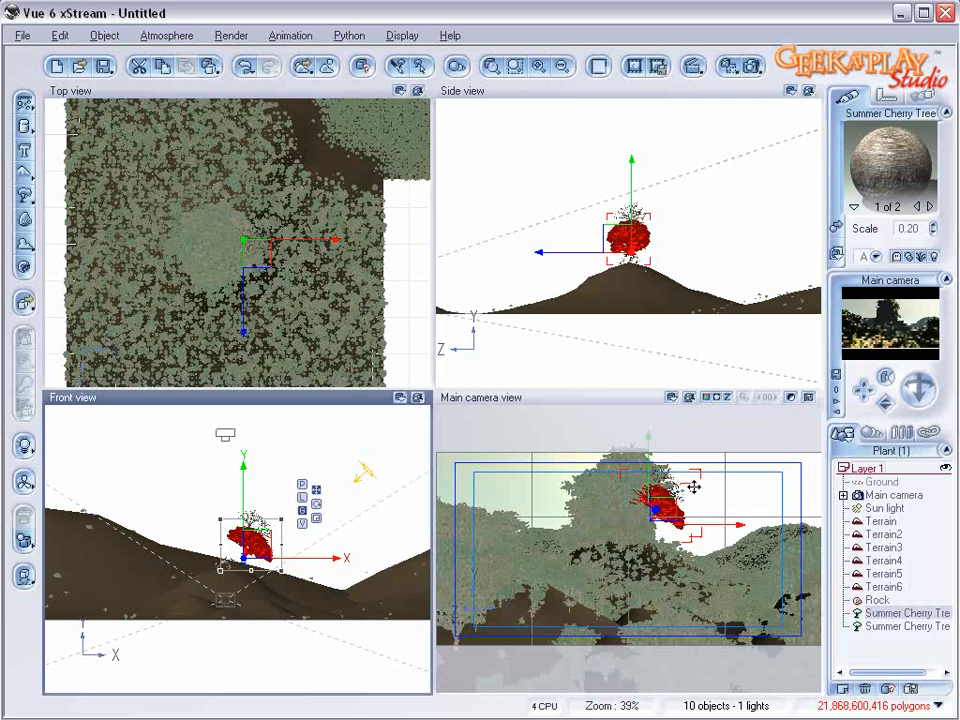
click(257, 253)
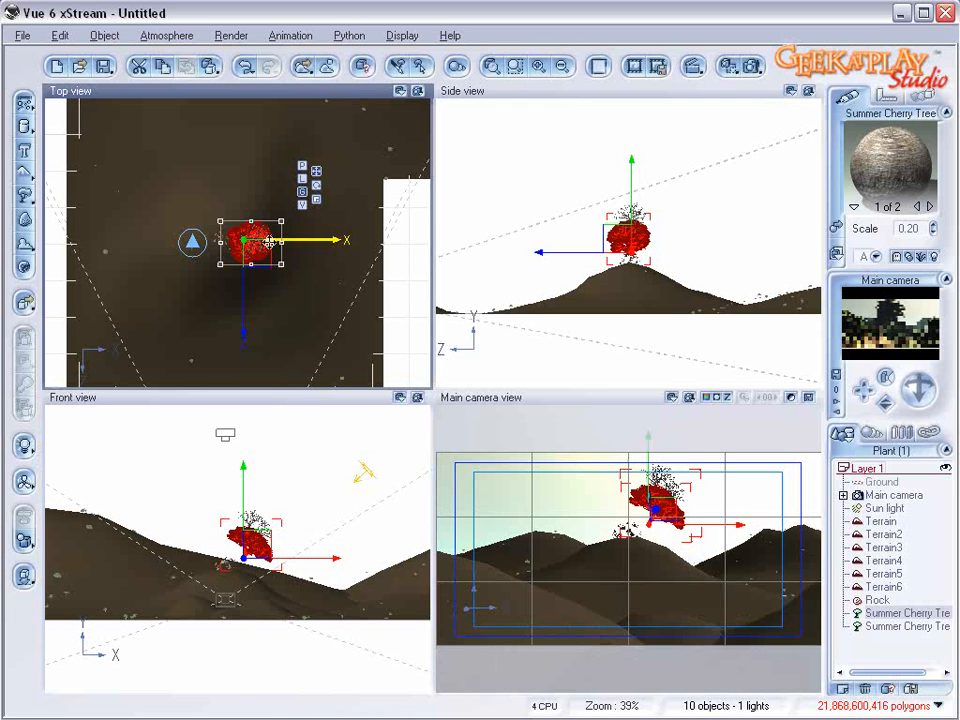
- Duplicate the leaning cherry tree to the left side of the summit, tilt the copy to the left and raise it
alt+drag(261, 252, 194, 252)
click(190, 566)
drag(219, 580, 213, 505)
drag(196, 553, 199, 541)
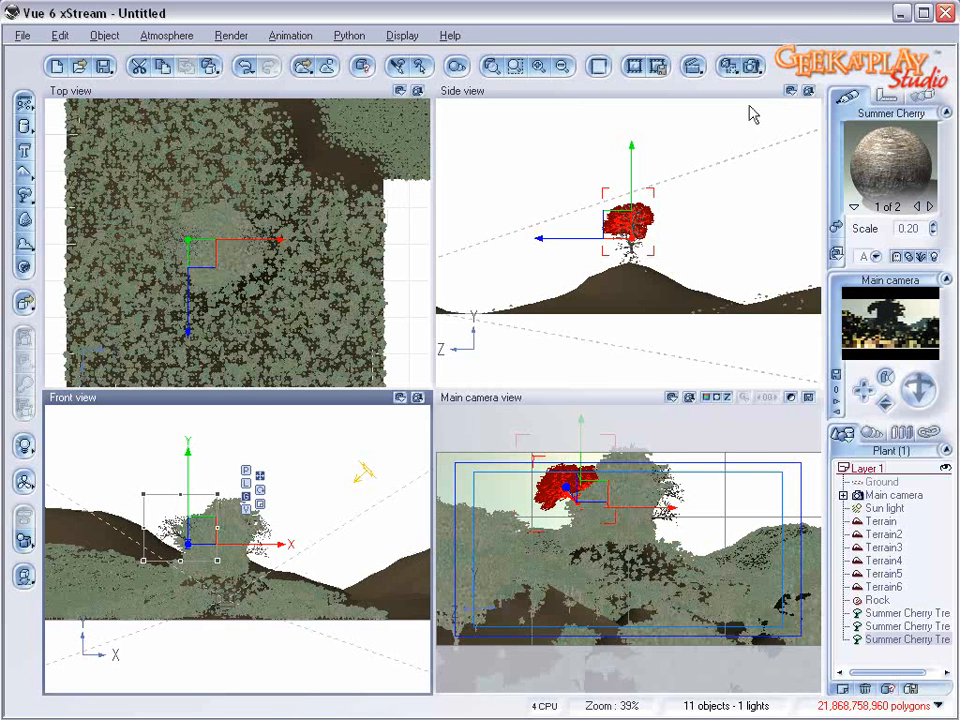
- Duplicate the left cherry tree, place the copy lower and closer to the summit centre, and tilt it further left
click(618, 218)
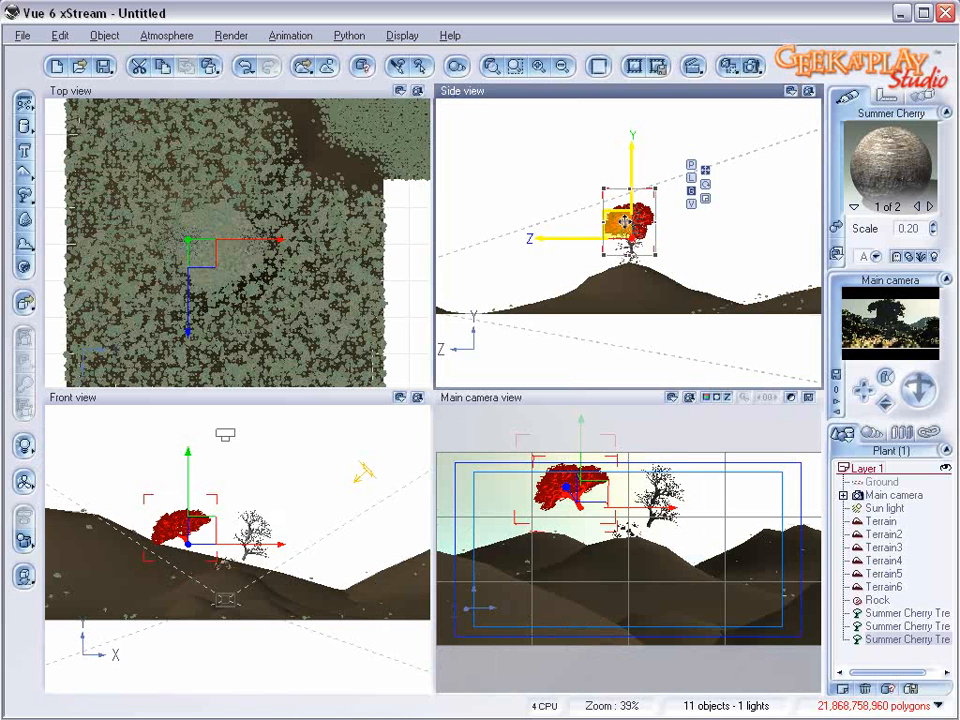
mouse_move(624, 222)
alt+mouse_down()
mouse_move(622, 241)
mouse_move(653, 205)
mouse_move(642, 223)
alt+mouse_up()
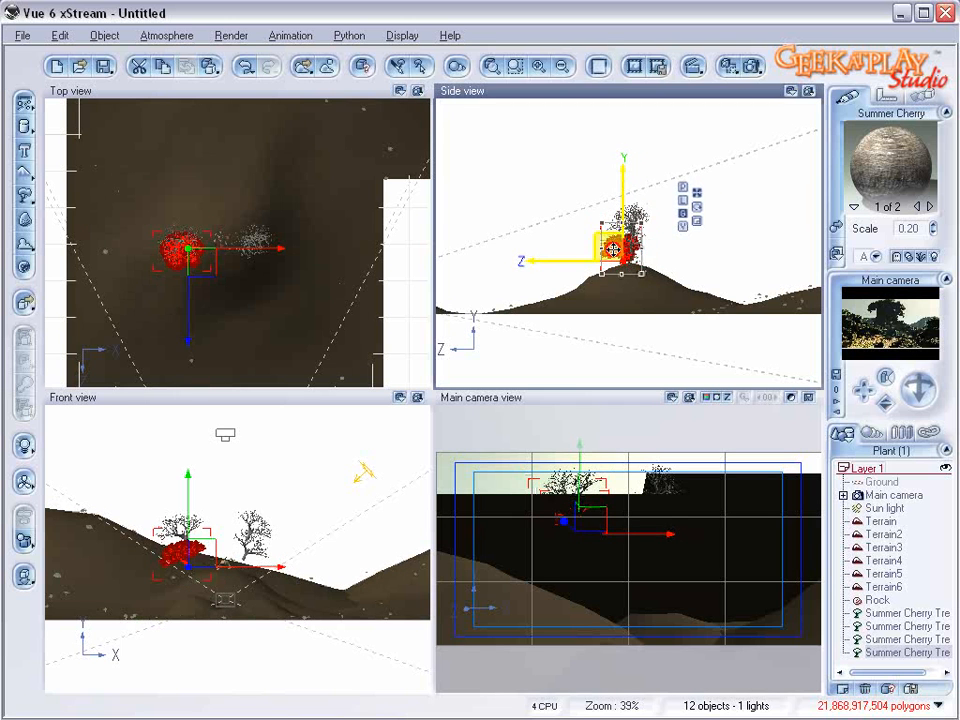
click(200, 253)
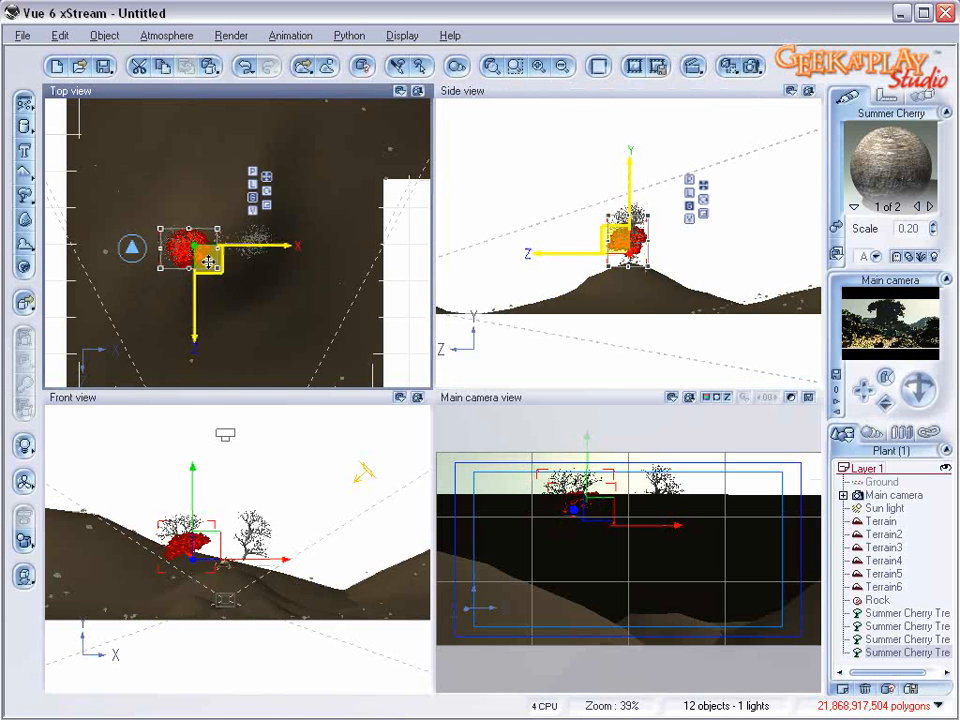
drag(208, 262, 214, 266)
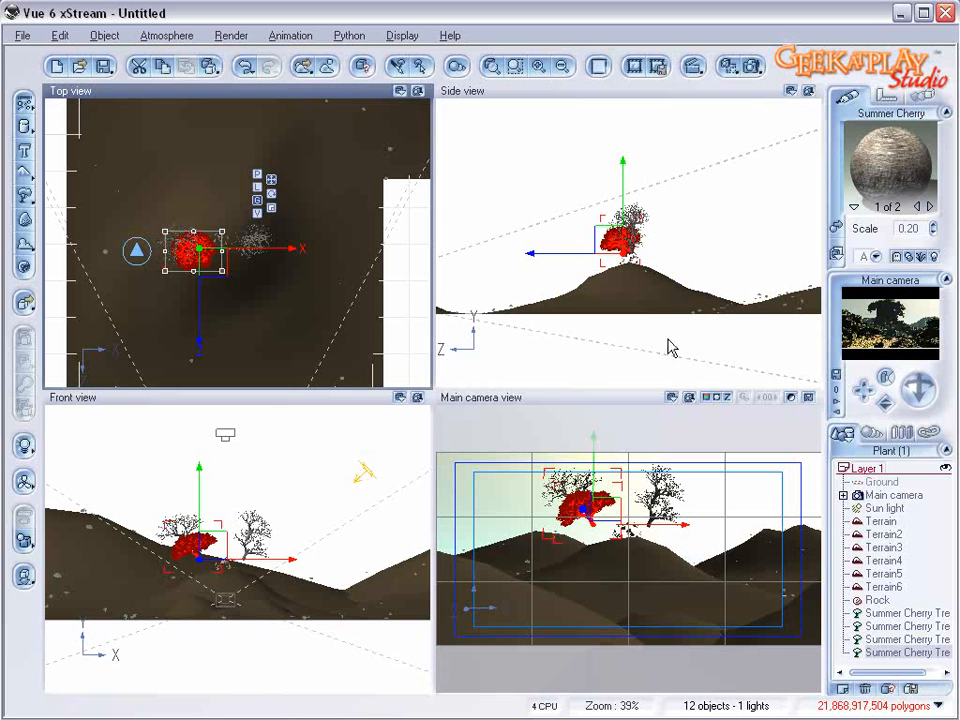
click(234, 574)
drag(238, 568, 212, 543)
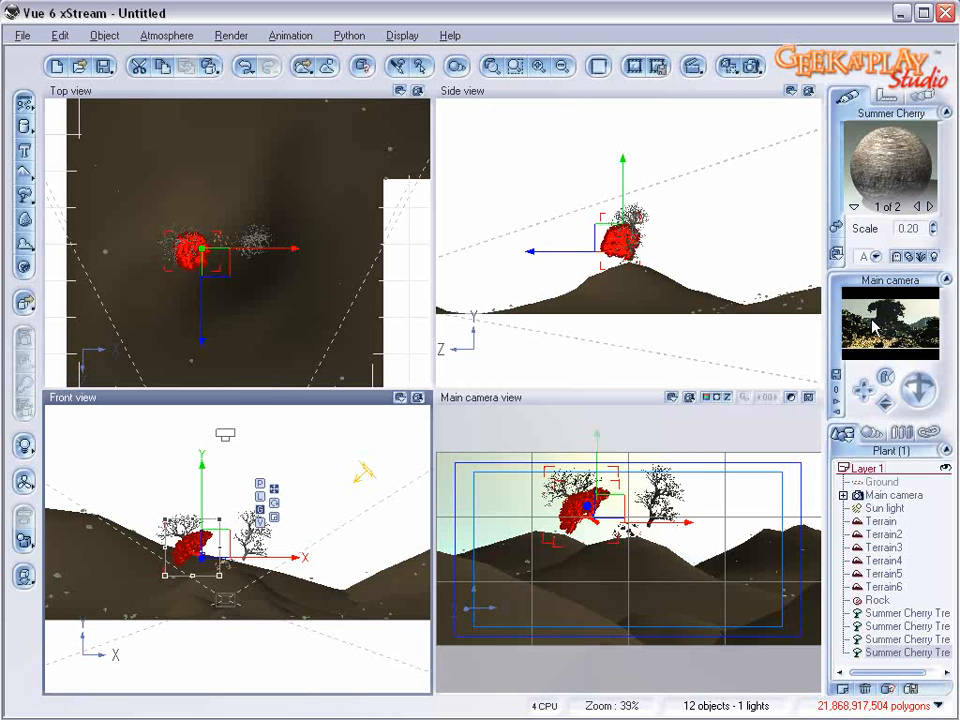
- Render a preview of the scene and turn the main camera slightly to the right to reframe the summit trees
click(753, 67)
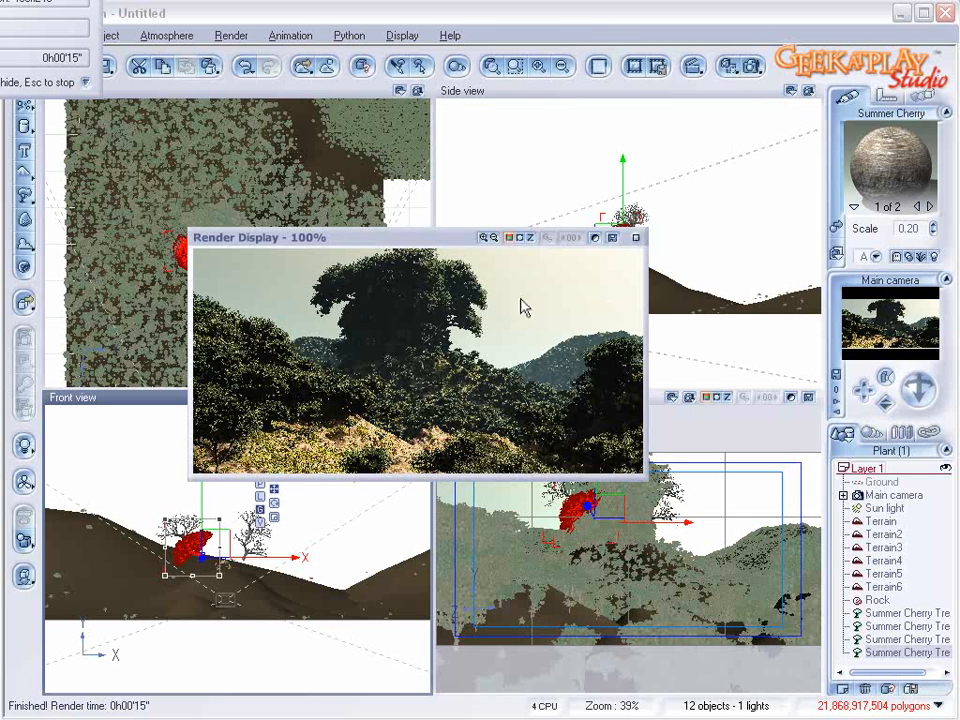
click(638, 238)
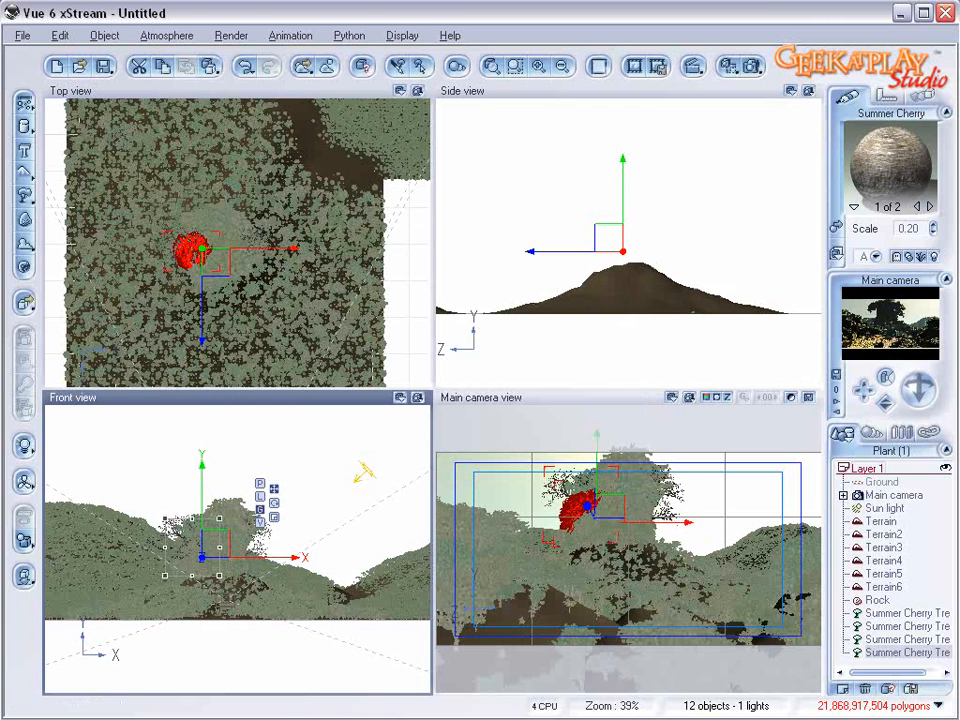
click(895, 497)
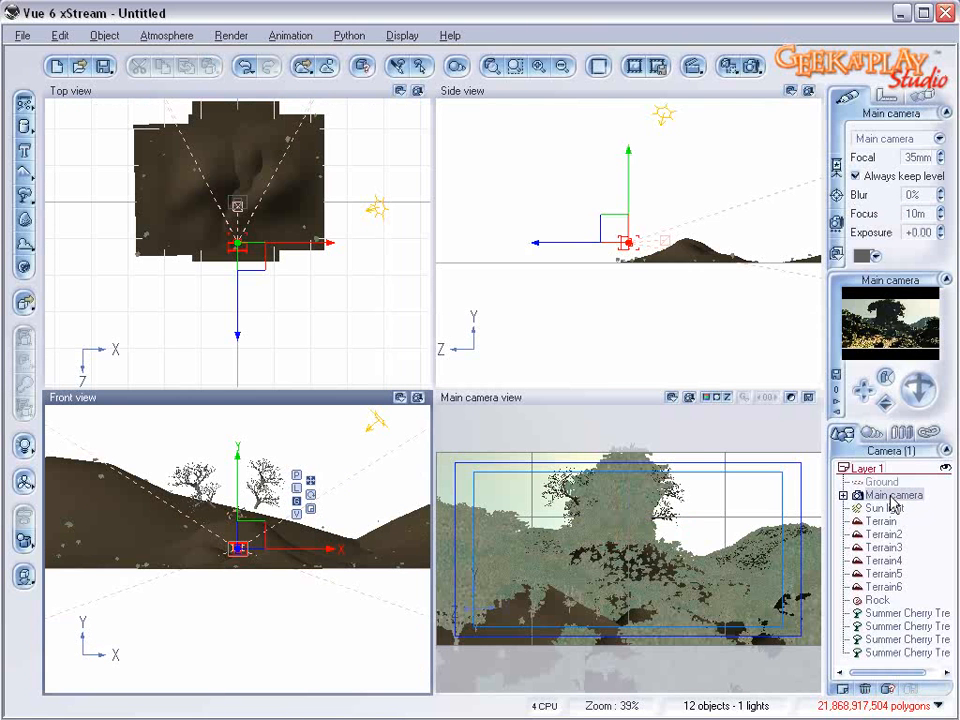
drag(919, 386, 930, 387)
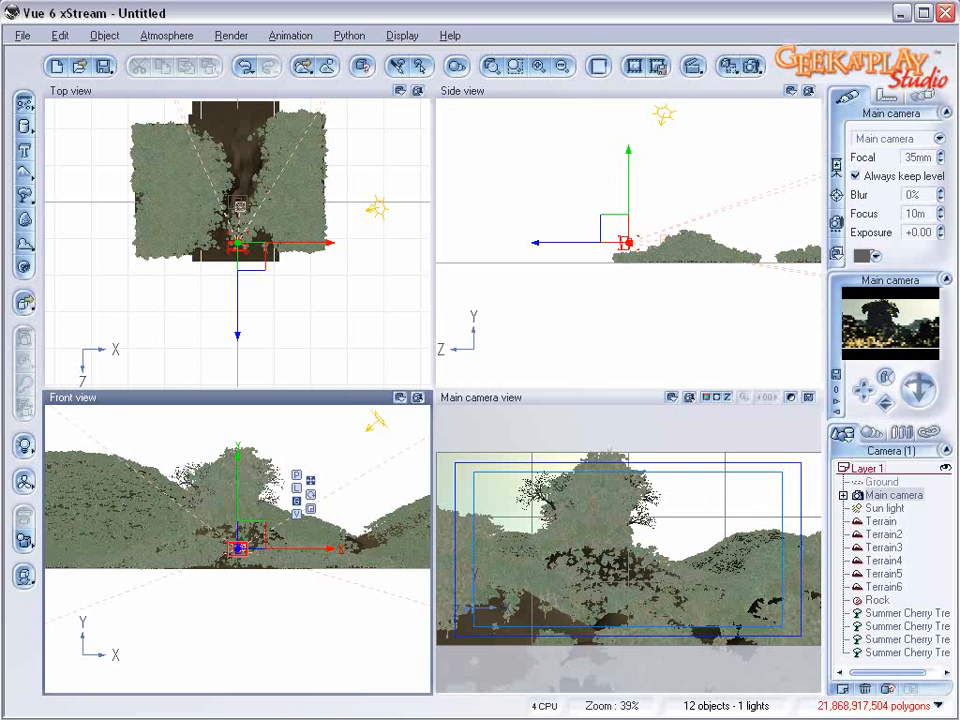
- Load the redsun.atm atmosphere file into the scene
click(162, 36)
click(172, 114)
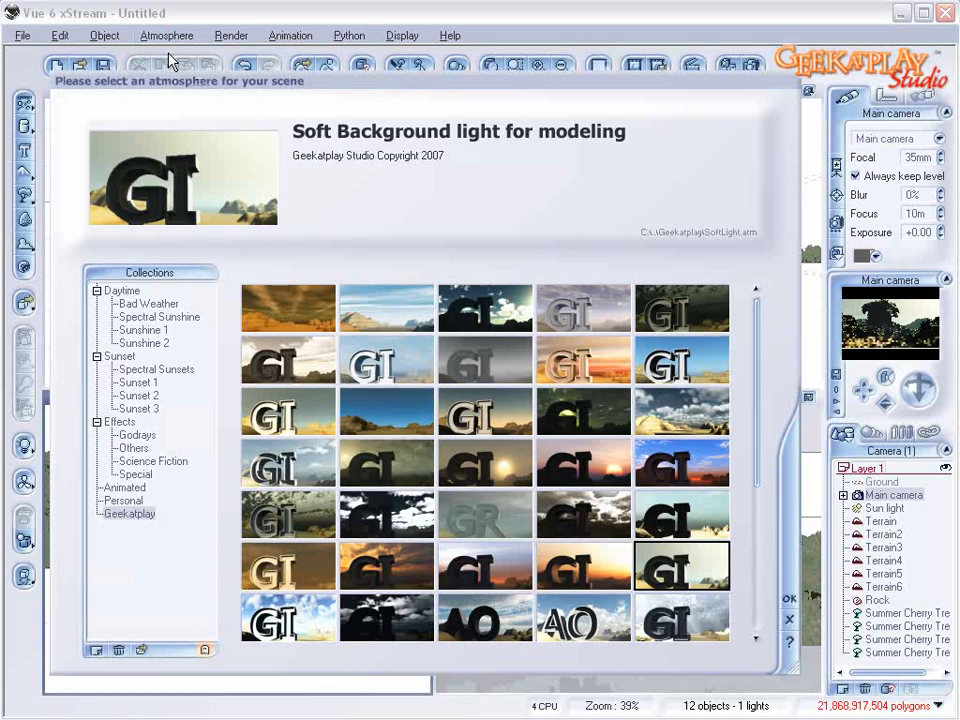
click(143, 651)
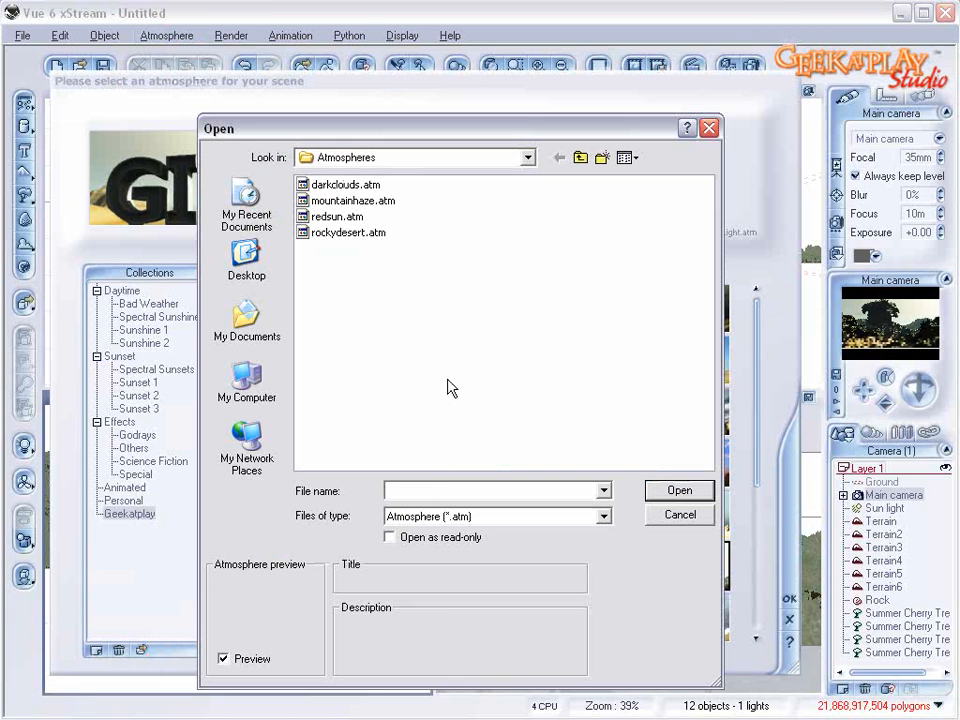
click(345, 216)
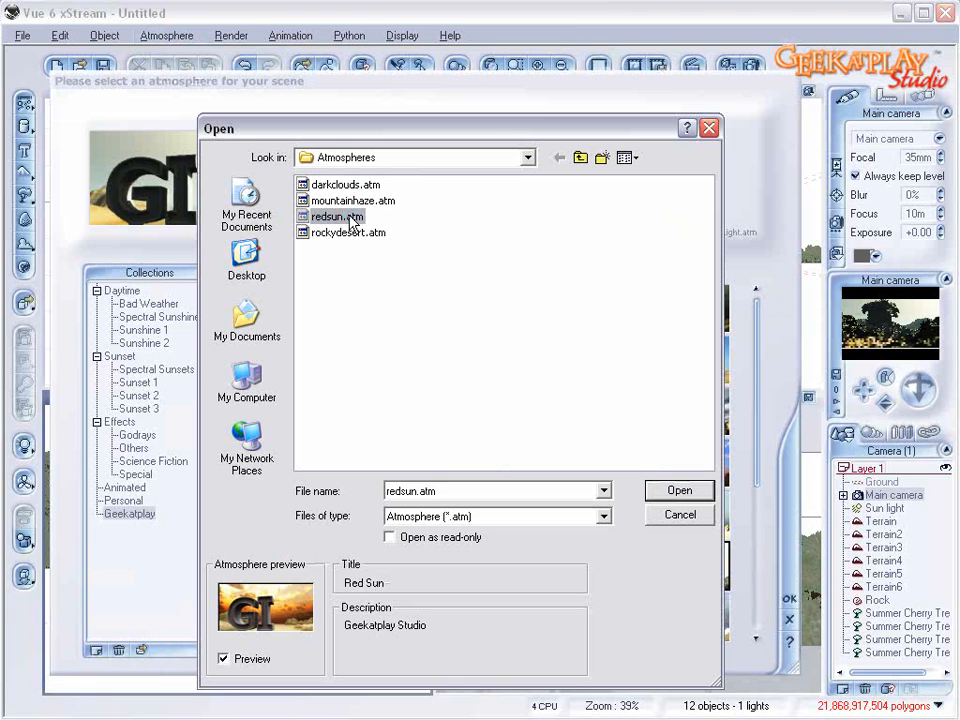
click(675, 490)
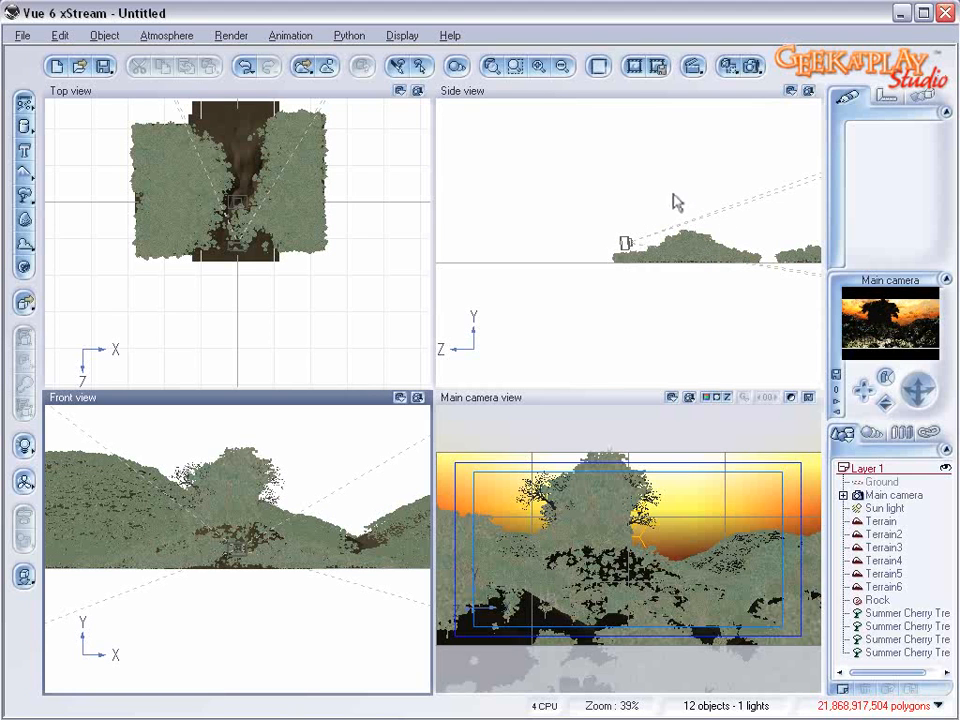
- Set the render quality to Superior and the picture size to 640x320, and start rendering the scene
right_drag(731, 194, 641, 183)
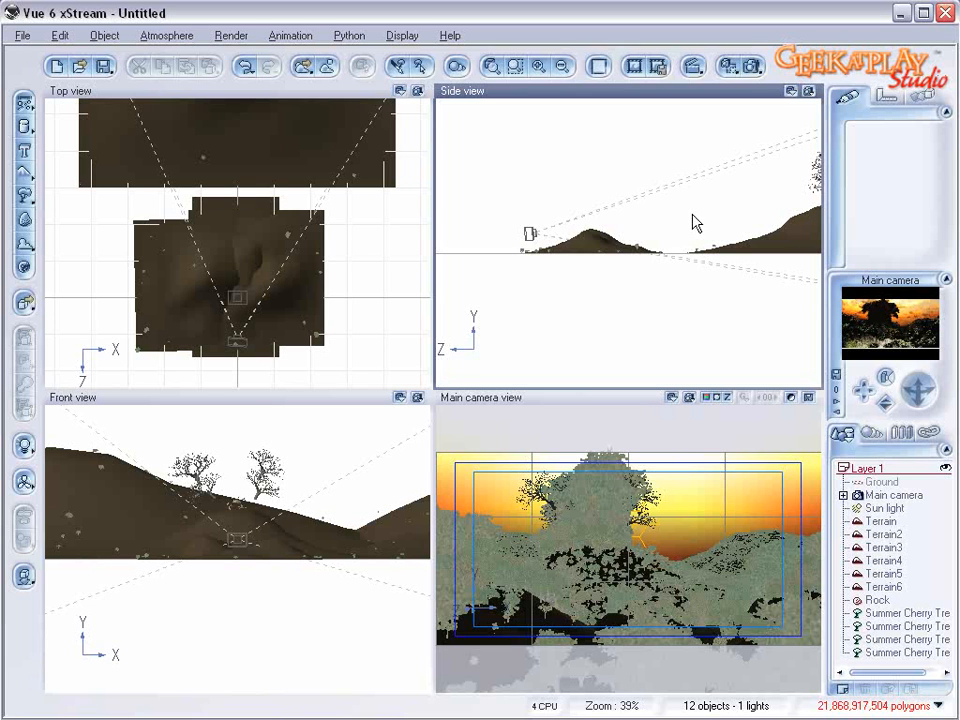
click(754, 70)
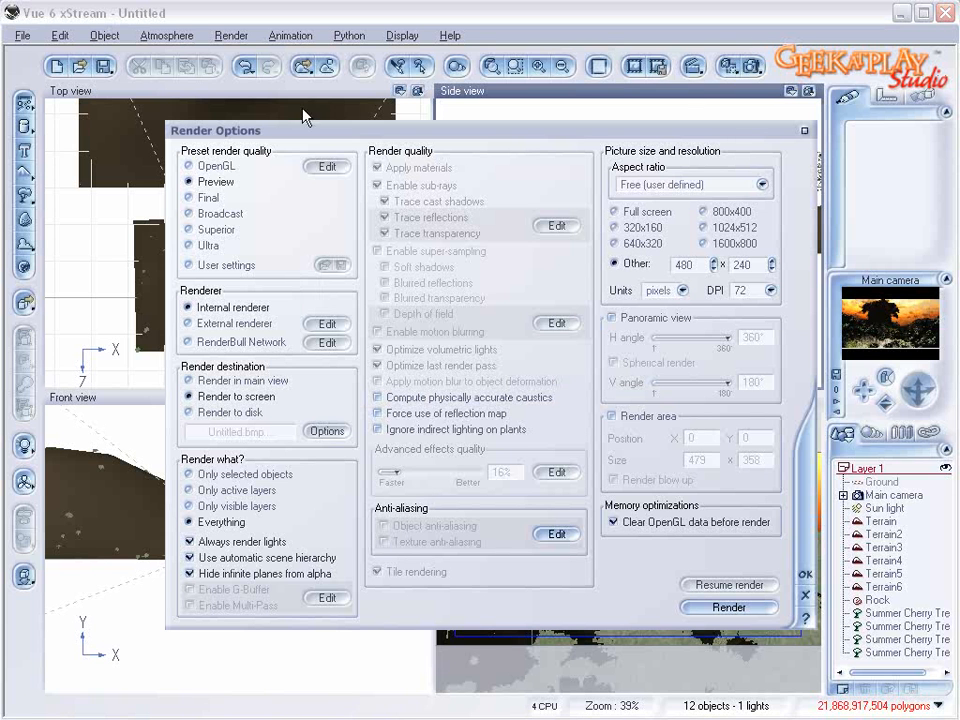
click(196, 197)
click(614, 243)
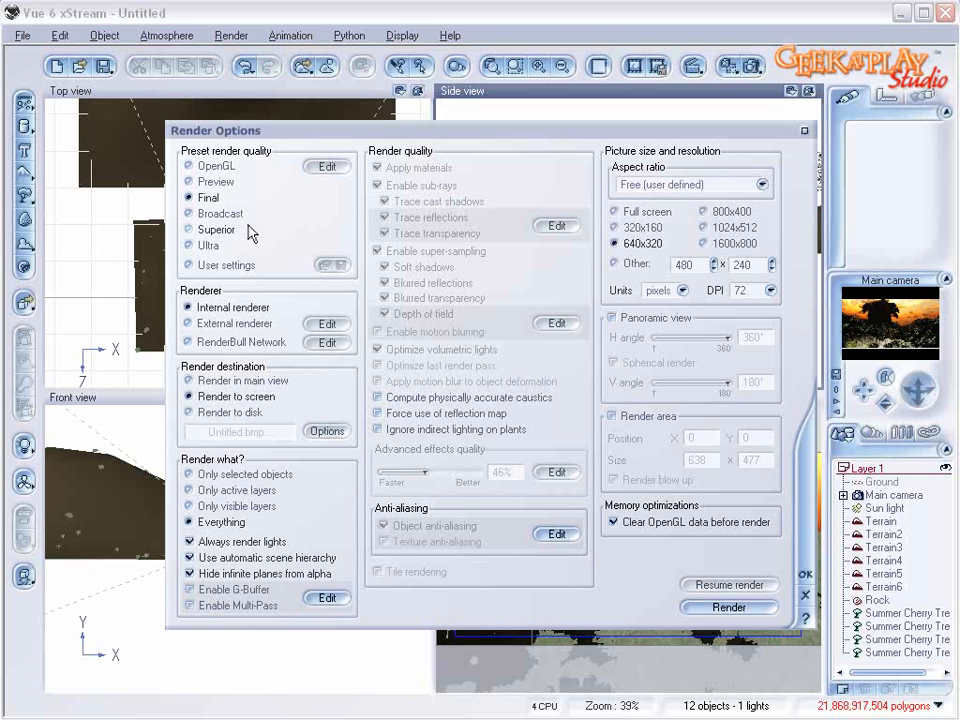
click(203, 214)
click(193, 229)
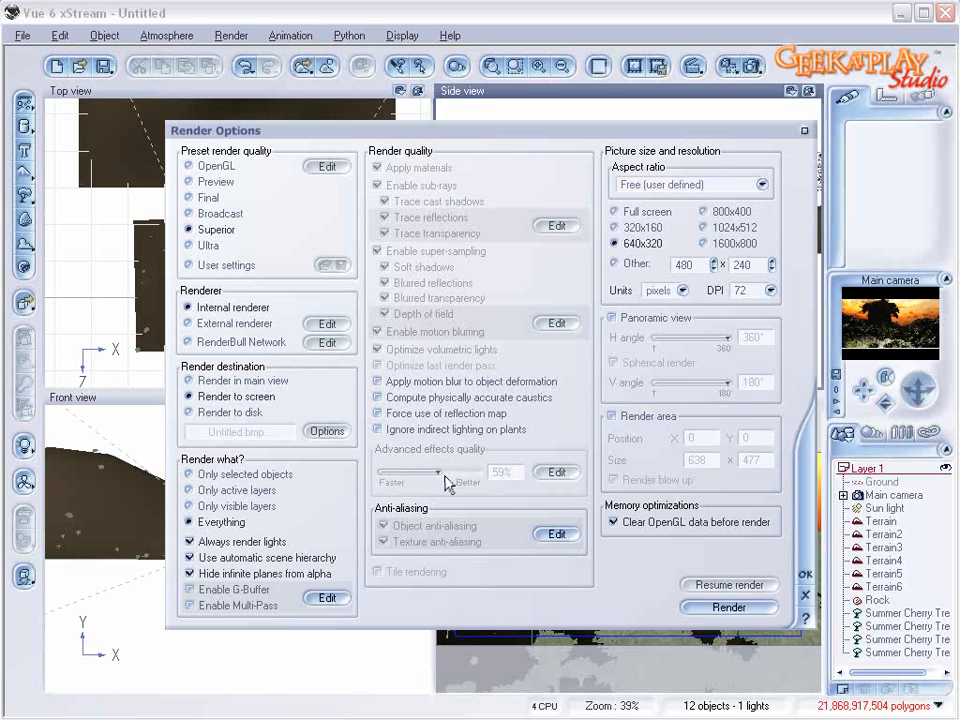
click(804, 576)
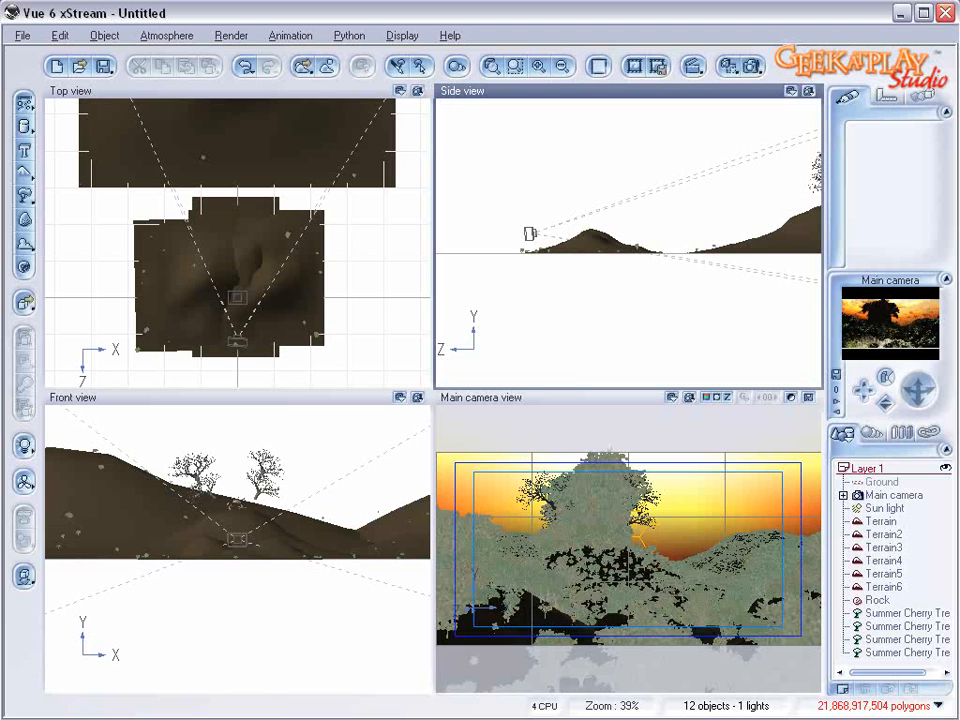
click(752, 66)
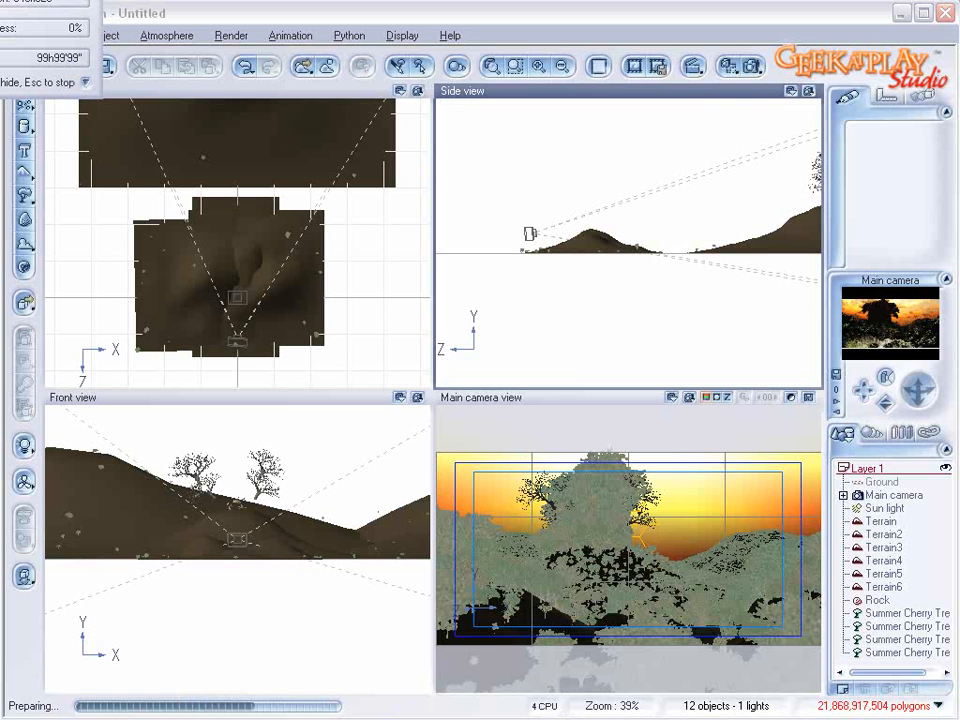